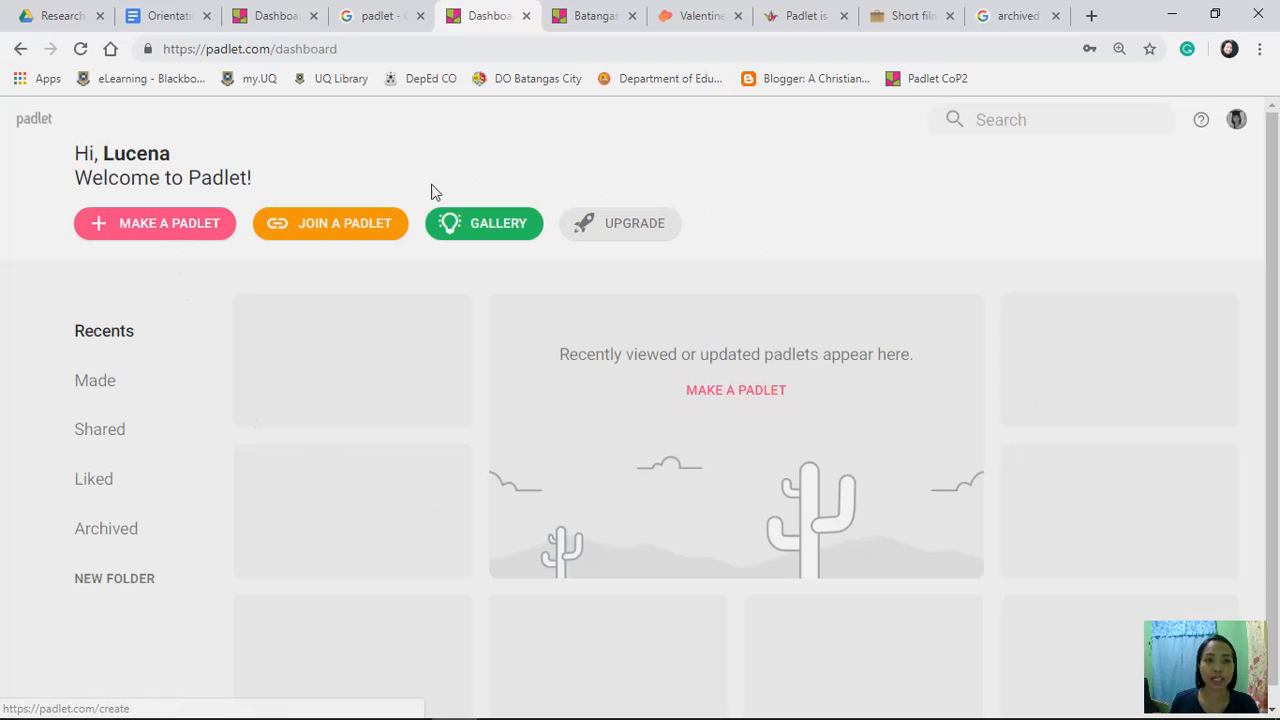
# Step: Create a new blank padlet with the Wall layout
pyautogui.click(138, 236)
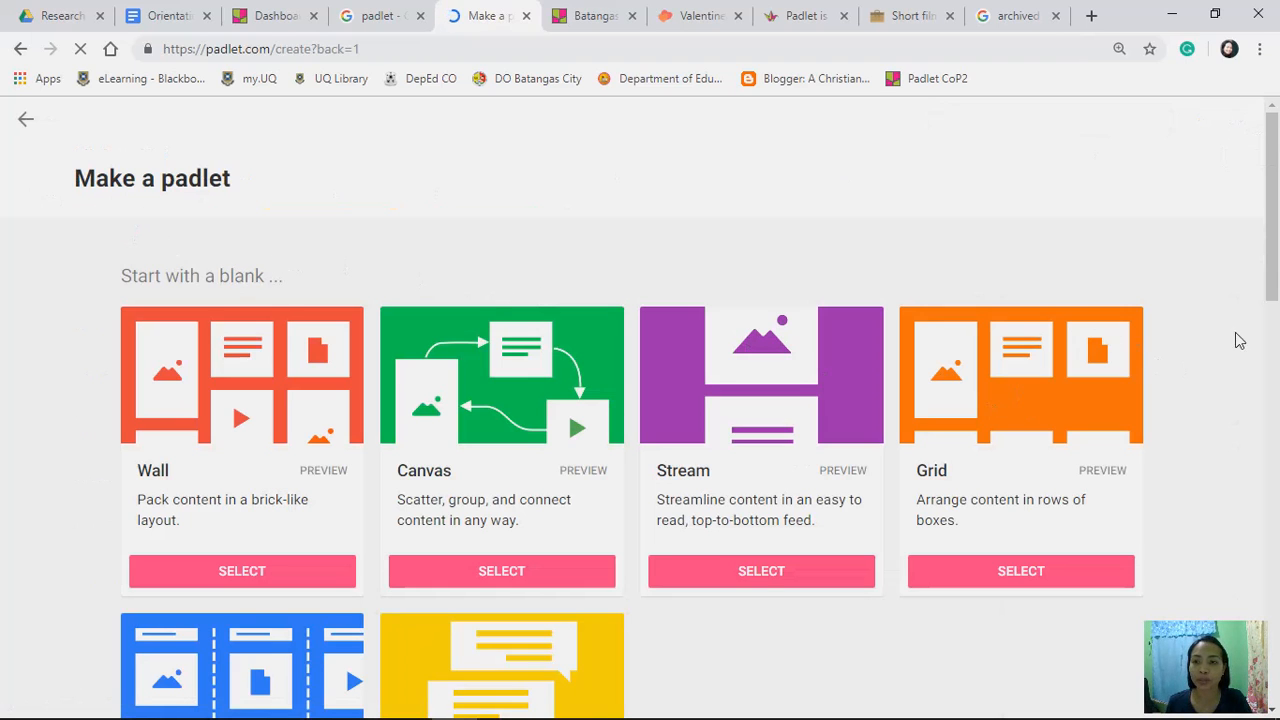
pyautogui.scroll(-2, 1275, 303)
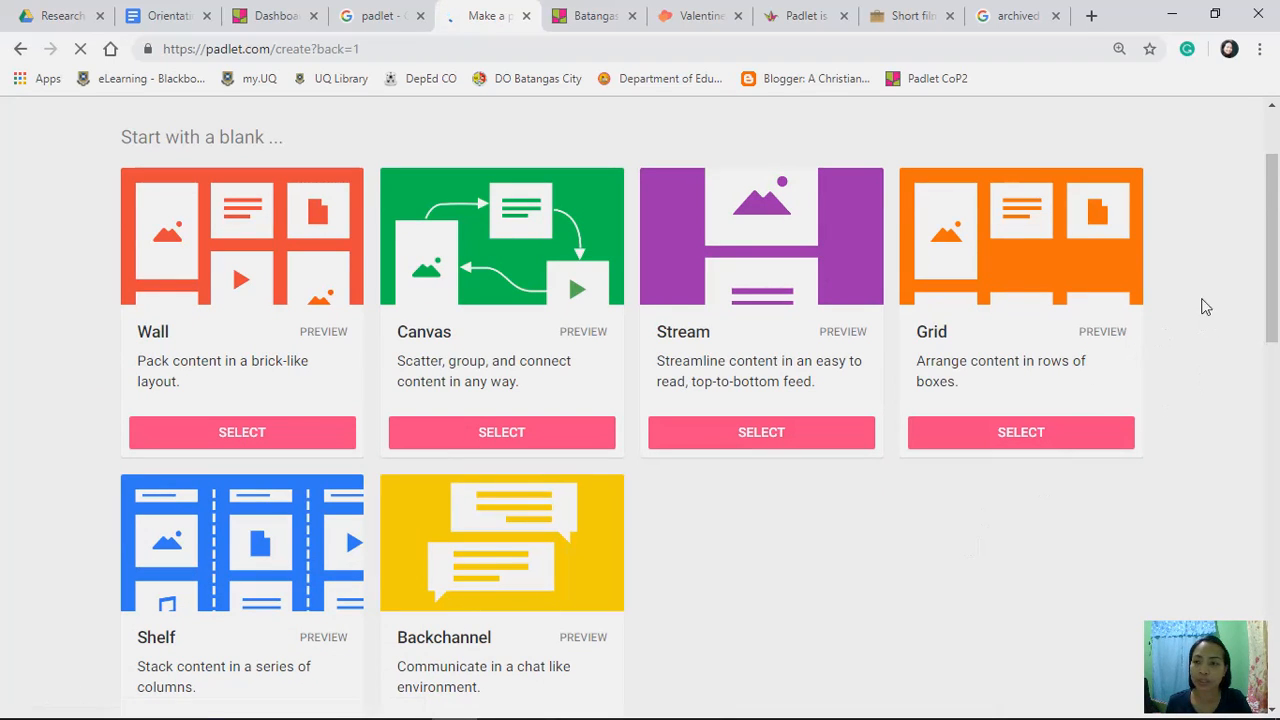
pyautogui.moveTo(1275, 245)
pyautogui.mouseDown()
pyautogui.moveTo(1278, 285)
pyautogui.moveTo(1278, 256)
pyautogui.mouseUp()
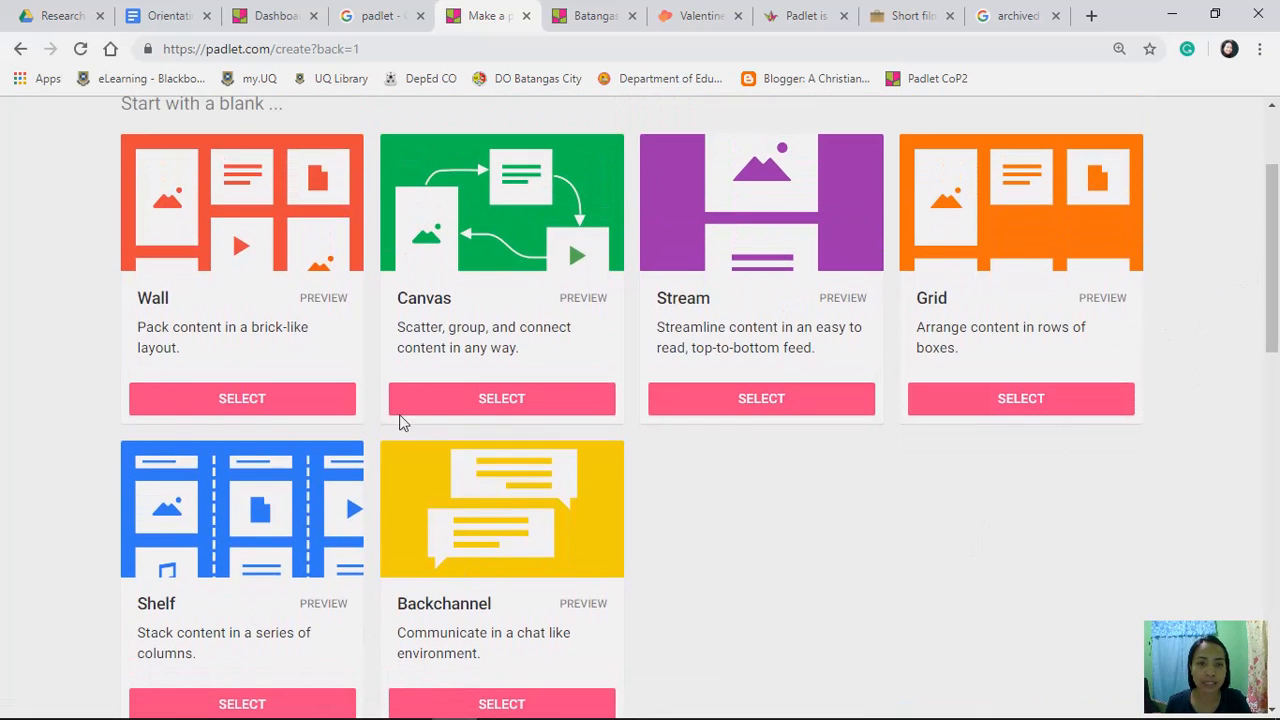
pyautogui.click(229, 410)
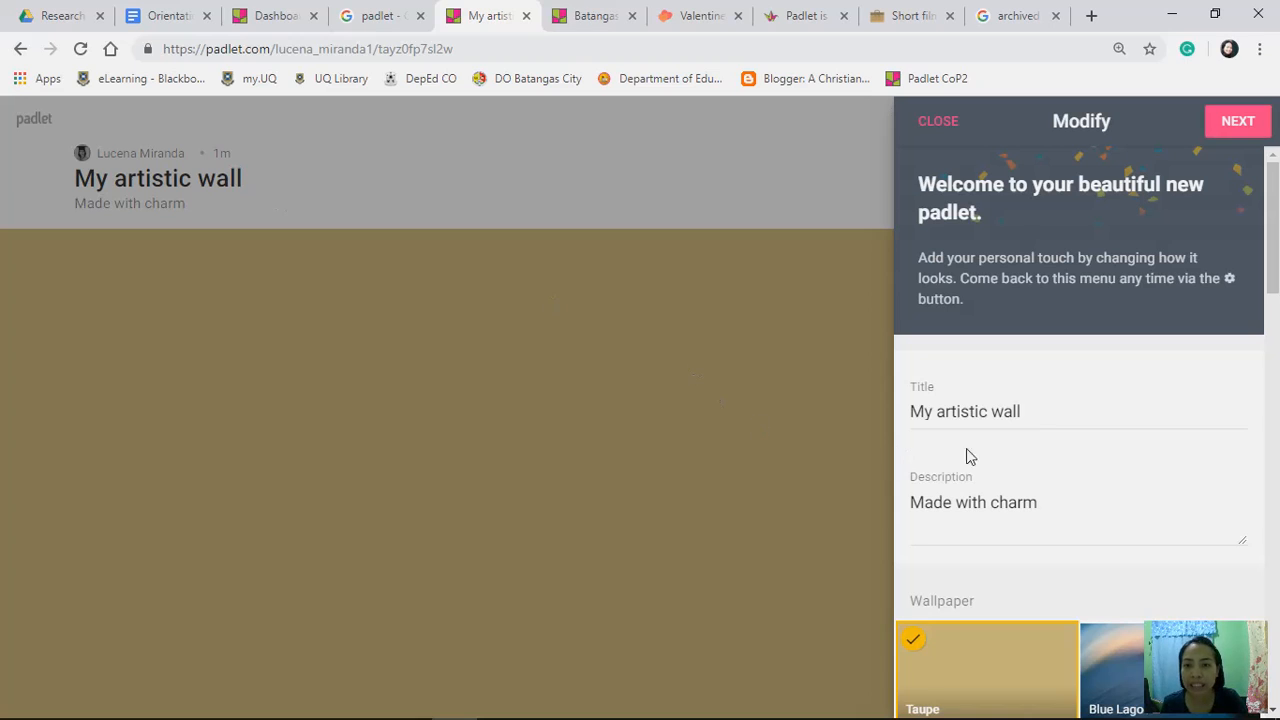
# Step: Replace the padlet's title with "My children's party"
pyautogui.moveTo(1037, 415); pyautogui.dragTo(905, 425)
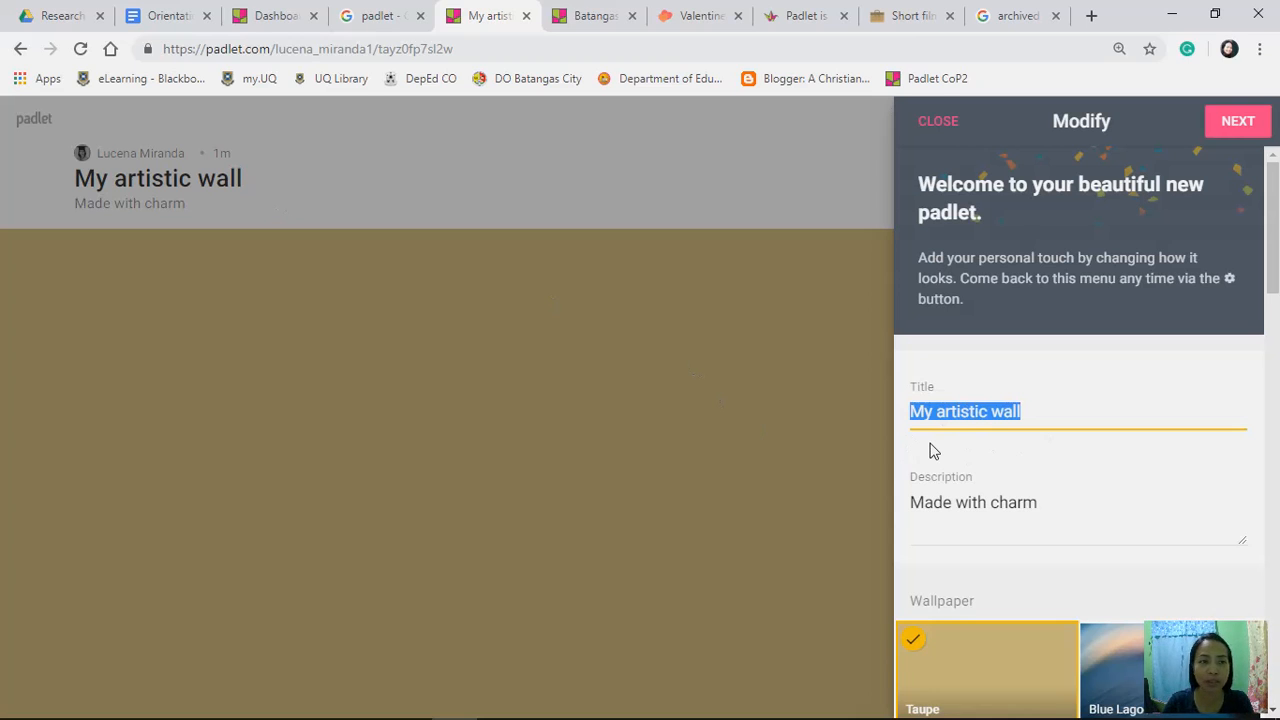
pyautogui.write('My')
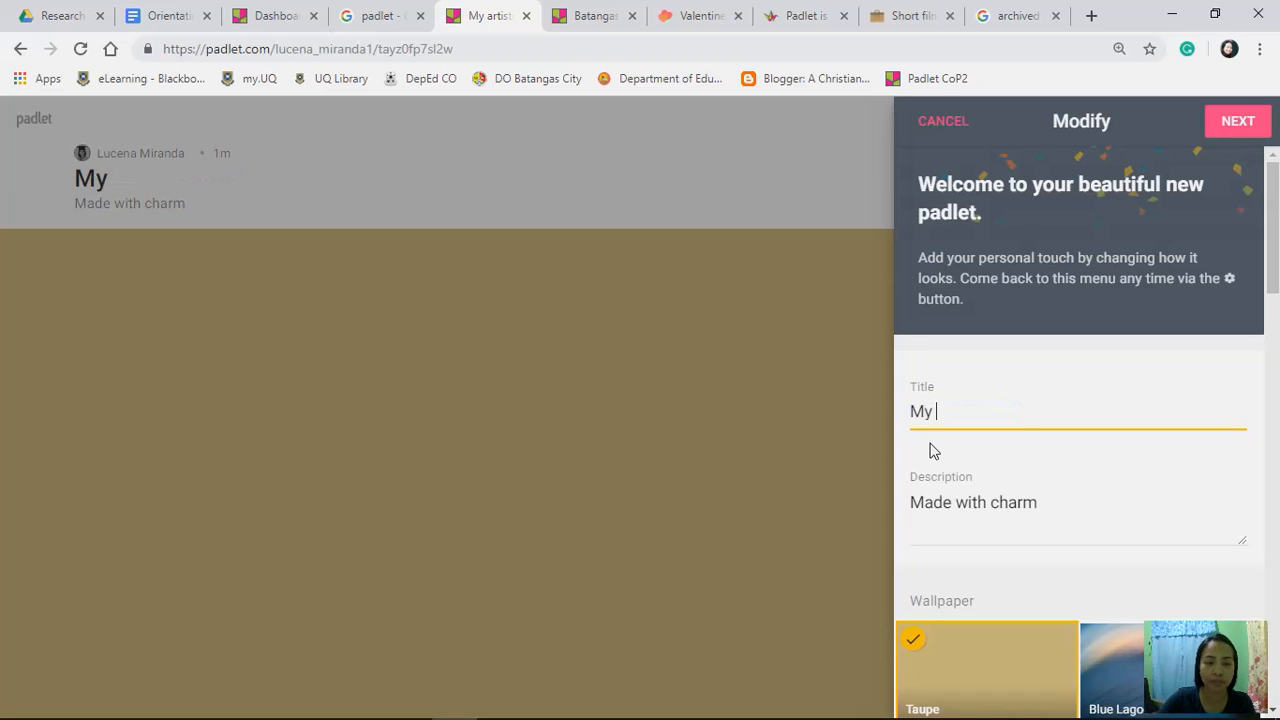
pyautogui.write(' children')
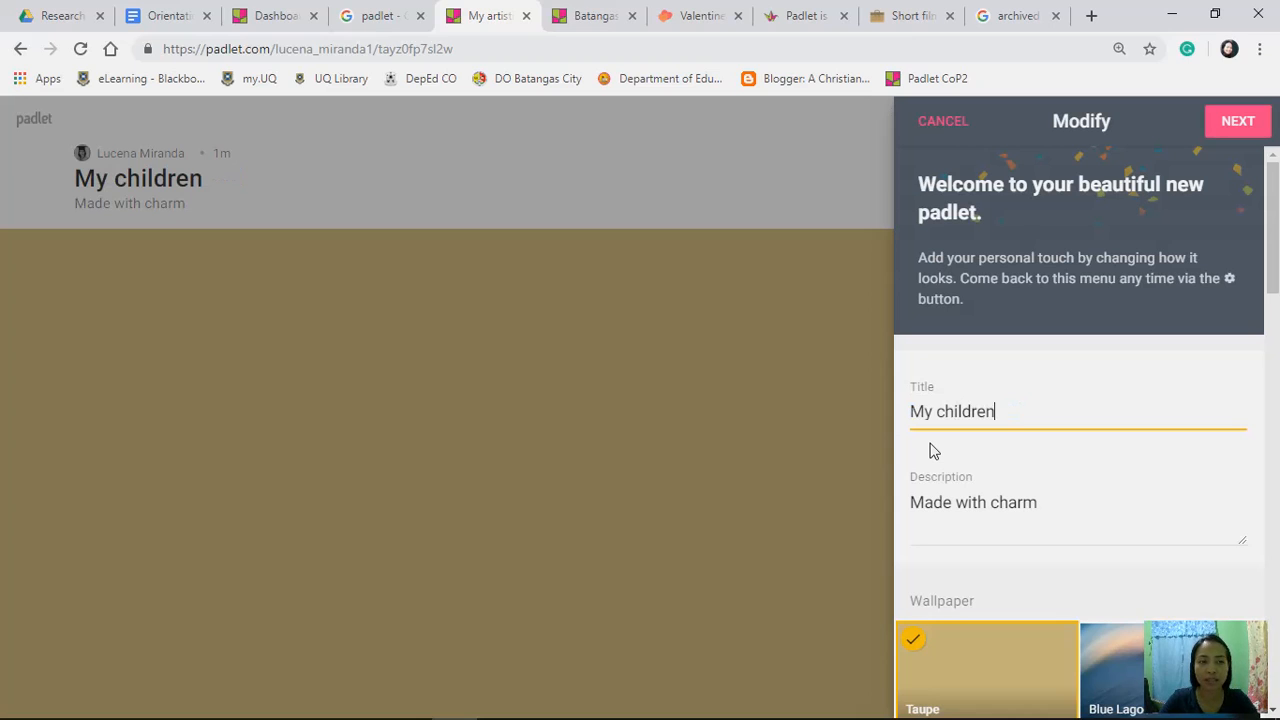
pyautogui.write("'s party")
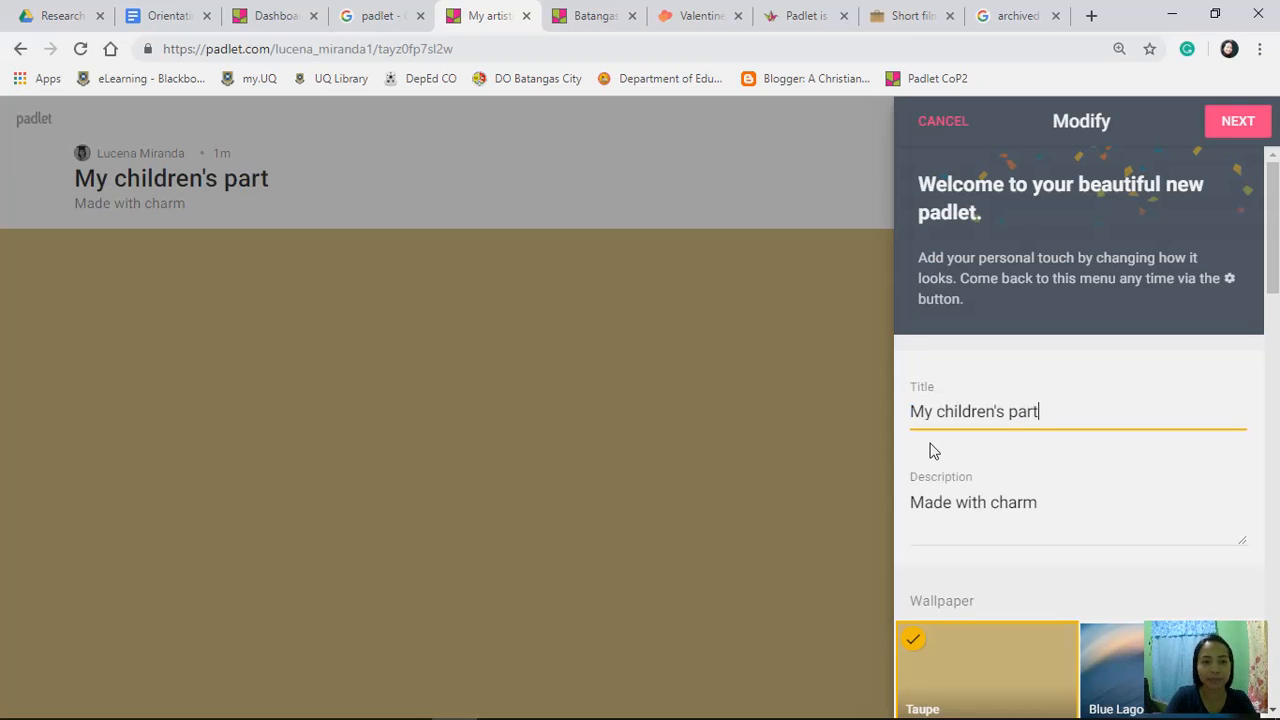
# Step: Replace the padlet's description with "Telling about 6 children"
pyautogui.click(1055, 504)
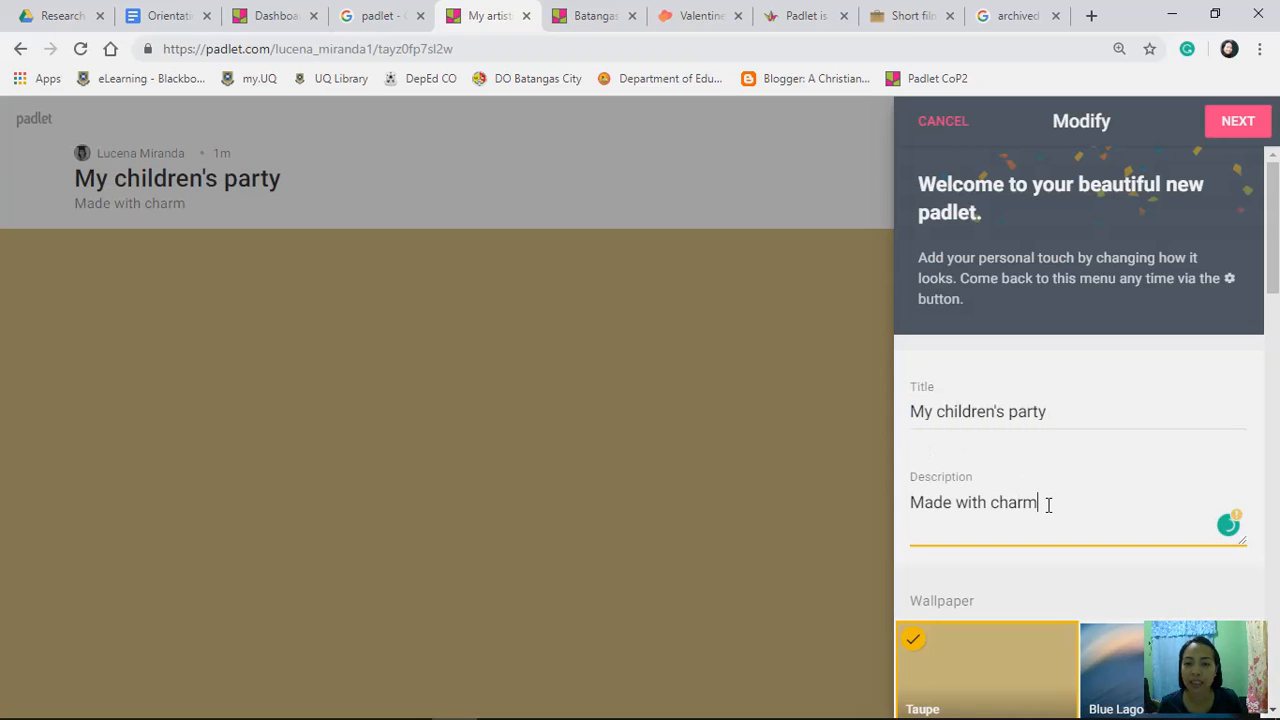
pyautogui.moveTo(1048, 503); pyautogui.dragTo(895, 505)
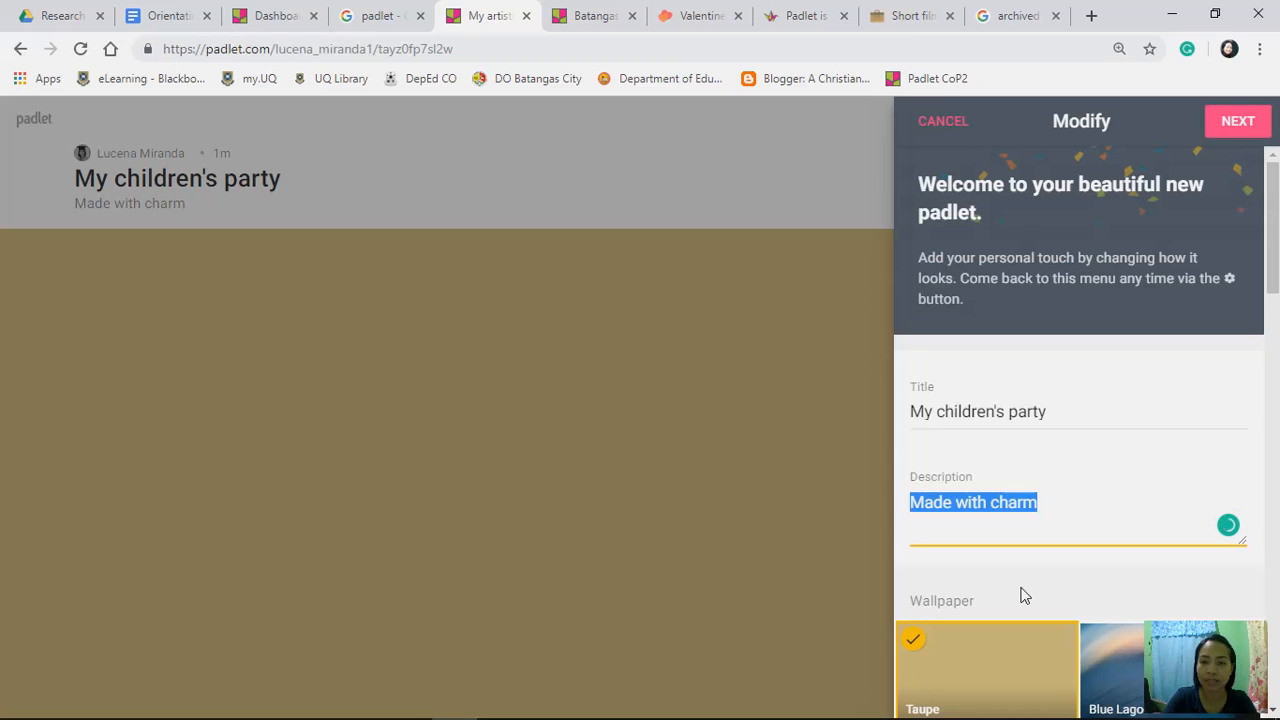
pyautogui.write('Telli')
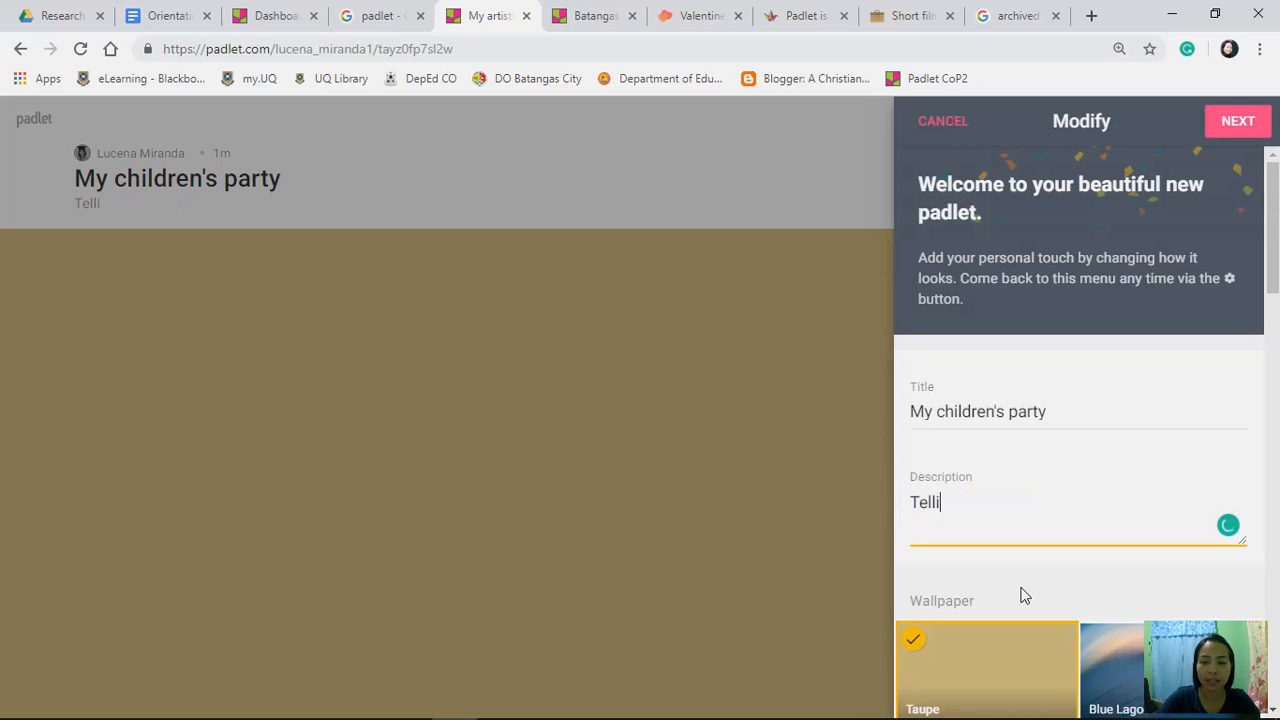
pyautogui.write('ng about')
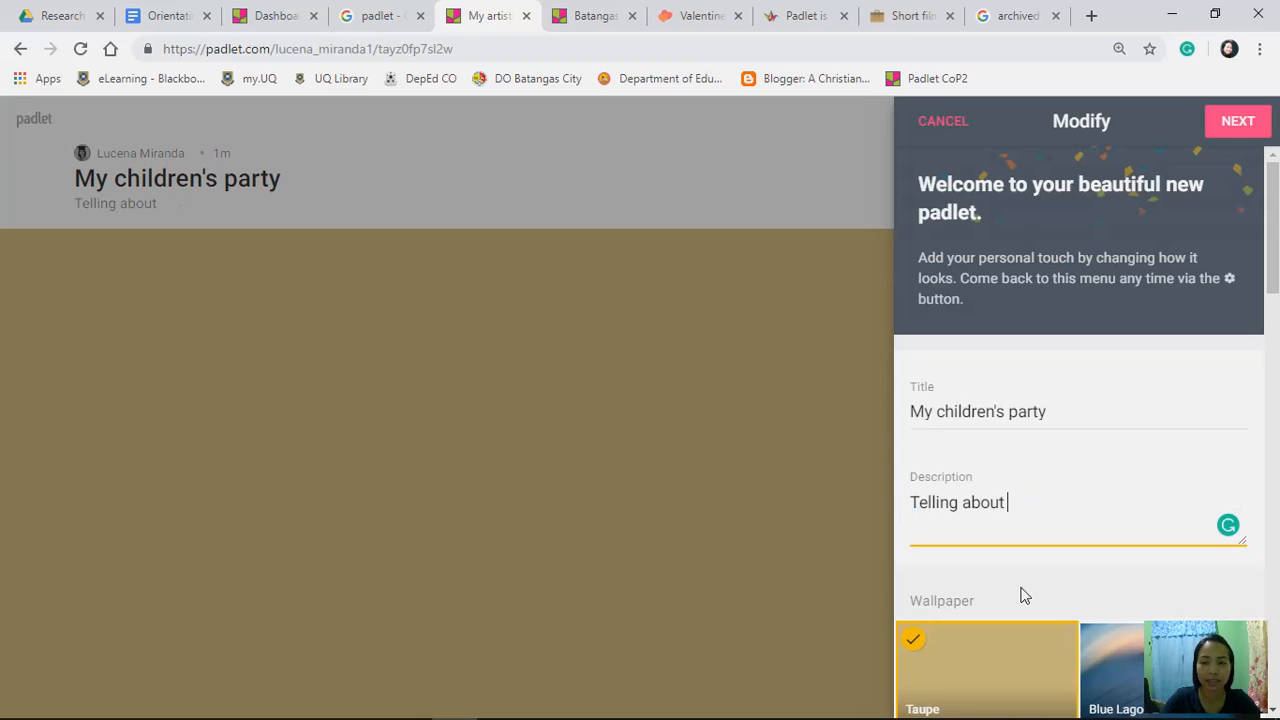
pyautogui.write(' 6')
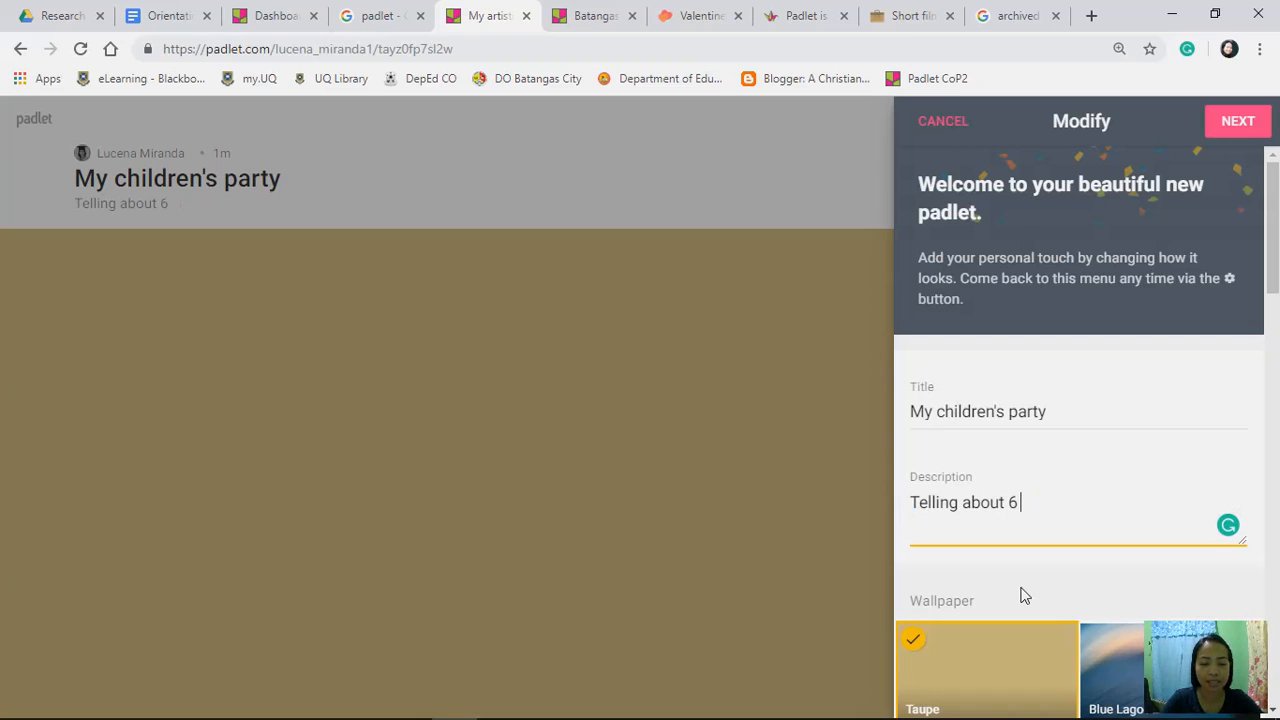
pyautogui.write(' children')
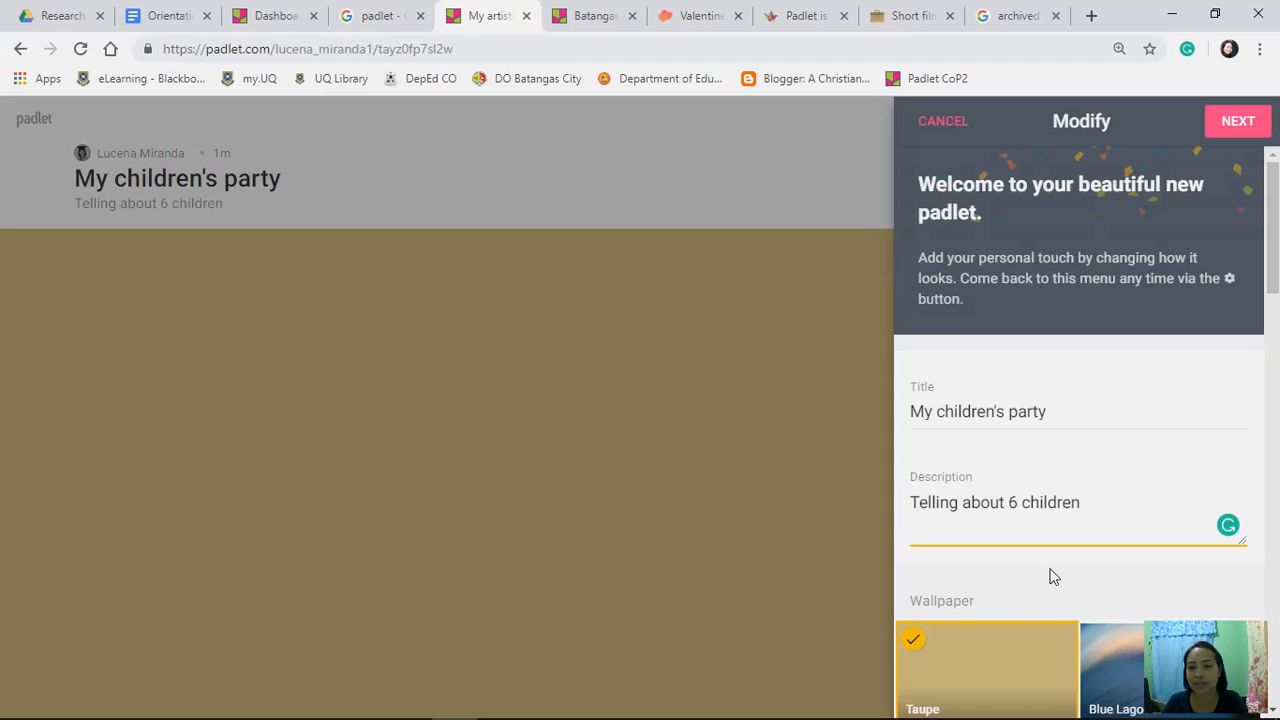
# Step: Choose the "Home by 7" wallpaper from the full wallpaper gallery and return to the padlet settings
pyautogui.scroll(-3, 1052, 580)
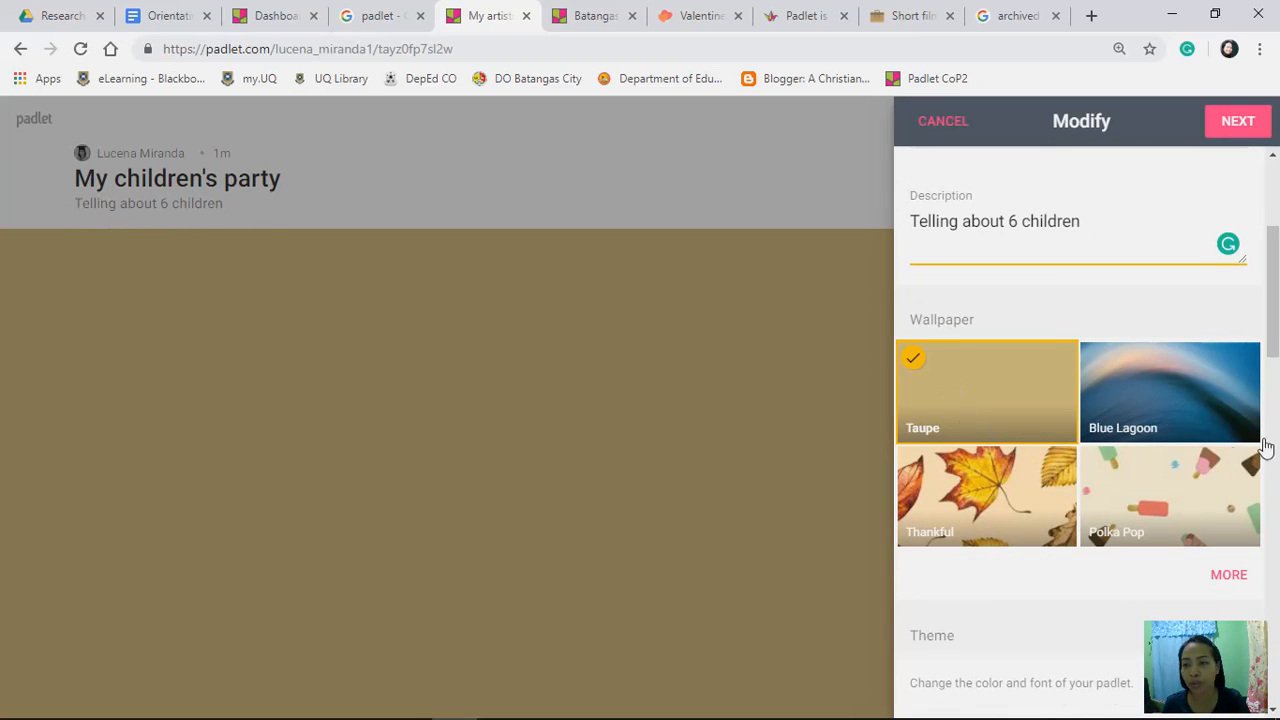
pyautogui.click(1230, 576)
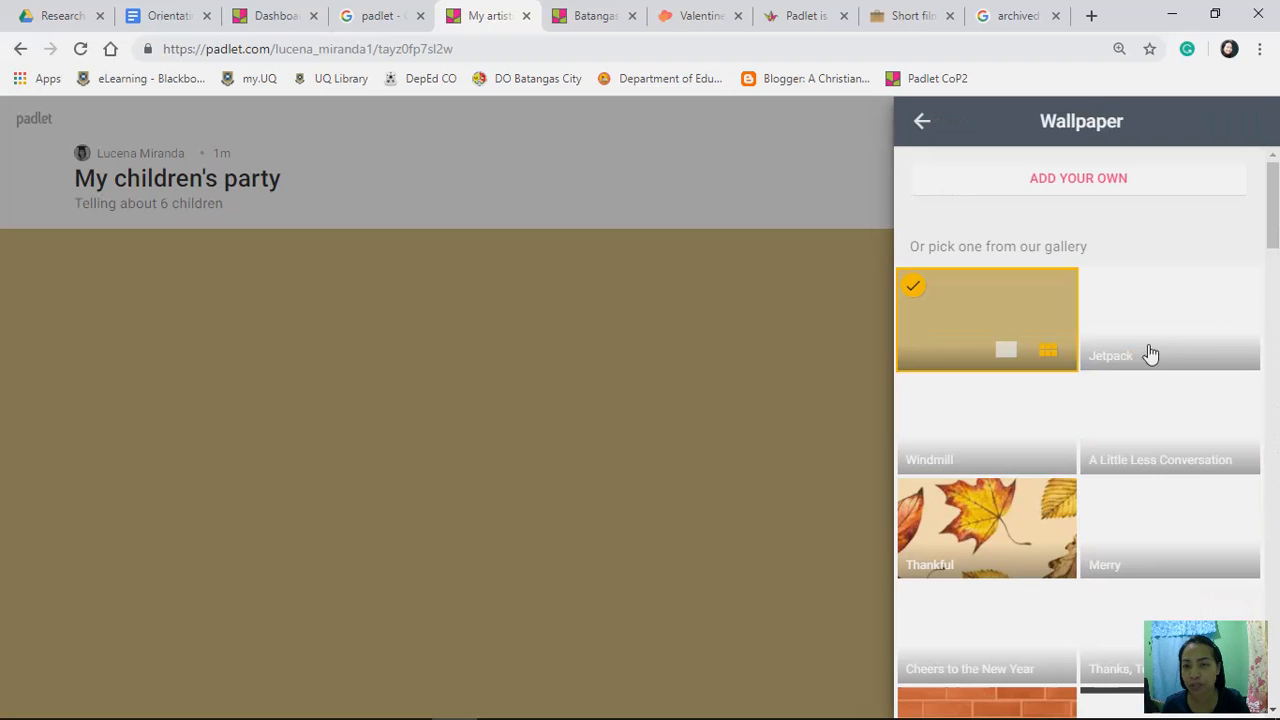
pyautogui.scroll(-1, 1124, 535)
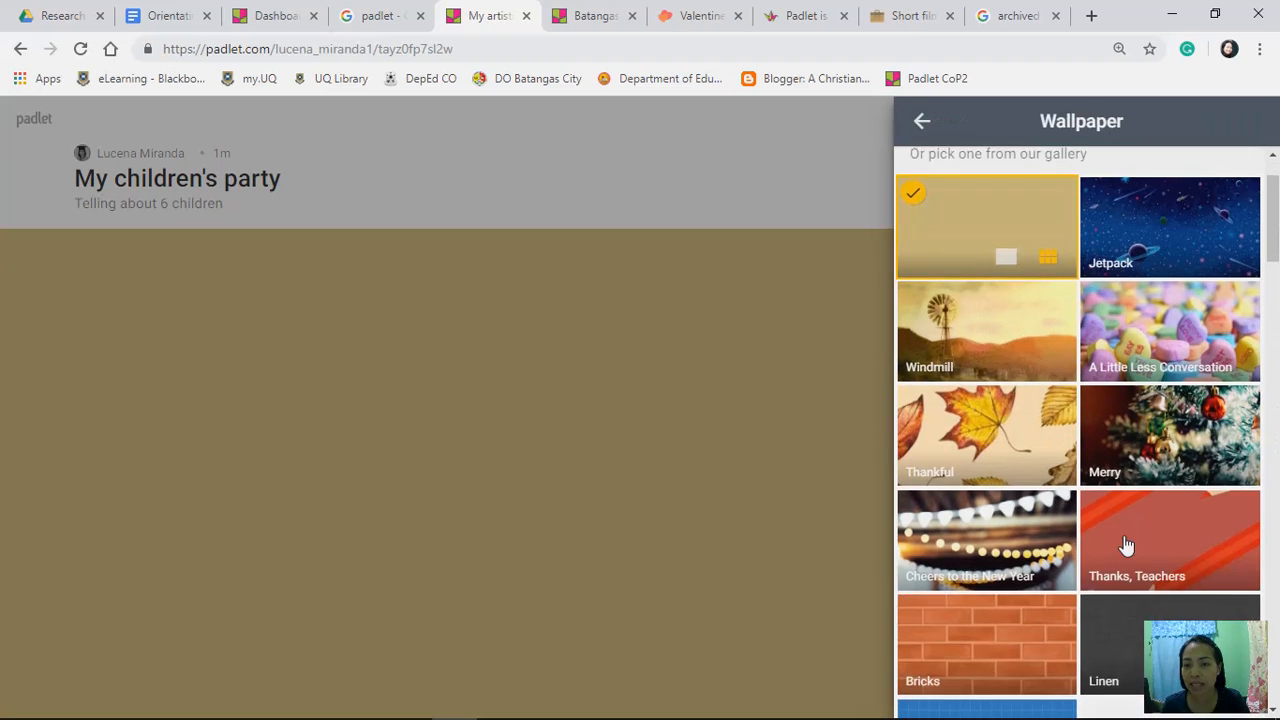
pyautogui.scroll(-2, 1130, 540)
pyautogui.scroll(3, 1137, 517)
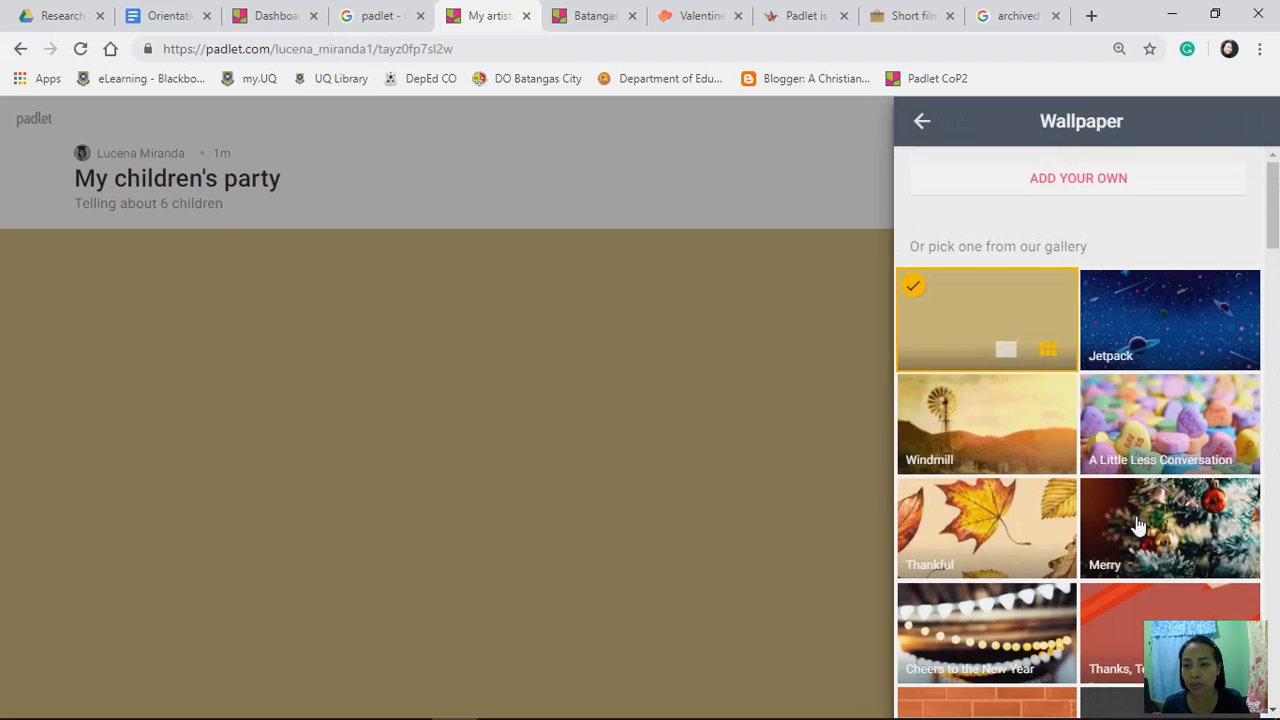
pyautogui.scroll(-7, 1137, 527)
pyautogui.scroll(7, 1139, 530)
pyautogui.scroll(-2, 1141, 535)
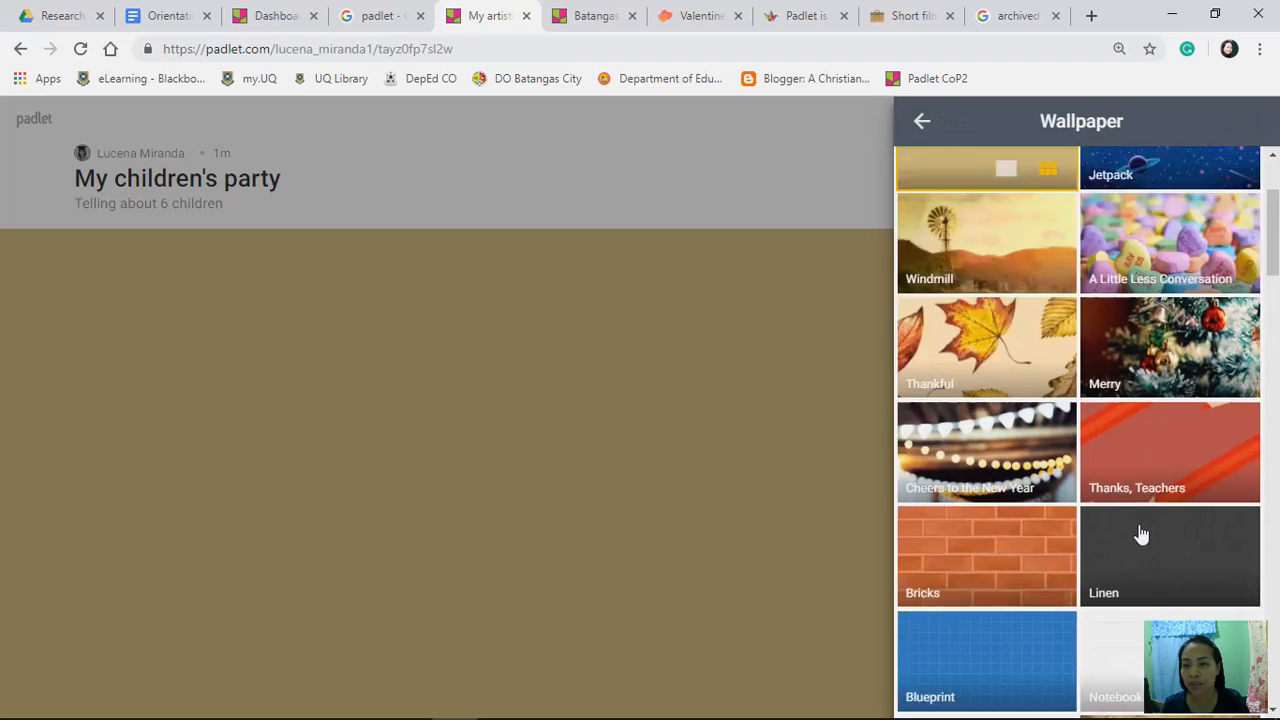
pyautogui.scroll(-5, 1141, 535)
pyautogui.scroll(-3, 1143, 537)
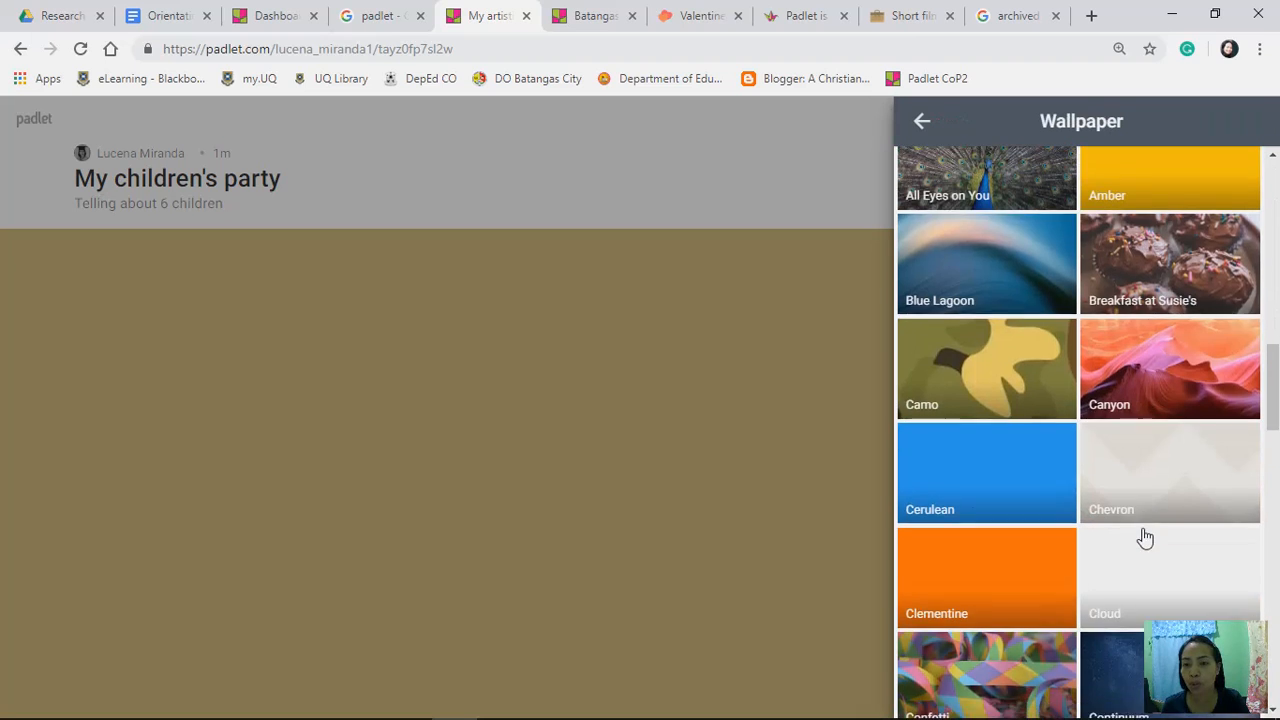
pyautogui.scroll(4, 1142, 537)
pyautogui.scroll(-4, 1140, 540)
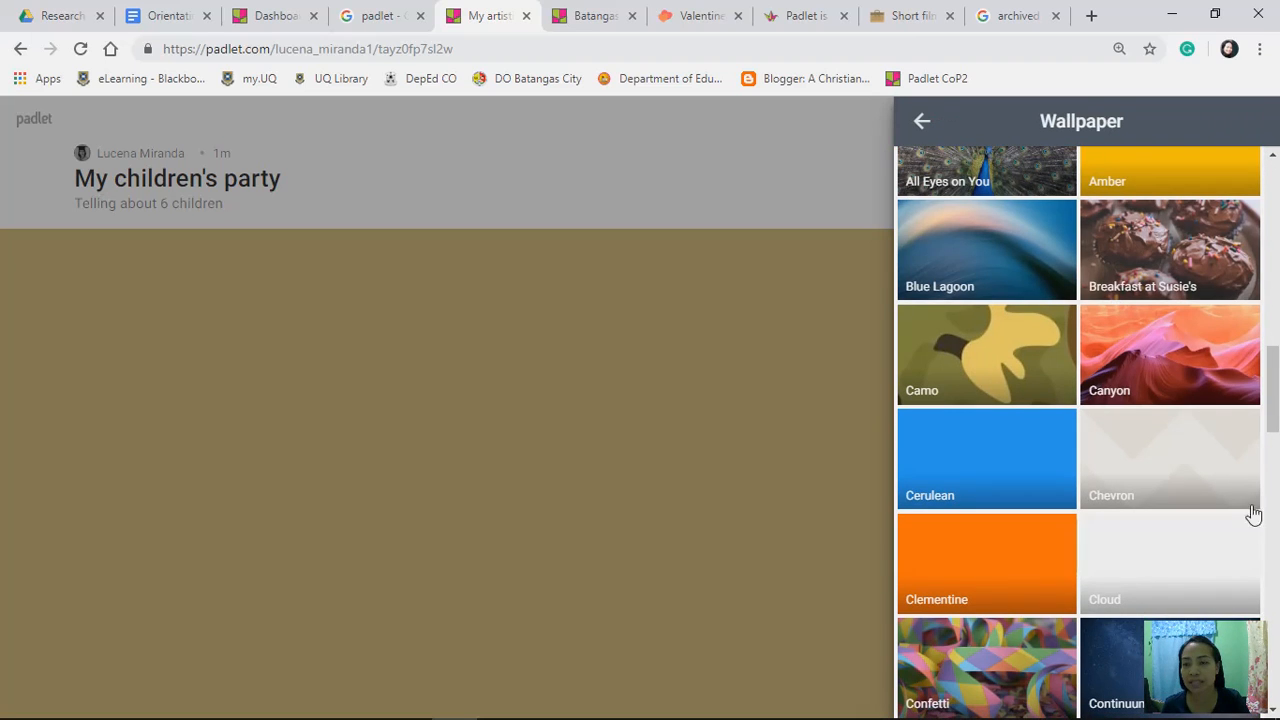
pyautogui.moveTo(1274, 398); pyautogui.dragTo(1277, 490)
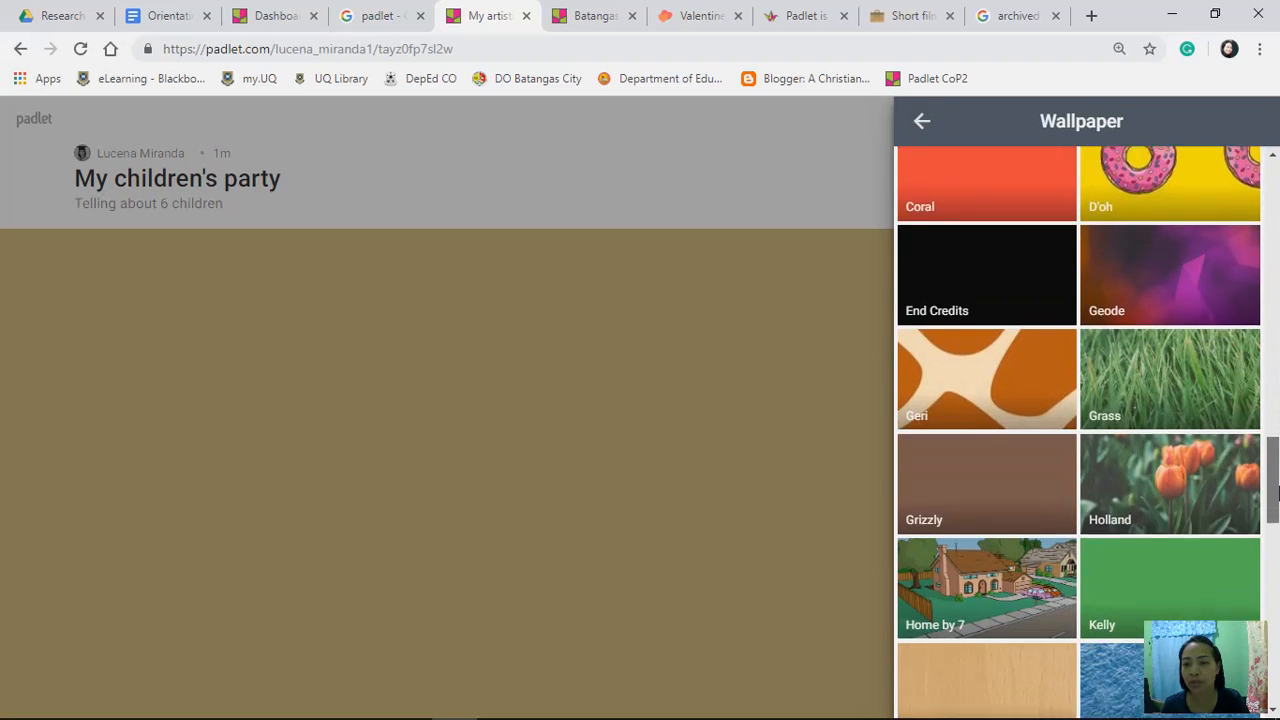
pyautogui.scroll(-1, 1026, 491)
pyautogui.scroll(-1, 1026, 491)
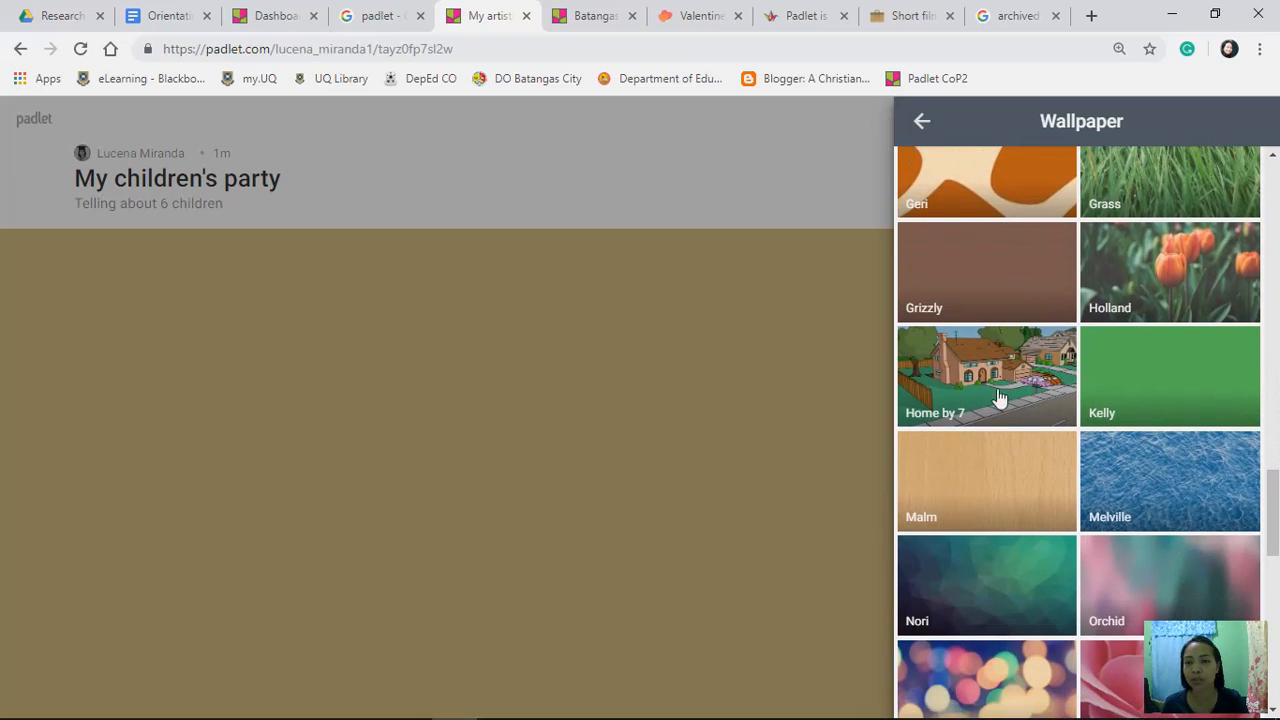
pyautogui.click(995, 392)
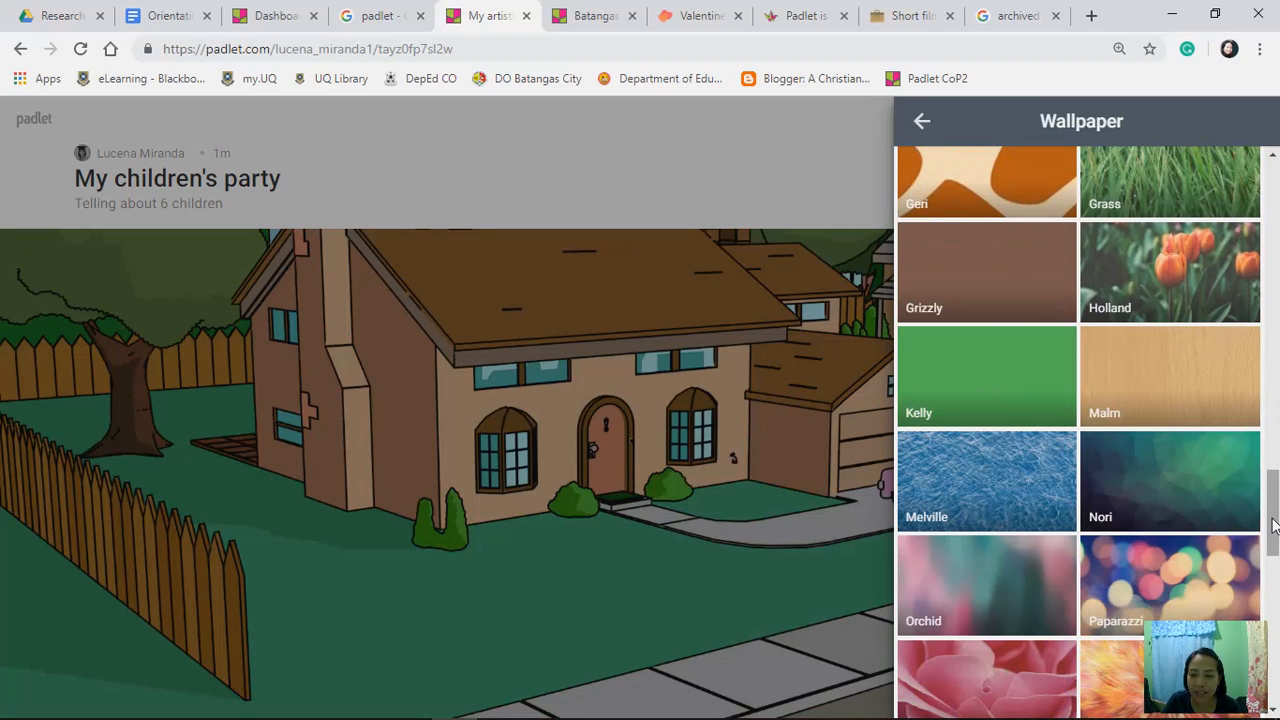
pyautogui.moveTo(1273, 512); pyautogui.dragTo(1275, 140)
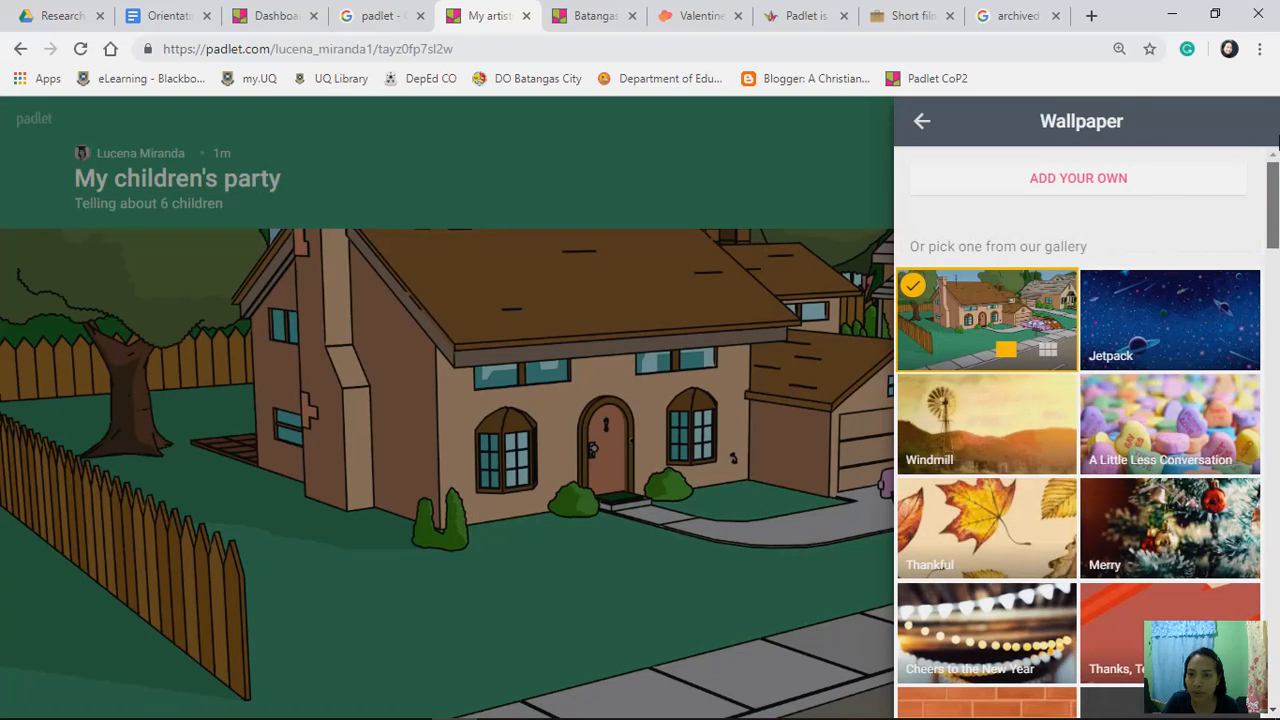
pyautogui.click(920, 125)
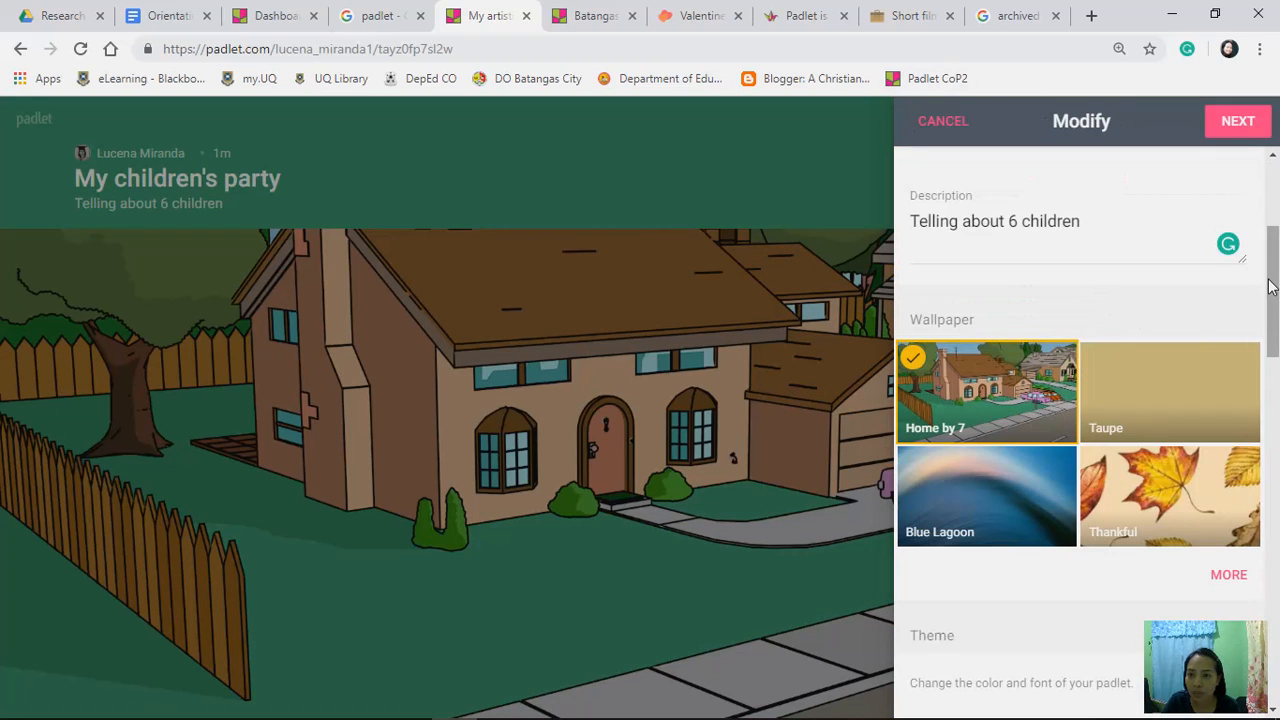
# Step: Set the padlet's icon to the smiling heart-eyes emoji from Smileys & People and return to the settings
pyautogui.moveTo(1272, 286); pyautogui.dragTo(1276, 380)
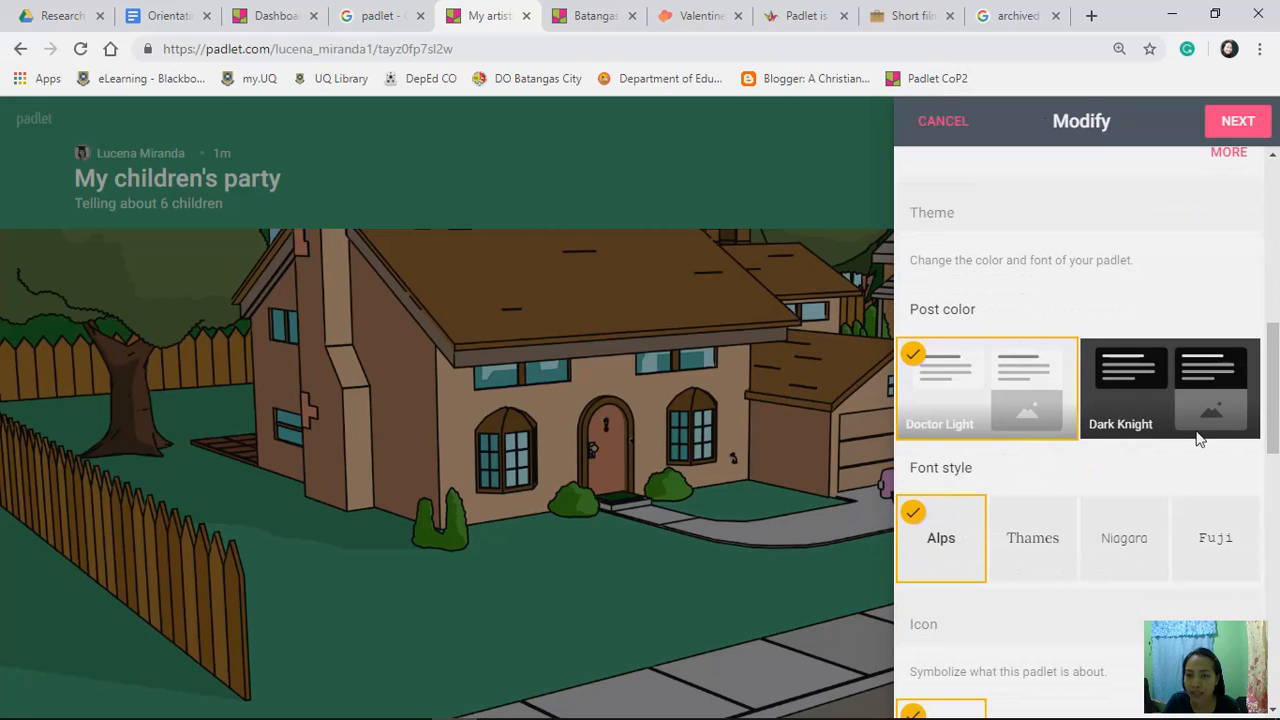
pyautogui.moveTo(1277, 383); pyautogui.dragTo(1277, 470)
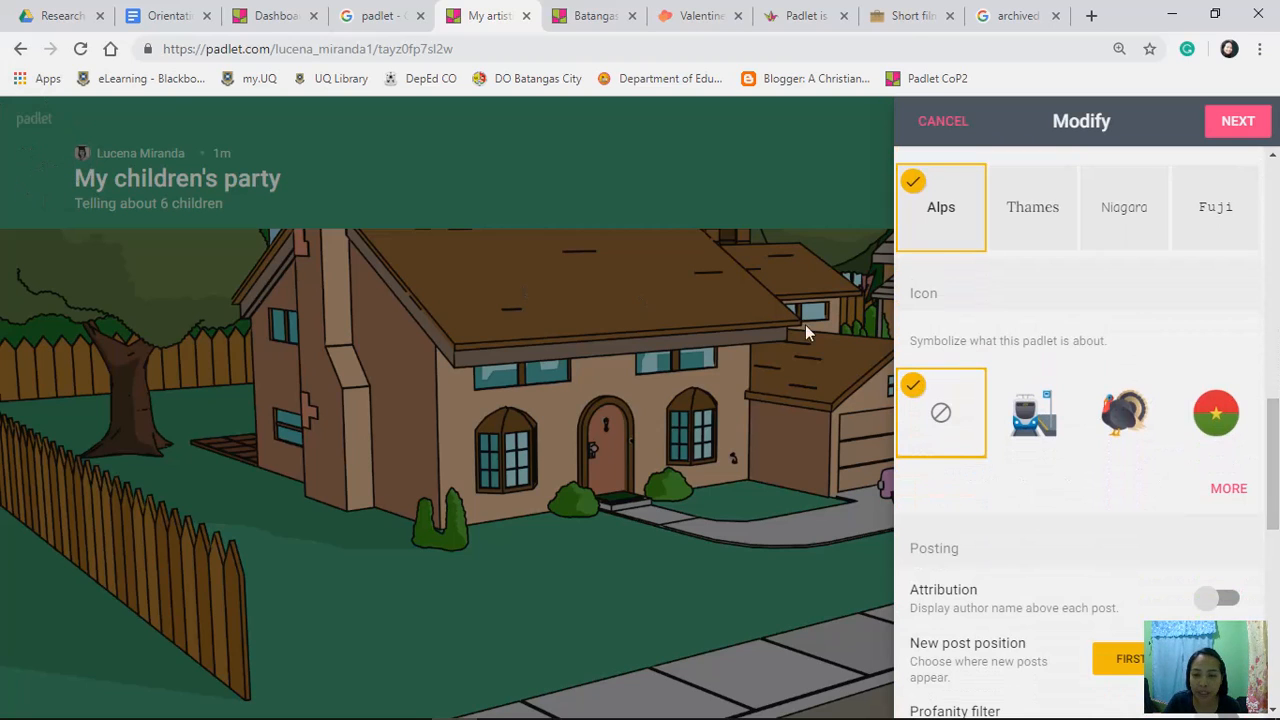
pyautogui.click(1233, 493)
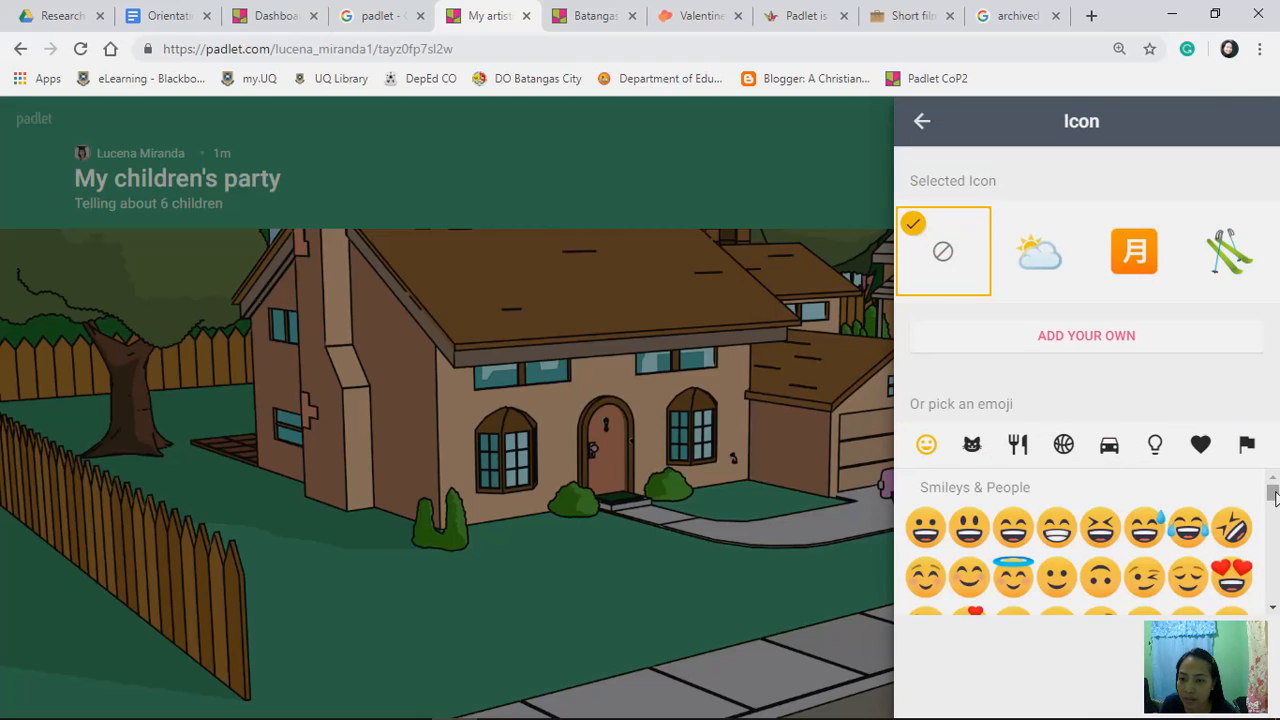
pyautogui.click(1238, 581)
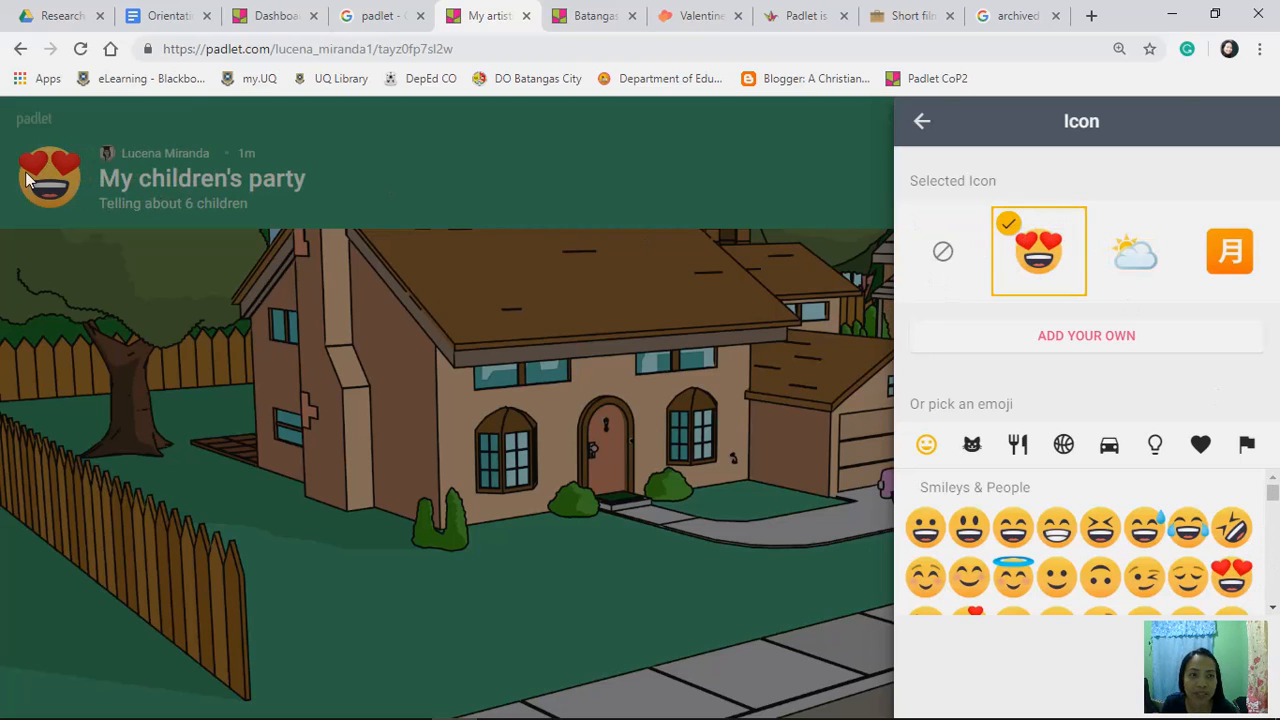
pyautogui.click(920, 124)
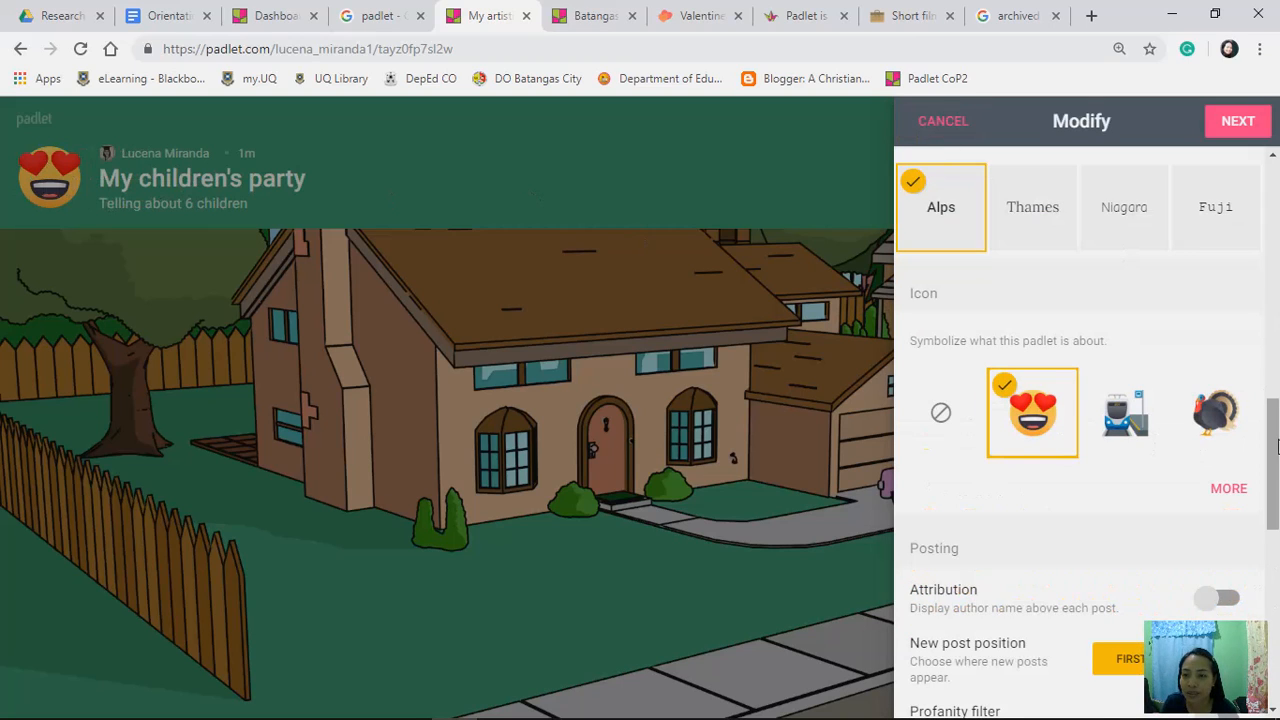
# Step: Turn on author attribution for posts and allow viewers to comment on them
pyautogui.moveTo(1277, 445); pyautogui.dragTo(1277, 481)
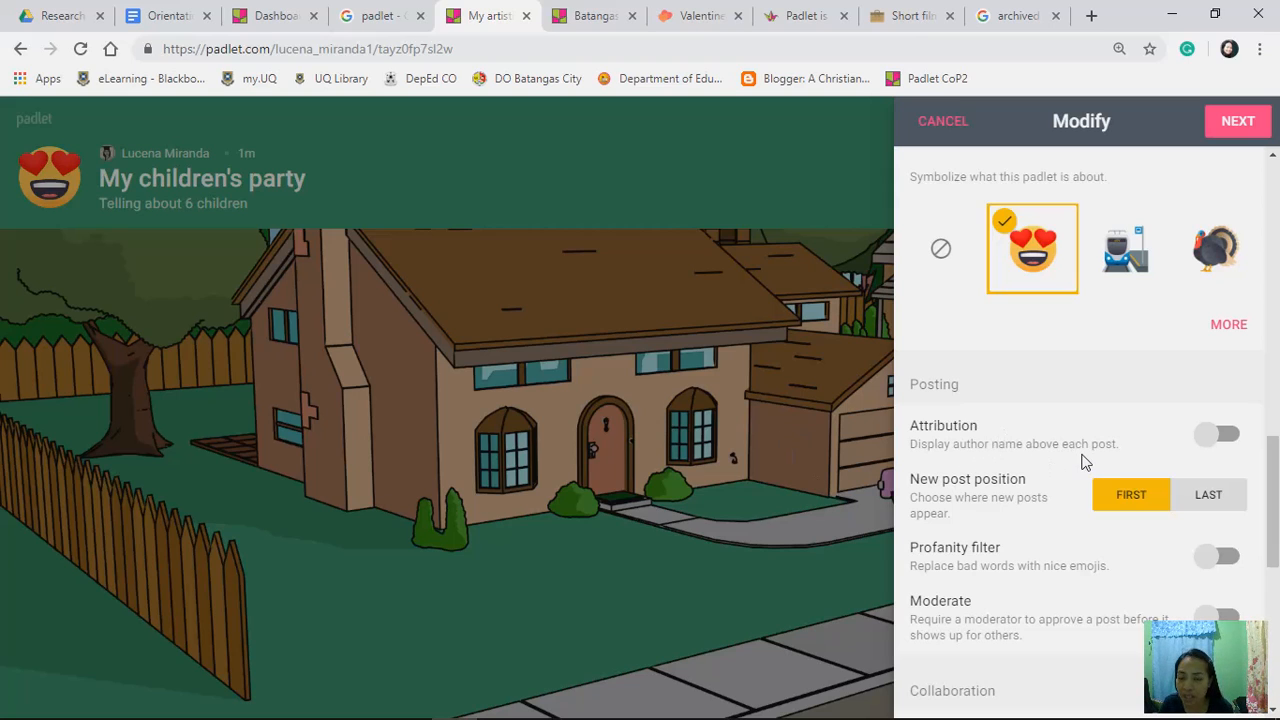
pyautogui.click(1214, 445)
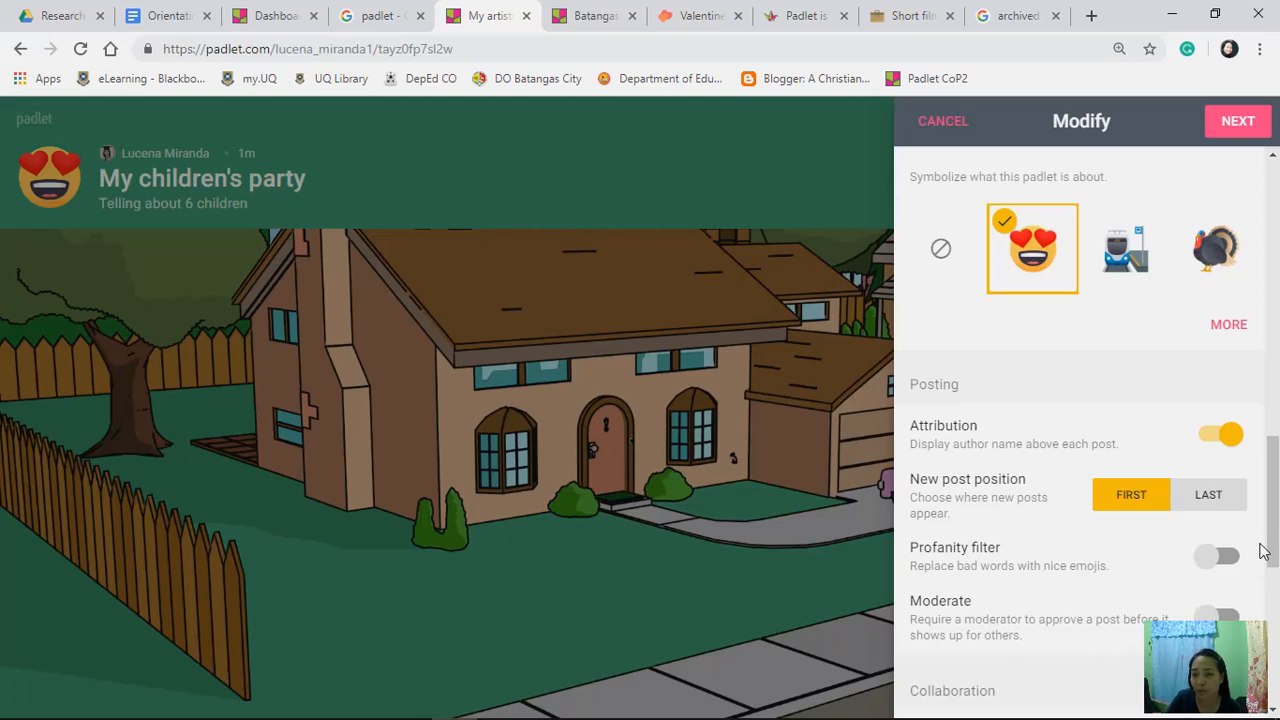
pyautogui.scroll(-2, 1273, 548)
pyautogui.scroll(-4, 1273, 548)
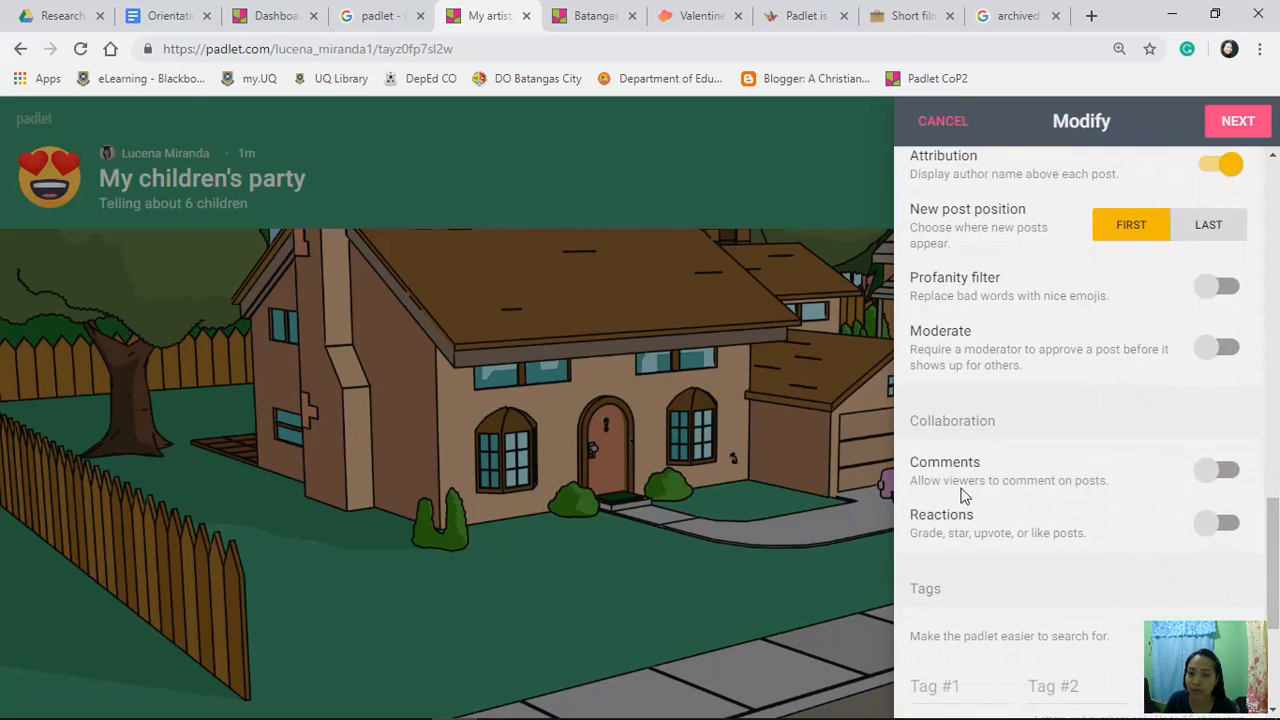
pyautogui.click(1201, 482)
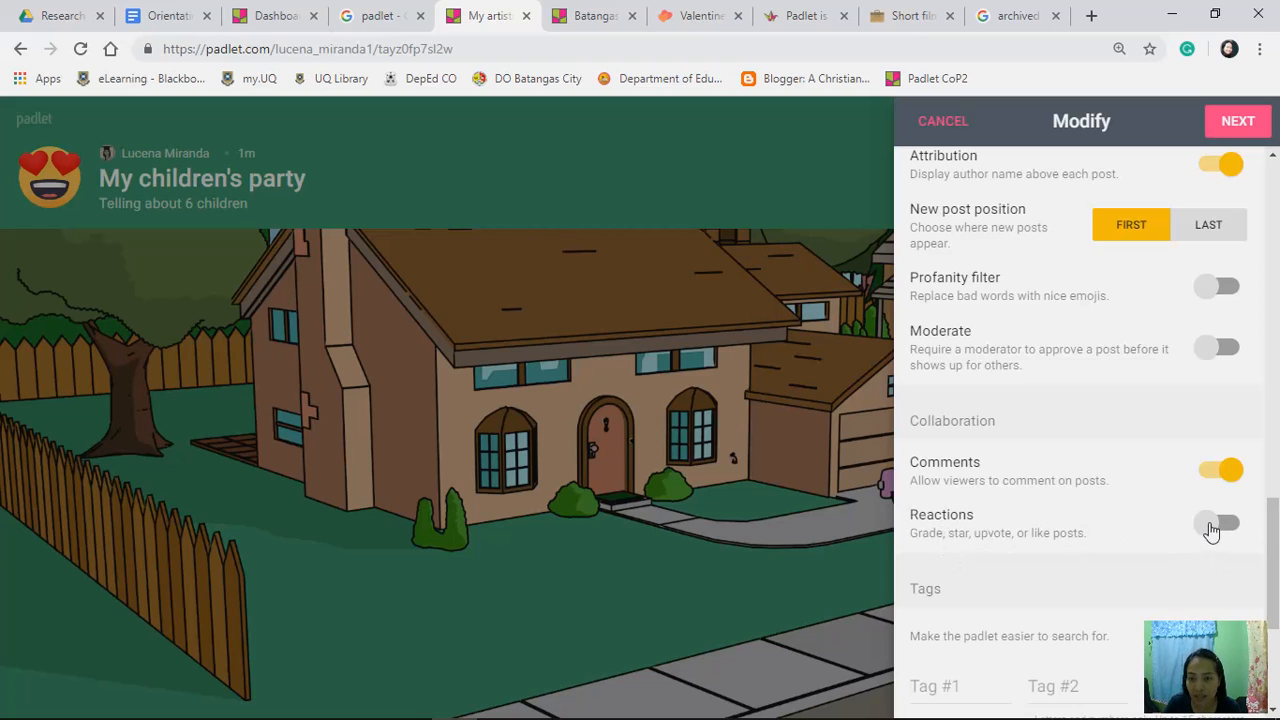
# Step: Turn on reactions for posts and tag the padlet with "home", "love" and "laughter"
pyautogui.click(1210, 527)
pyautogui.moveTo(1278, 550); pyautogui.dragTo(1279, 598)
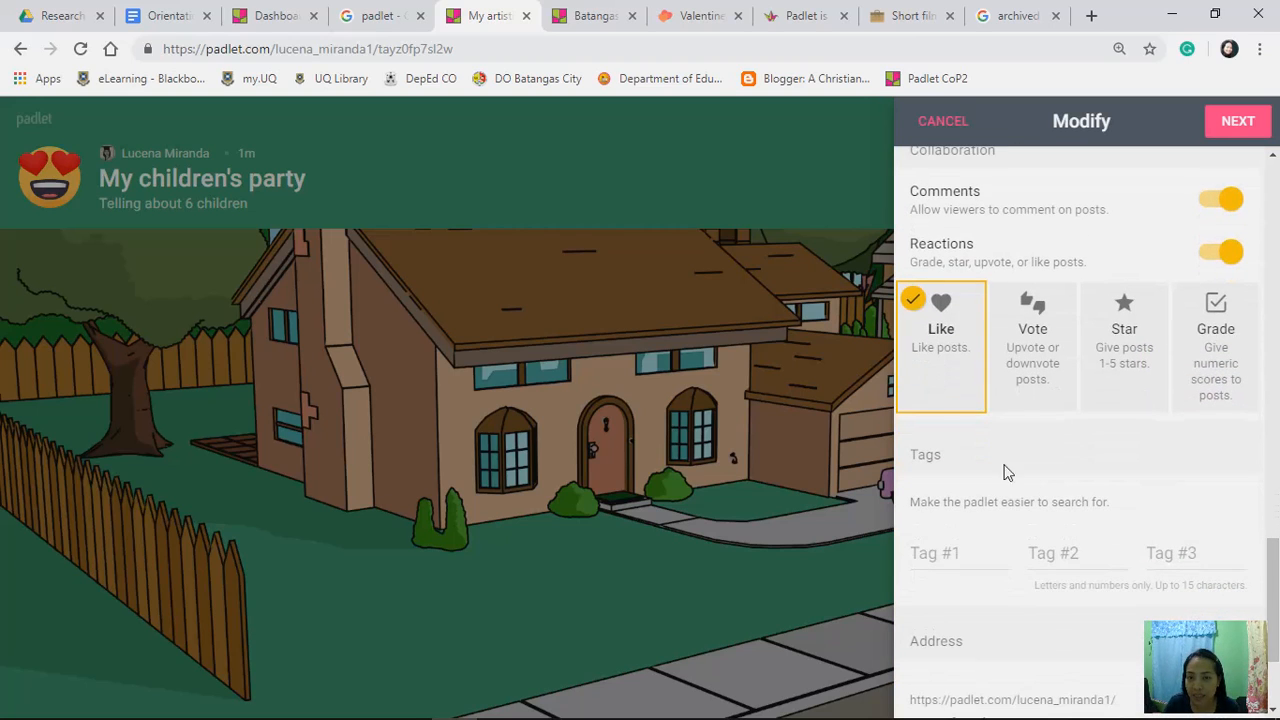
pyautogui.click(951, 557)
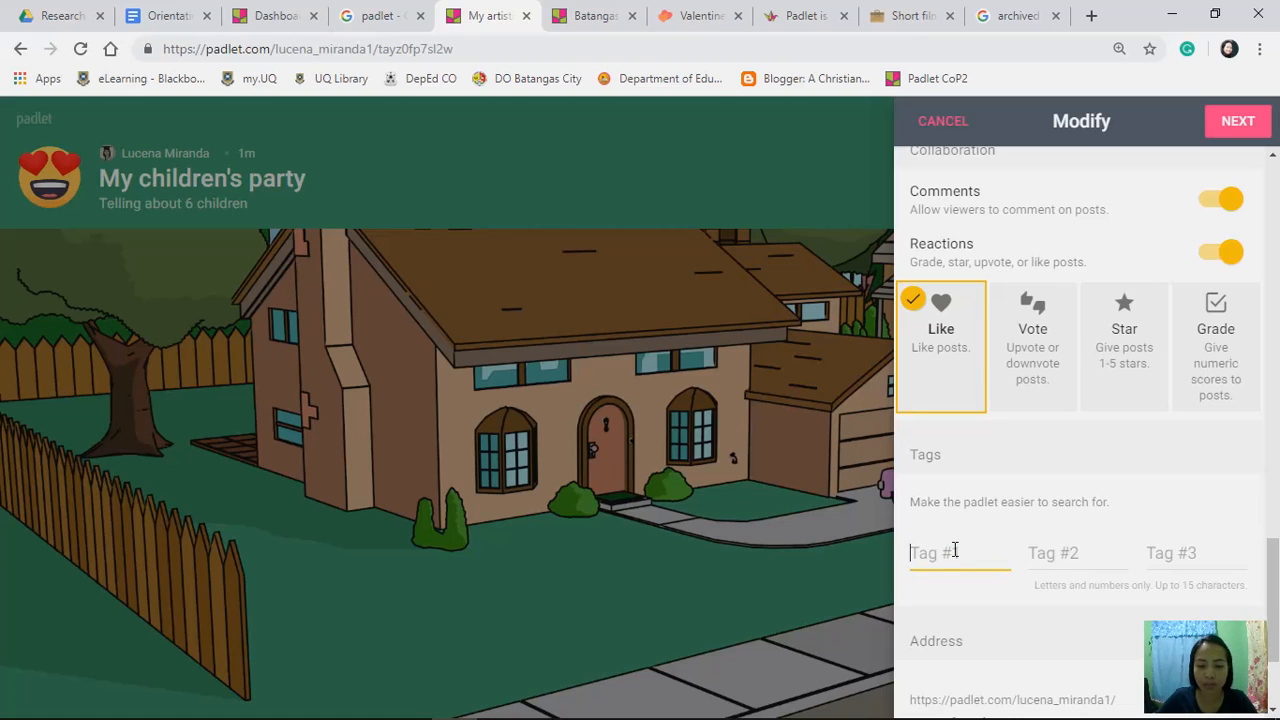
pyautogui.write('home')
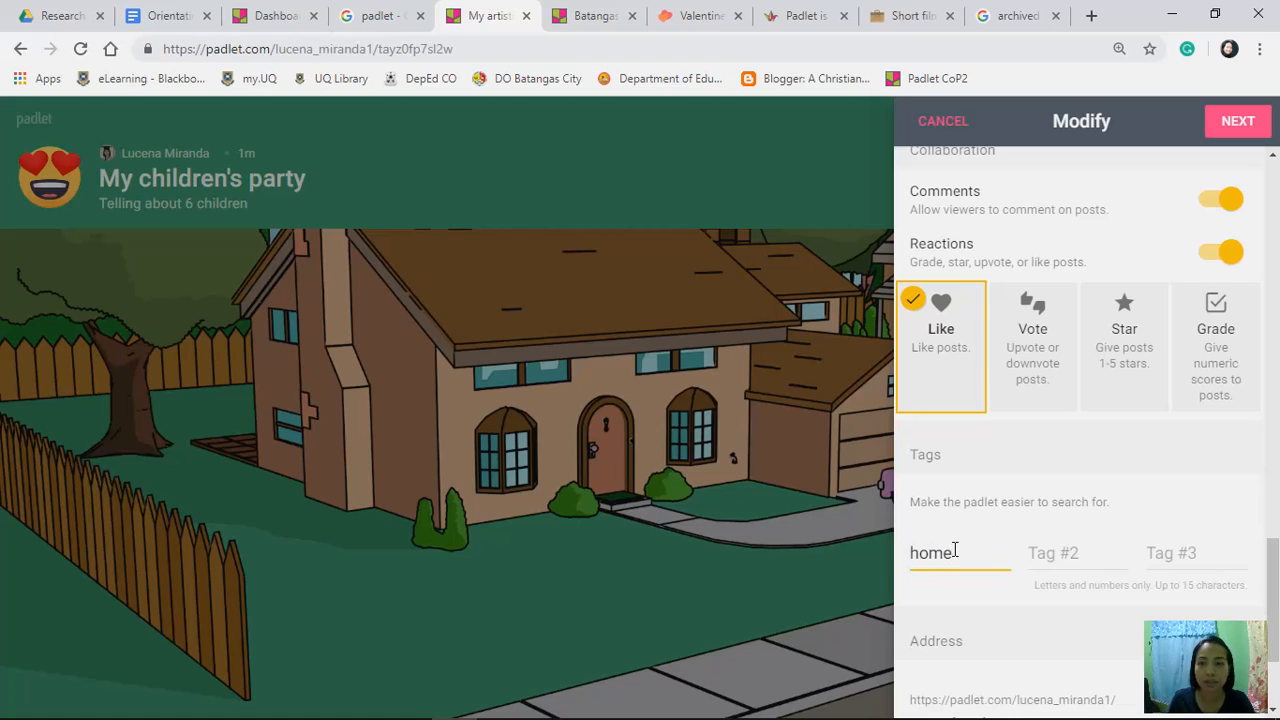
pyautogui.click(1056, 553)
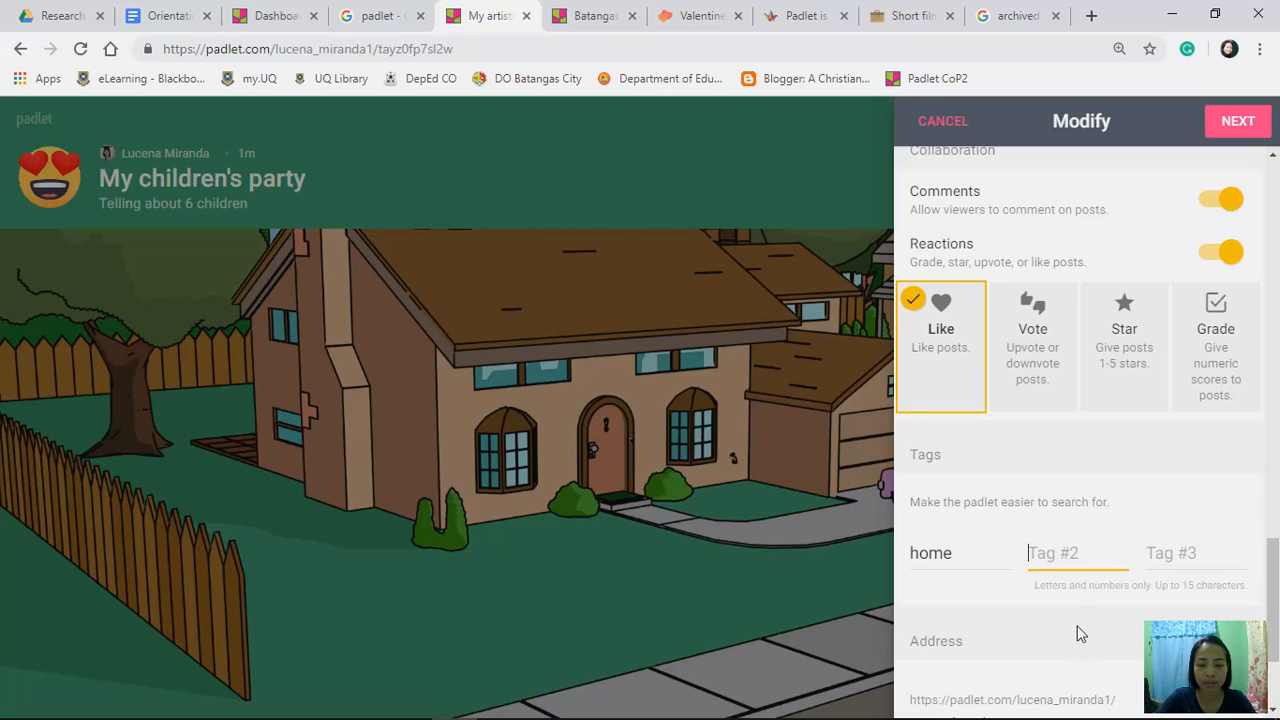
pyautogui.write('love')
pyautogui.click(1180, 556)
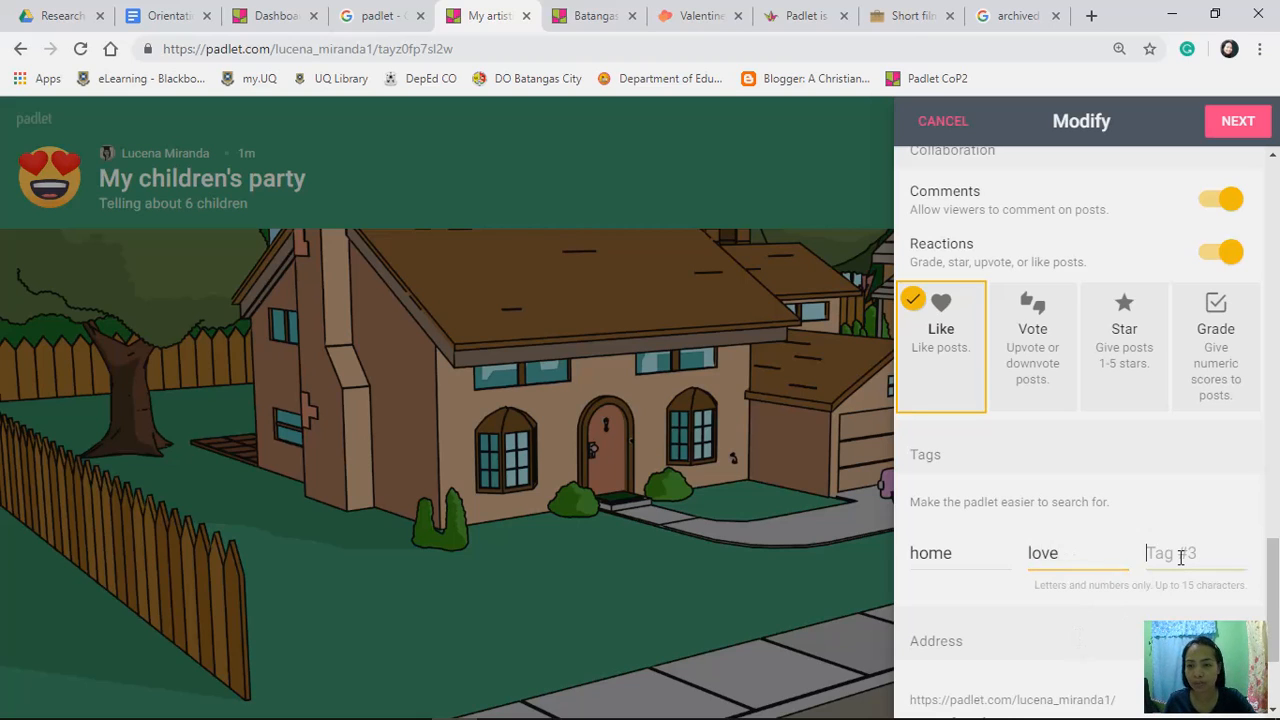
pyautogui.write('laugh')
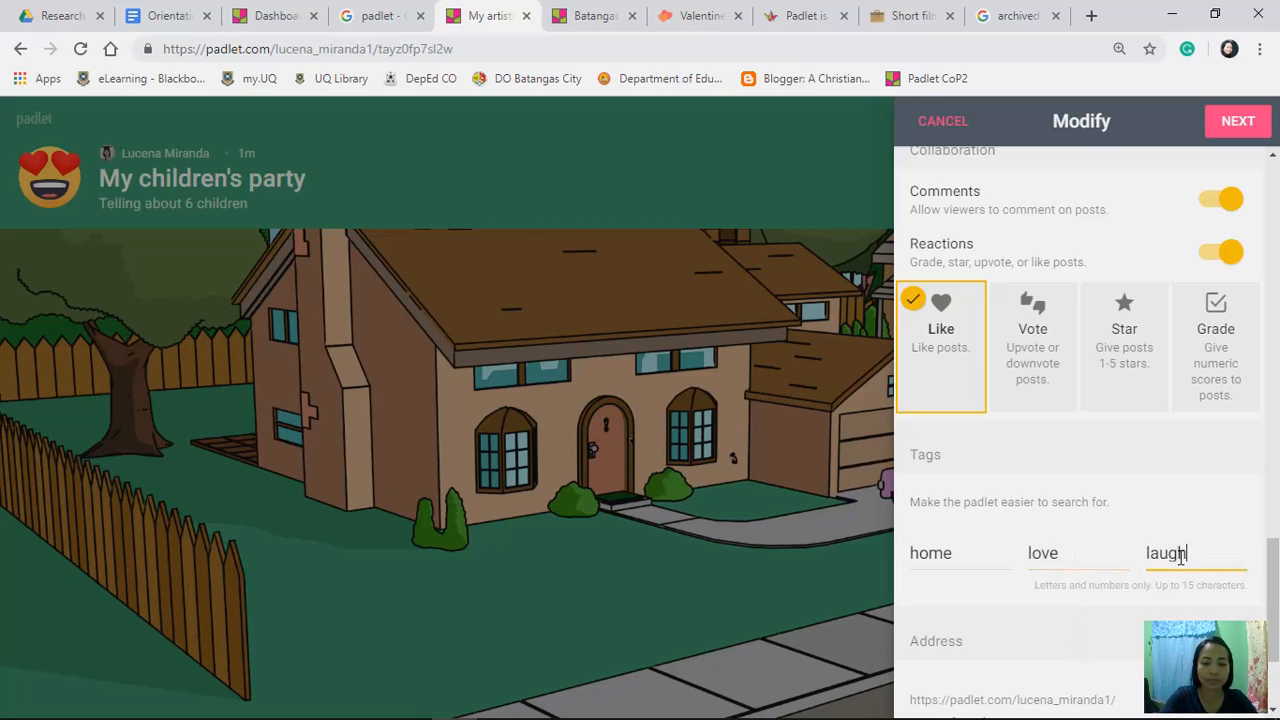
pyautogui.write('ter')
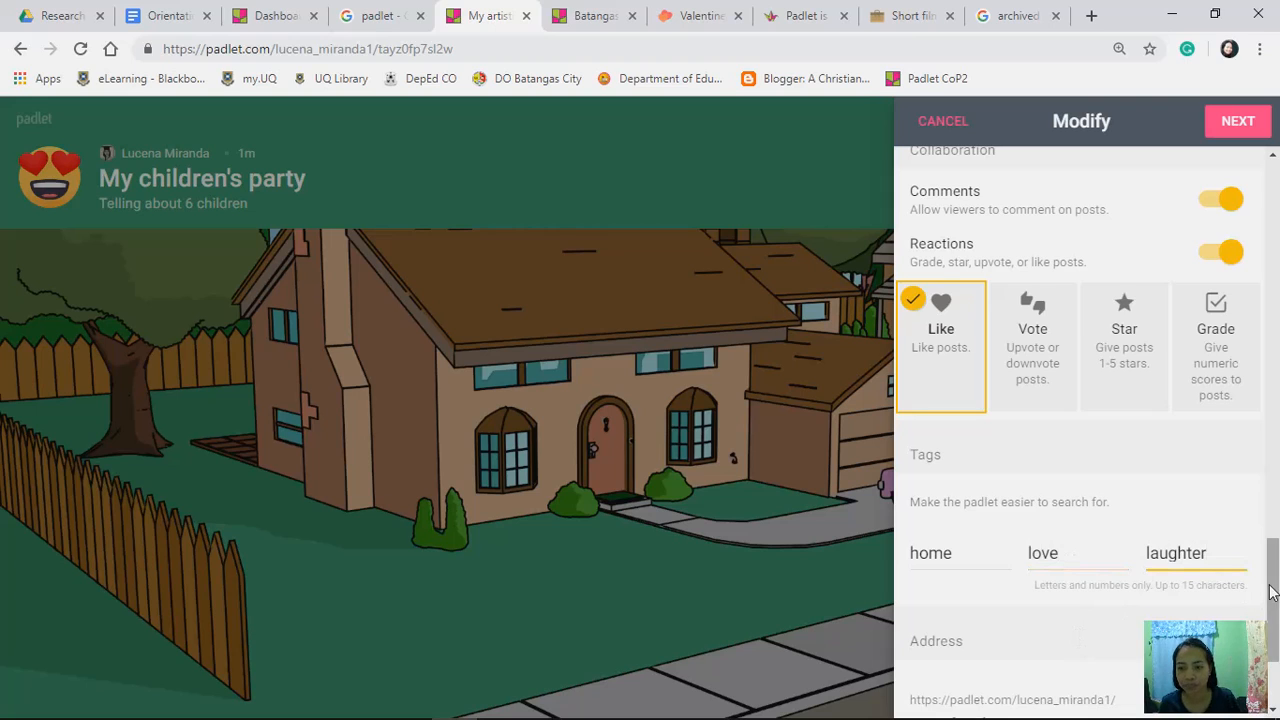
# Step: Replace the ending of the padlet's web address with the owner's surname followed by "sfamily"
pyautogui.scroll(-2, 1272, 643)
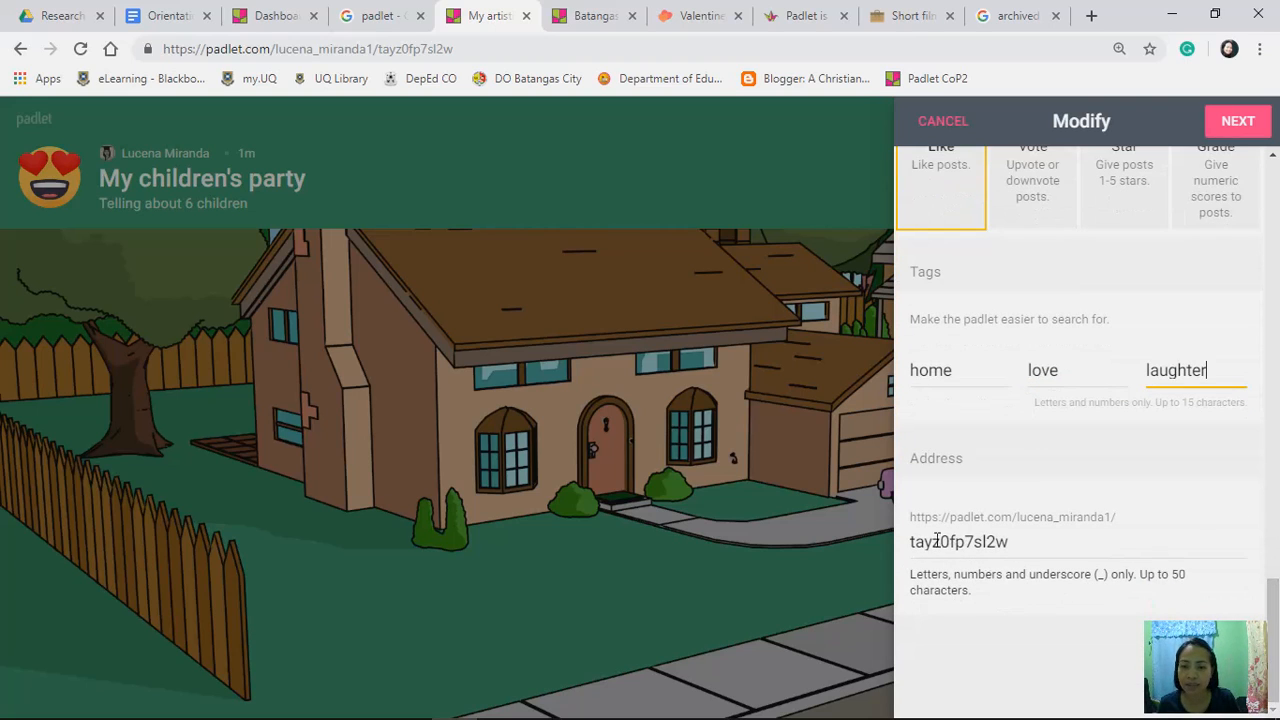
pyautogui.moveTo(1008, 542); pyautogui.dragTo(908, 543)
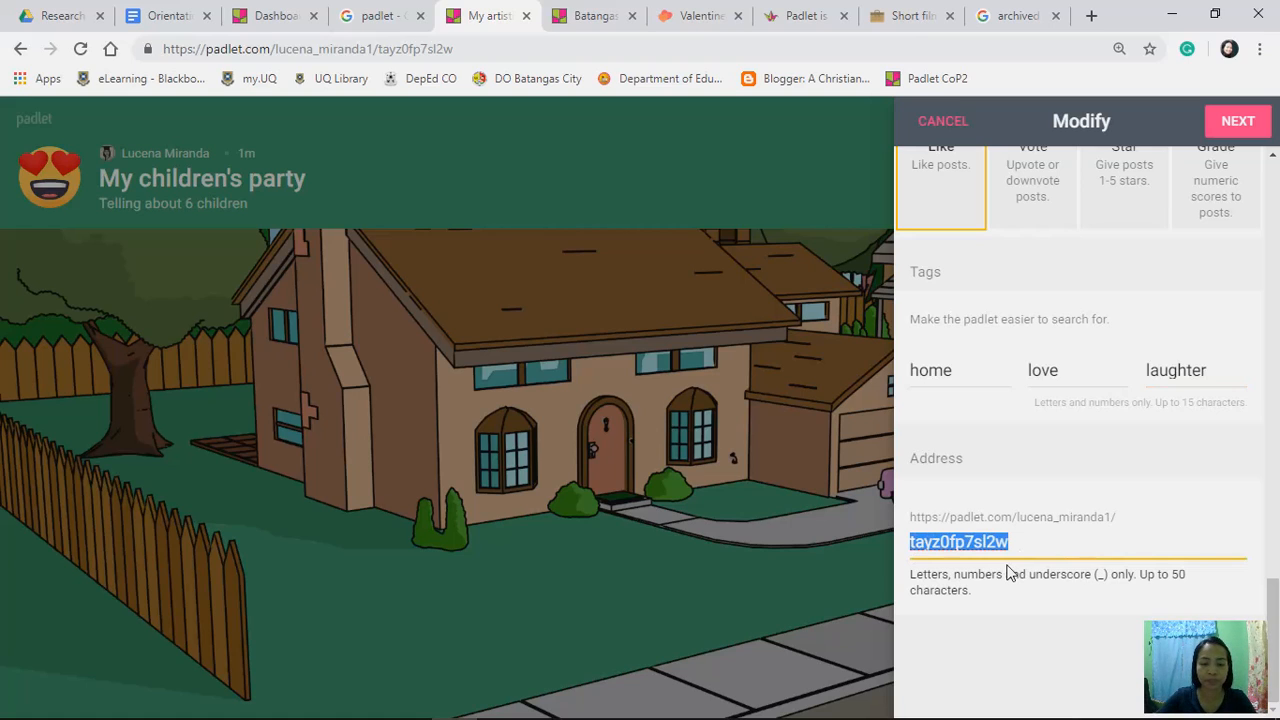
pyautogui.write('Miranda')
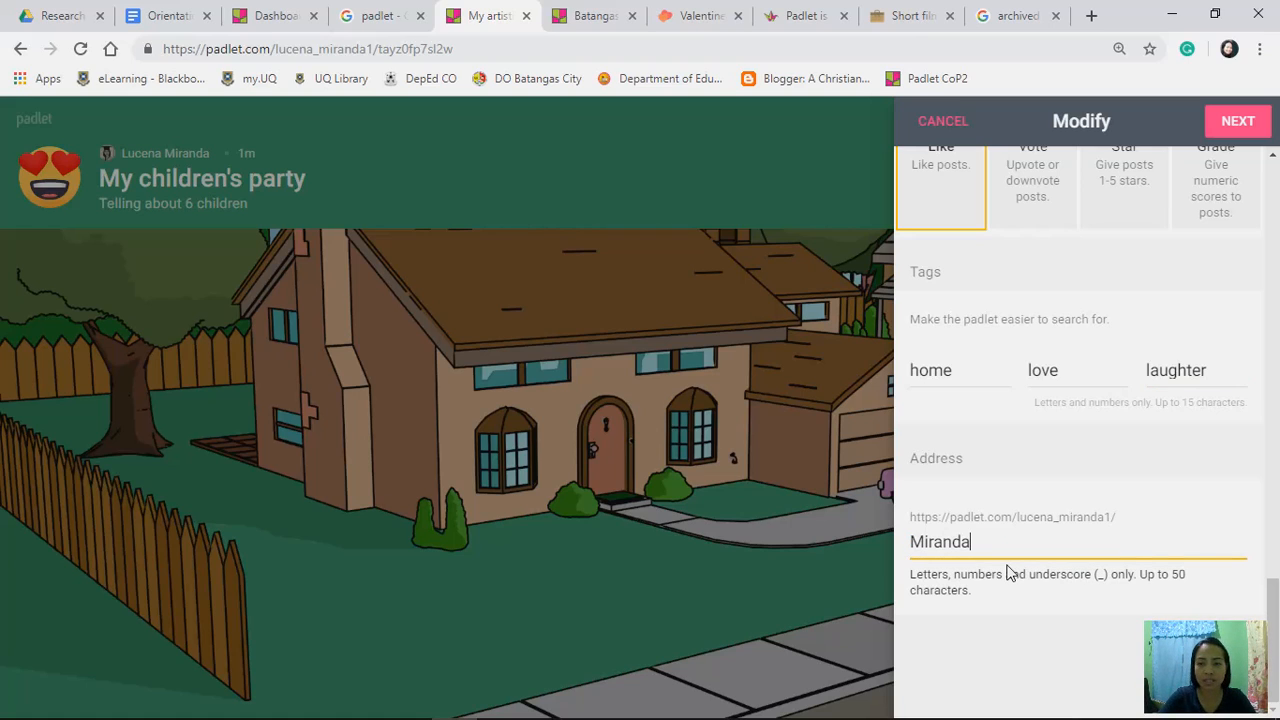
pyautogui.write('s')
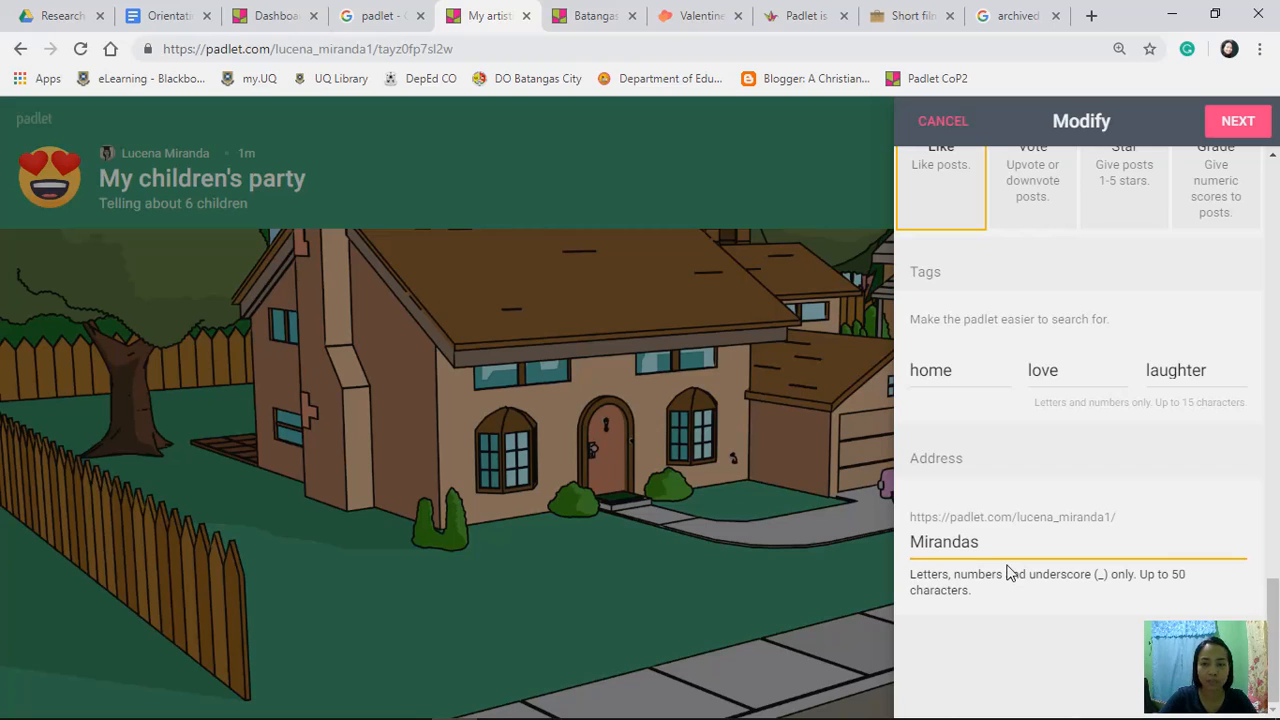
pyautogui.write('family')
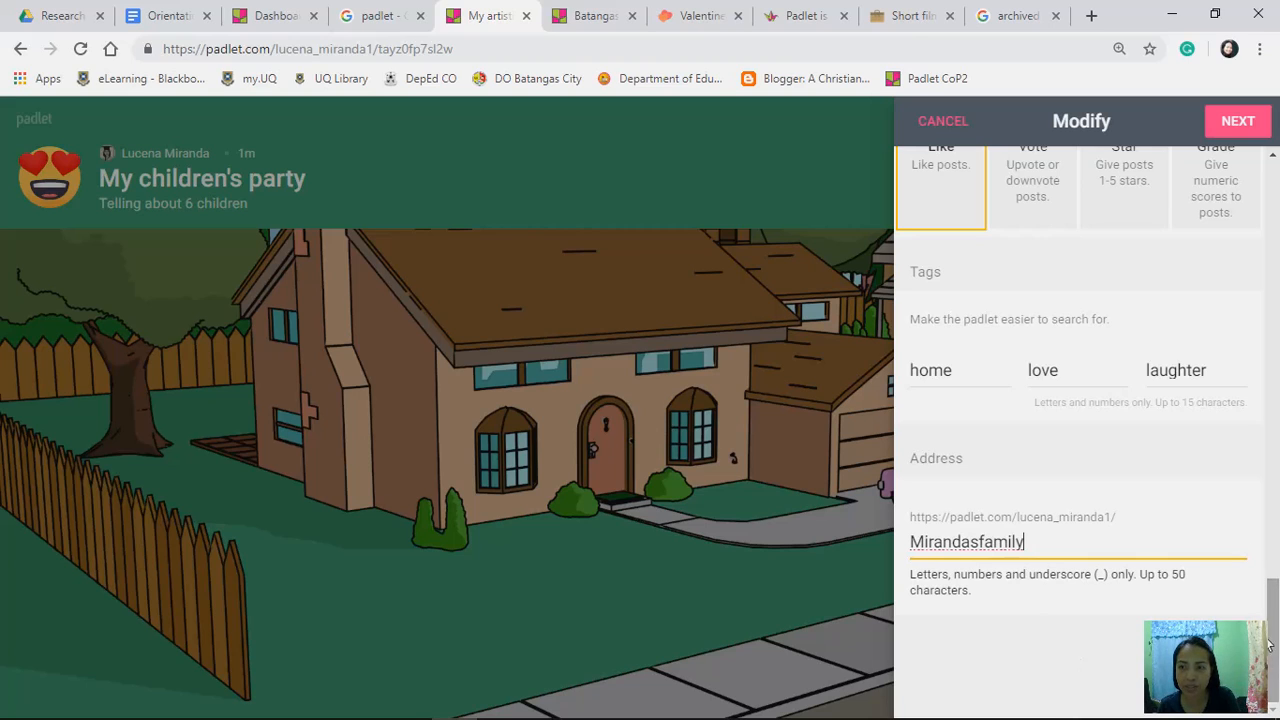
# Step: Save the modified settings, start posting on the padlet, and highlight its full web address in the browser
pyautogui.click(1228, 133)
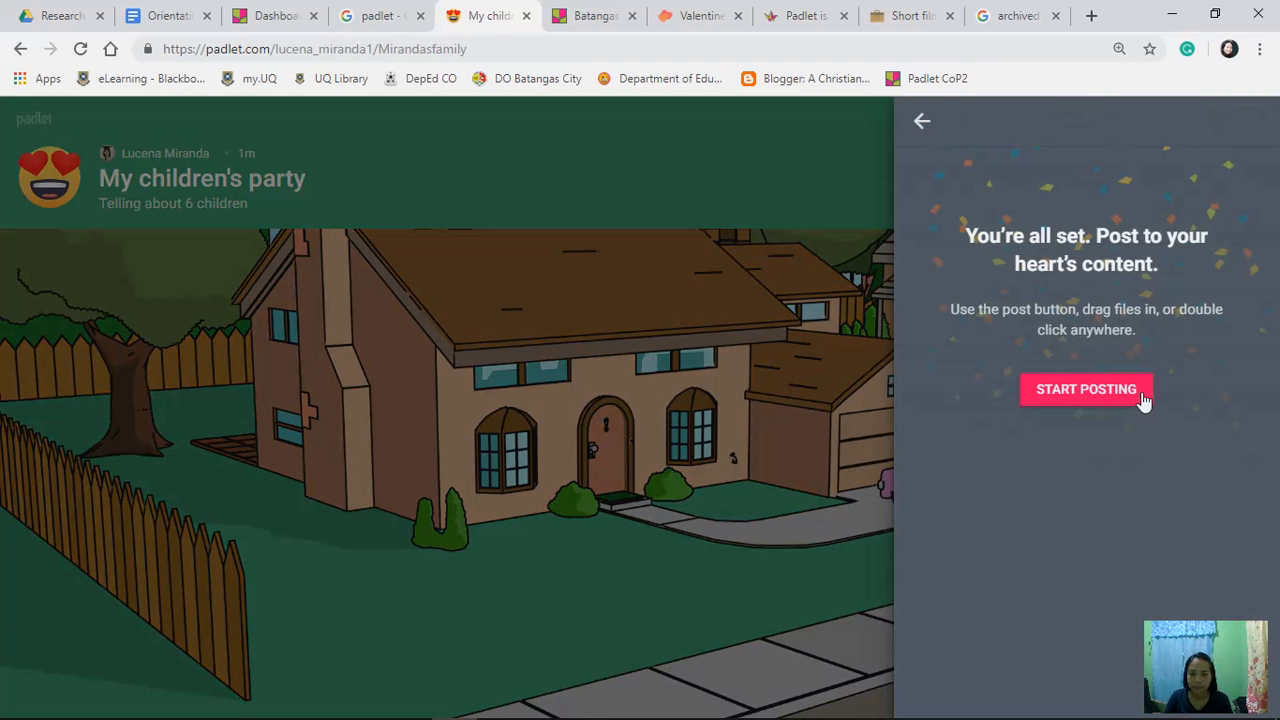
pyautogui.click(1088, 392)
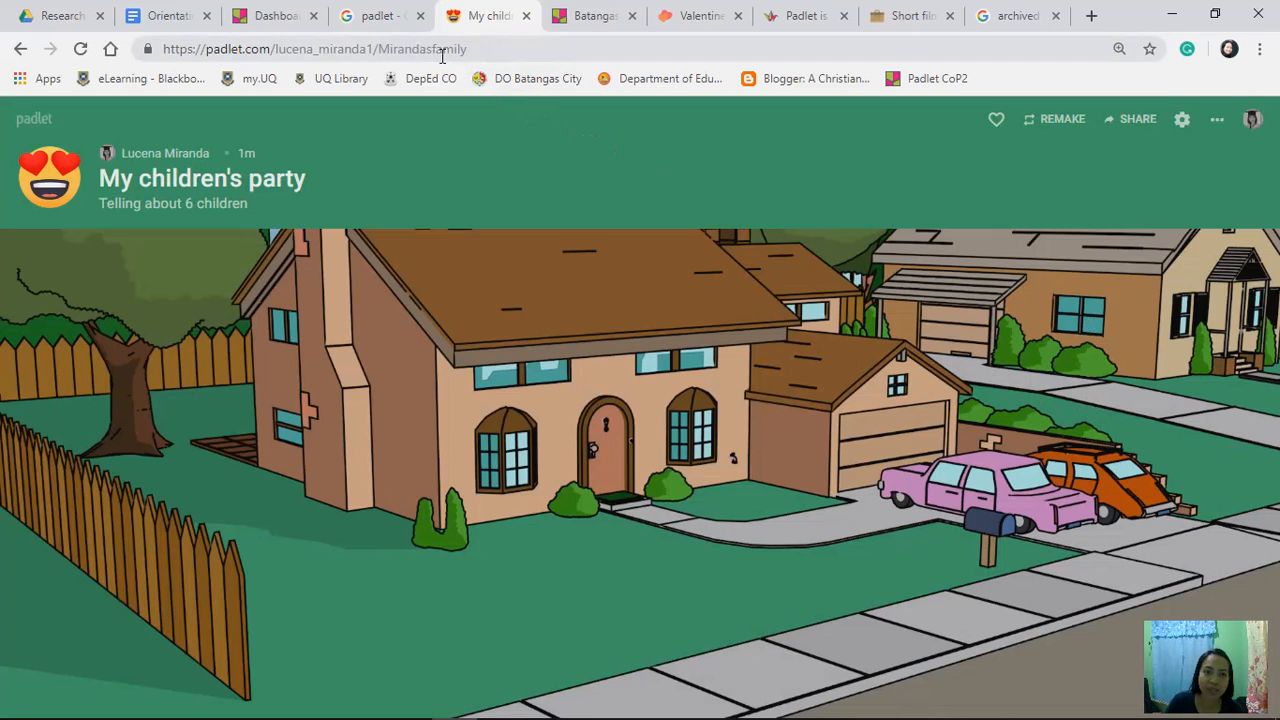
pyautogui.moveTo(478, 48); pyautogui.dragTo(128, 62)
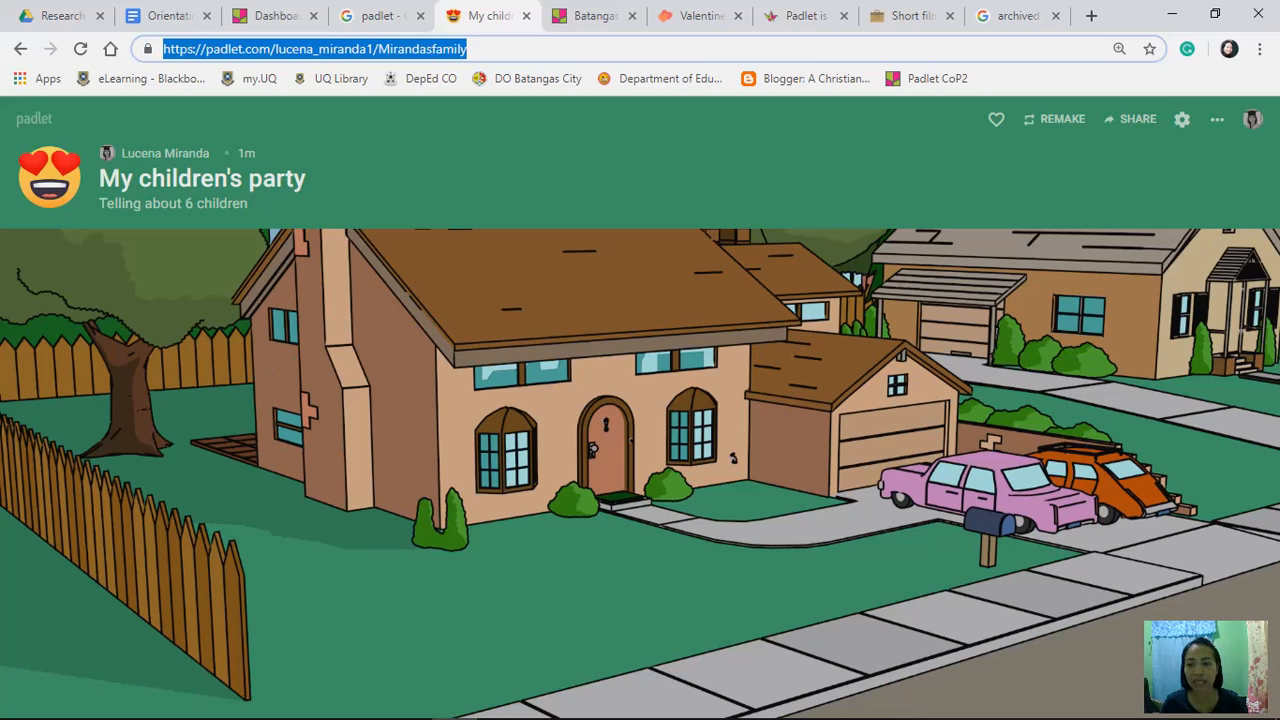
pyautogui.click(677, 291)
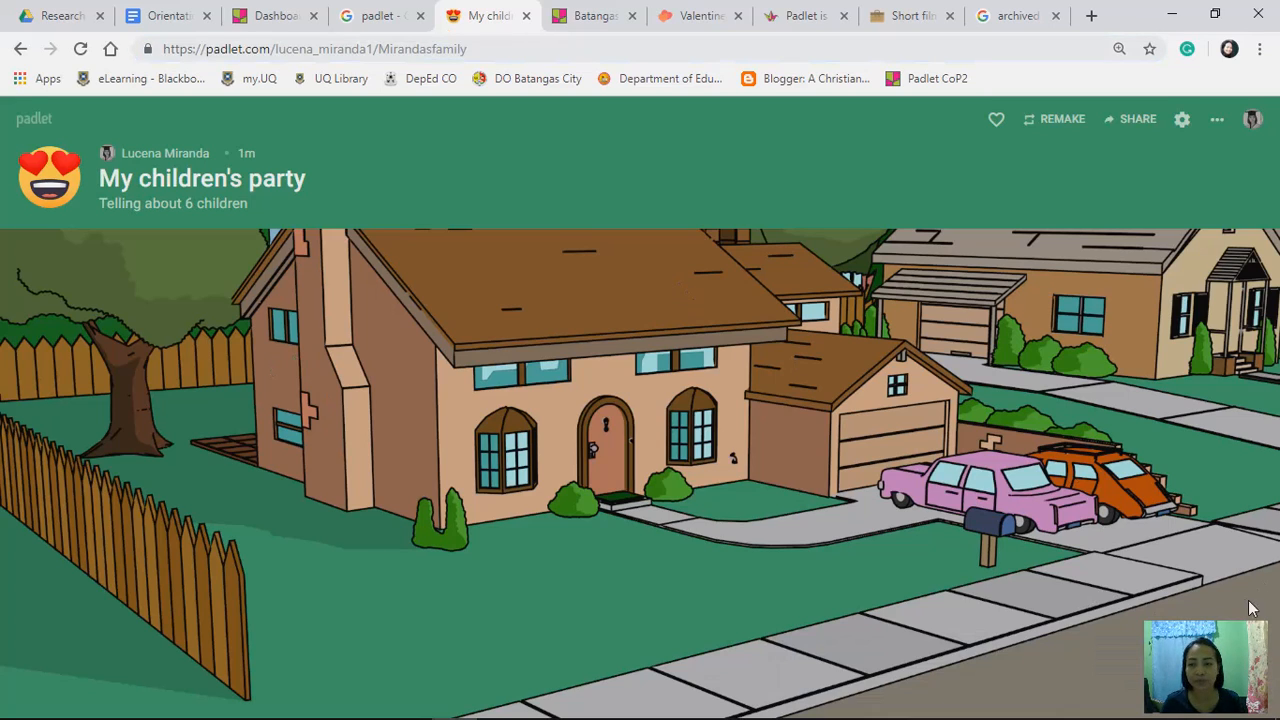
# Step: Add a post to the wall titled "hello" with the text "We had breakfast outside"
pyautogui.doubleClick(718, 347)
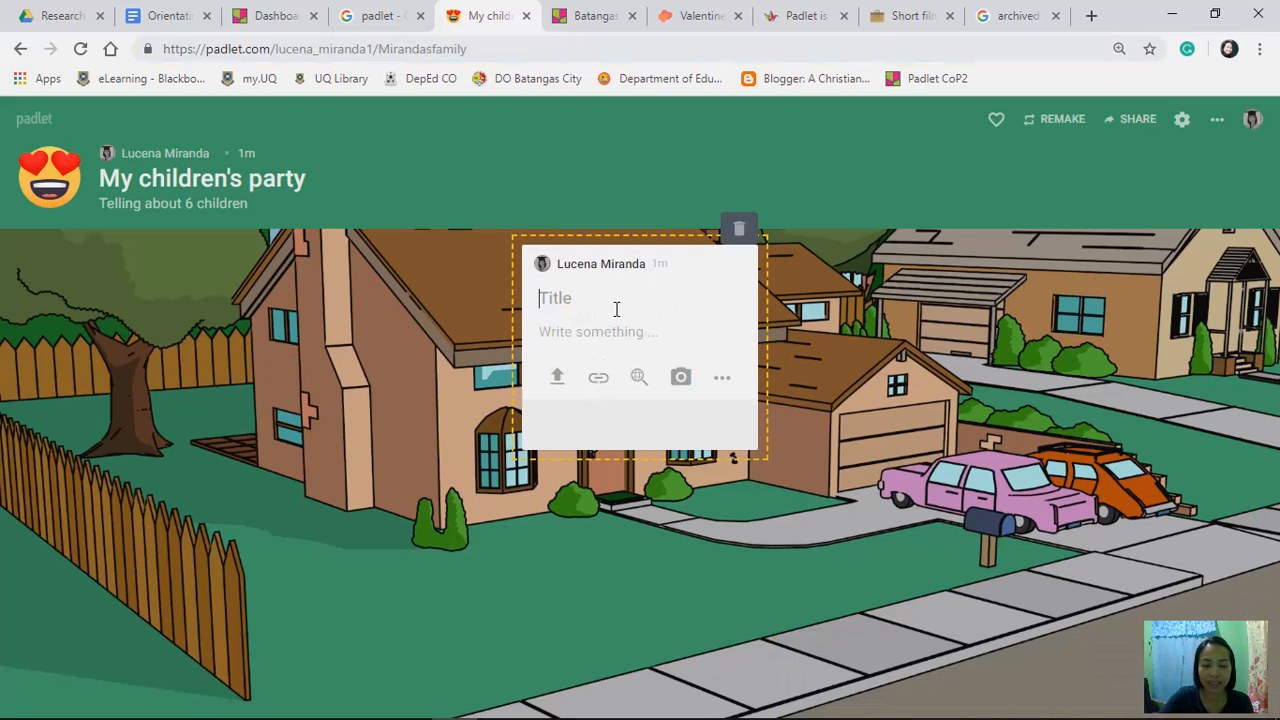
pyautogui.write('hello')
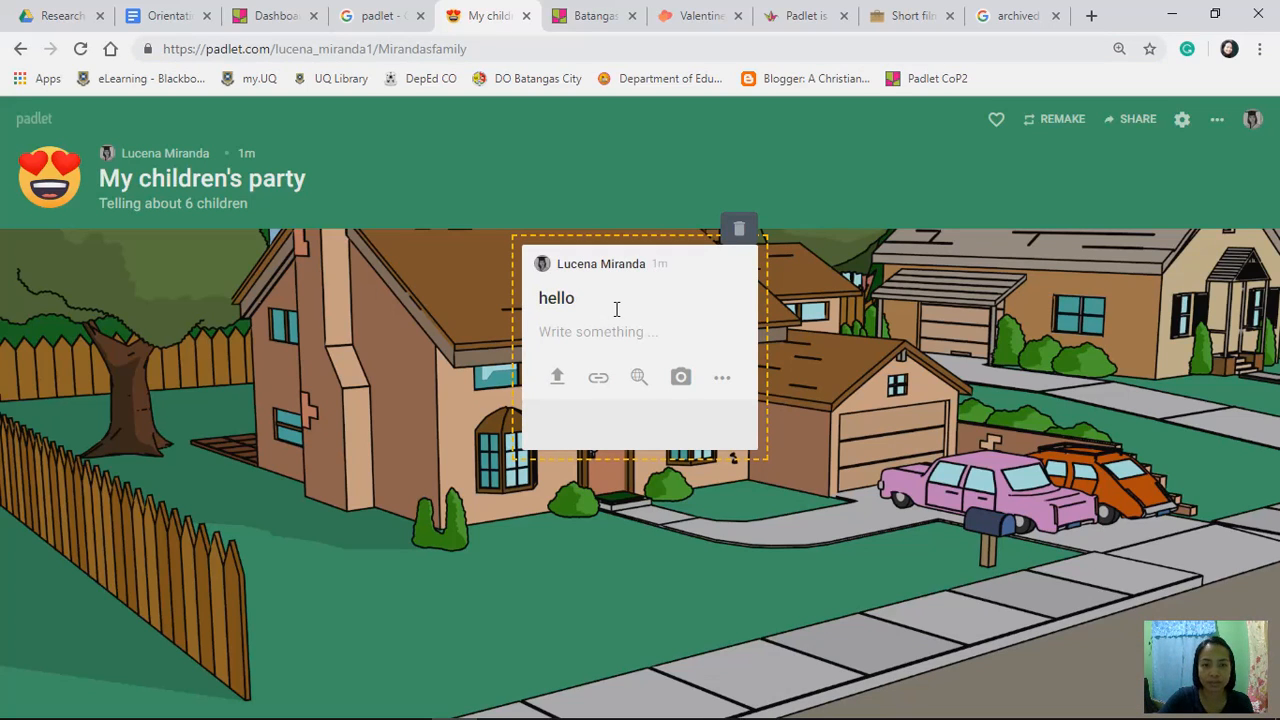
pyautogui.click(631, 332)
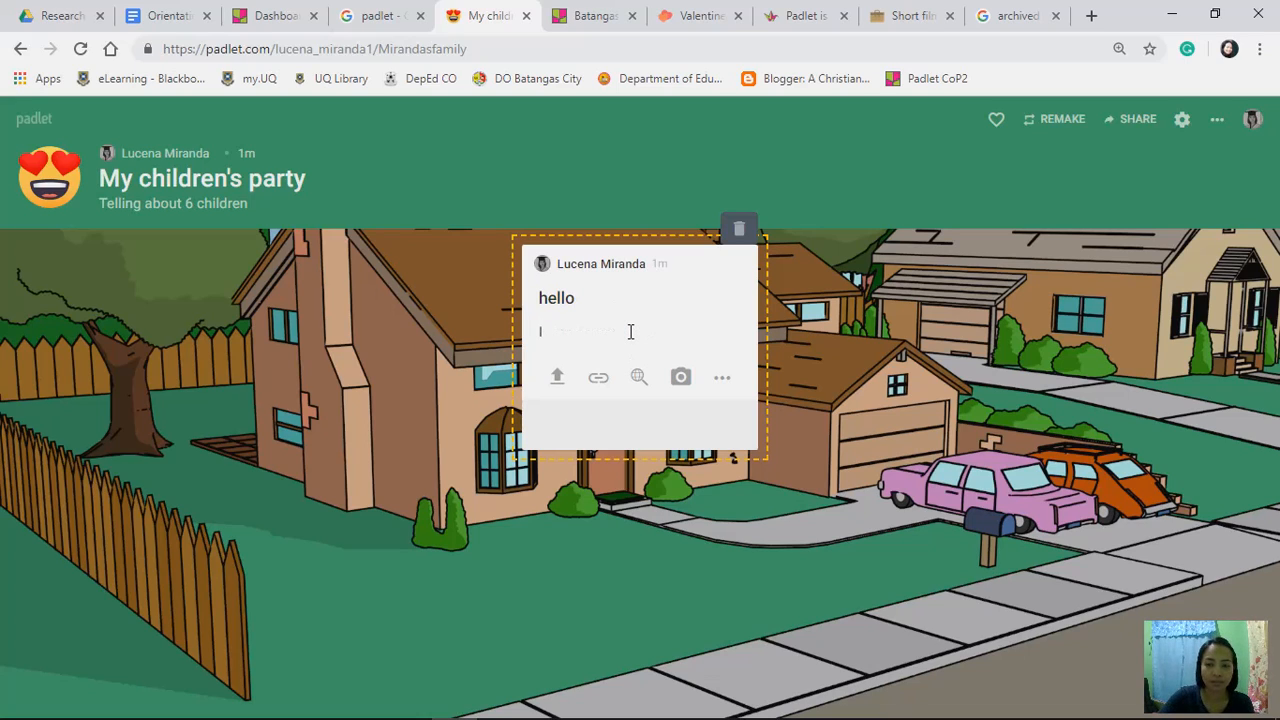
pyautogui.write('We ')
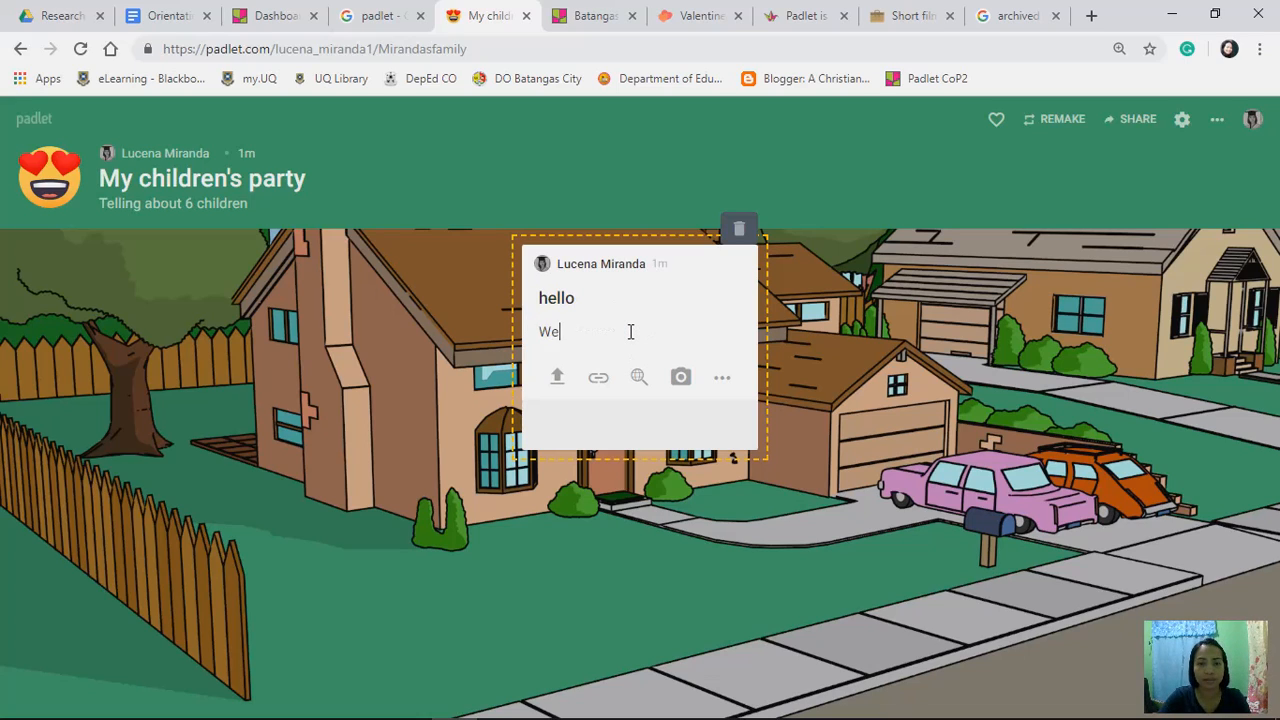
pyautogui.write('had br')
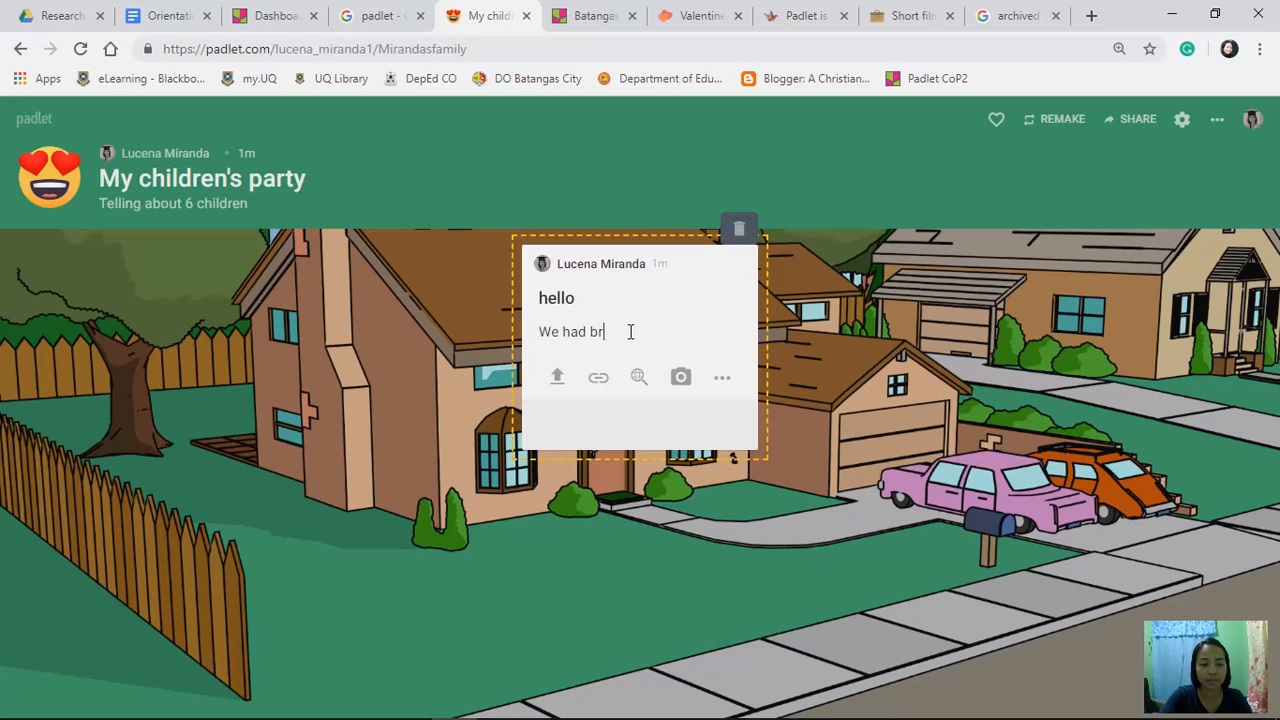
pyautogui.write('eakfas')
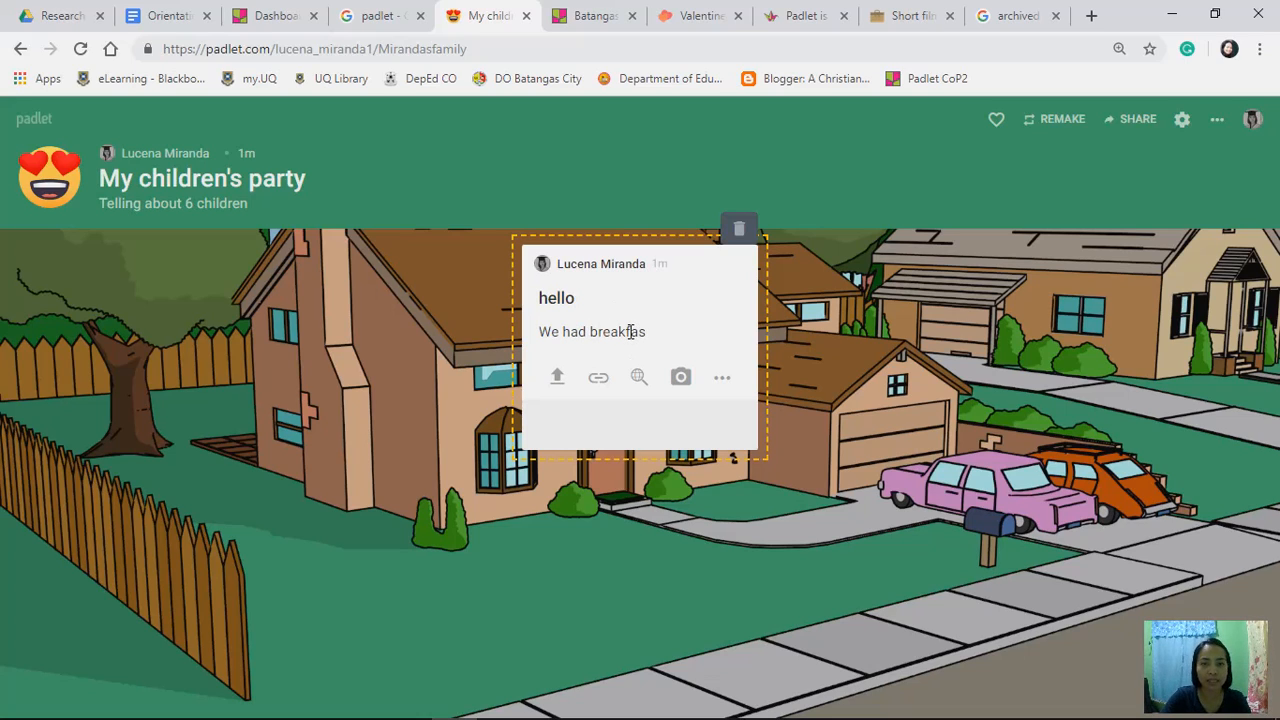
pyautogui.write('t out')
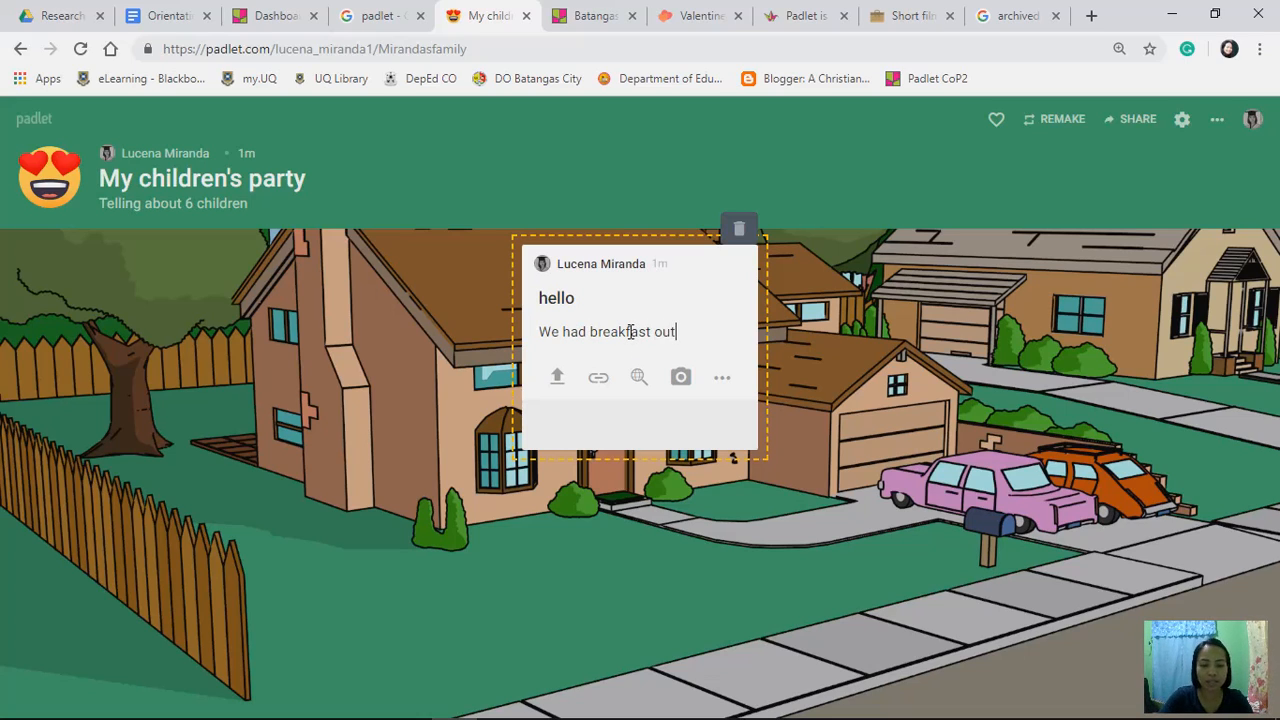
pyautogui.write('side')
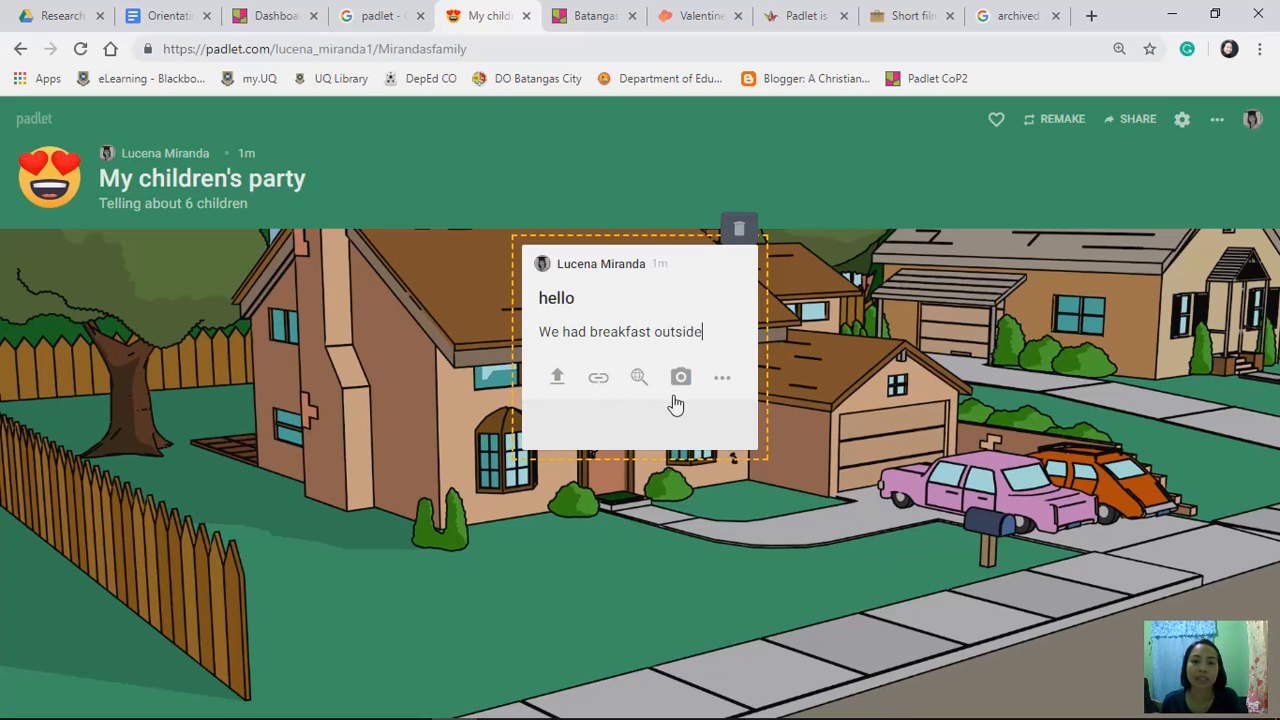
# Step: Start attaching a link to the post, then switch to Google Drive and open the Photos folder inside UQ Journey
pyautogui.click(599, 380)
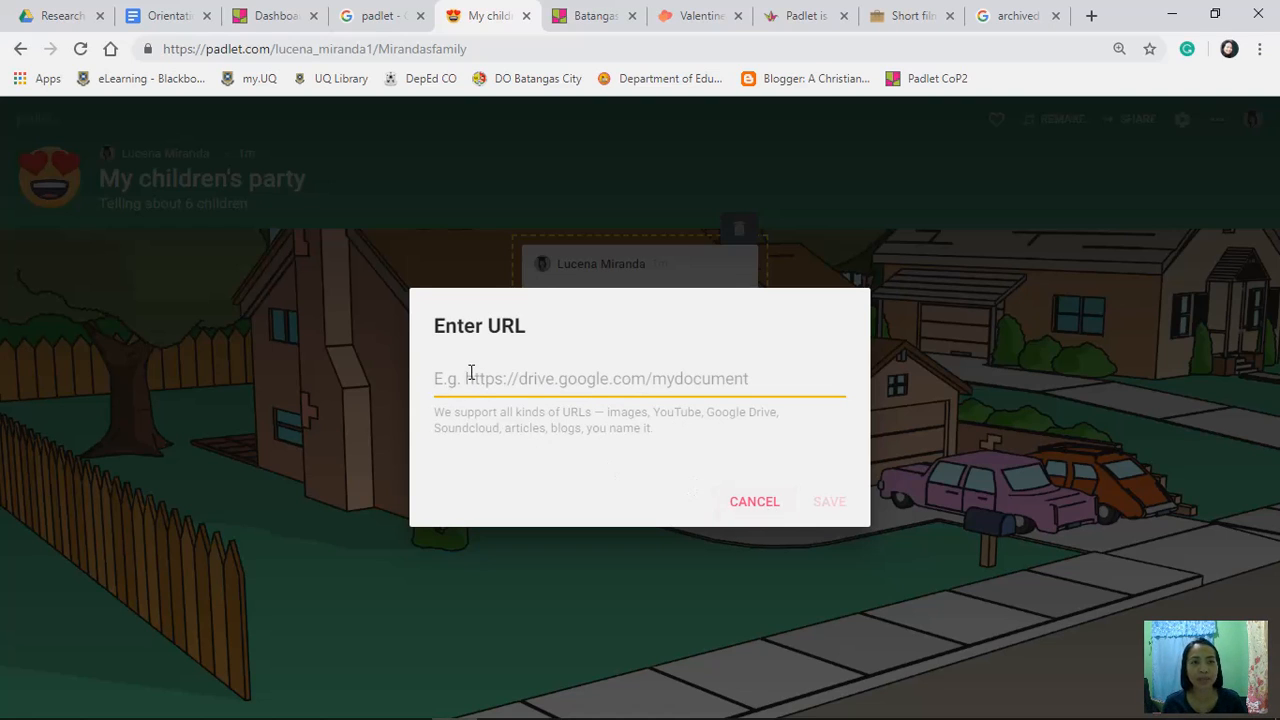
pyautogui.click(37, 17)
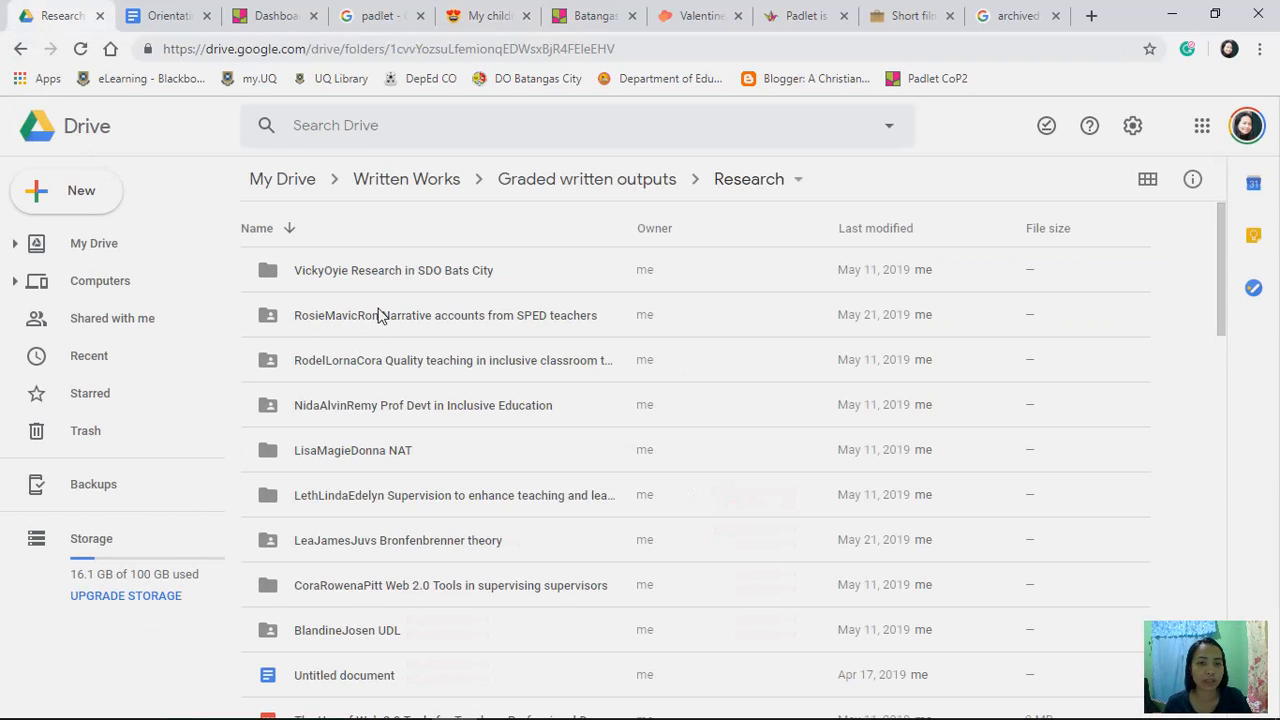
pyautogui.click(99, 248)
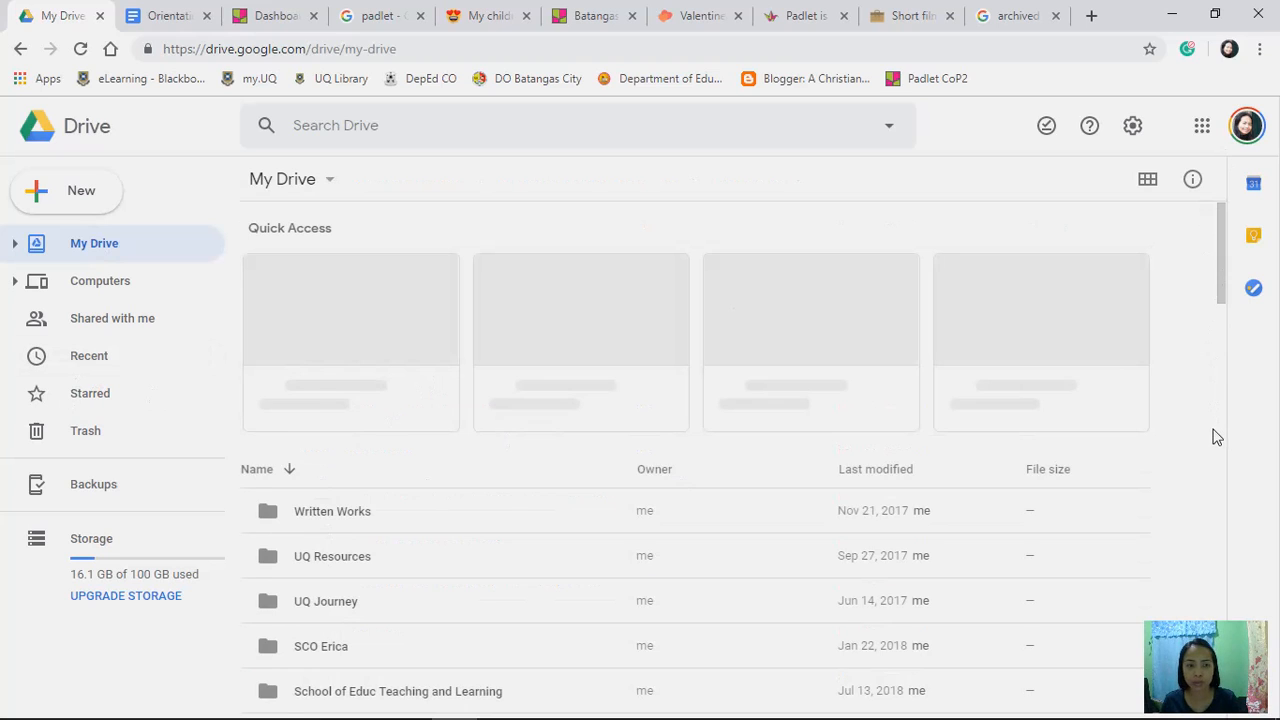
pyautogui.scroll(-8, 1212, 430)
pyautogui.scroll(7, 365, 470)
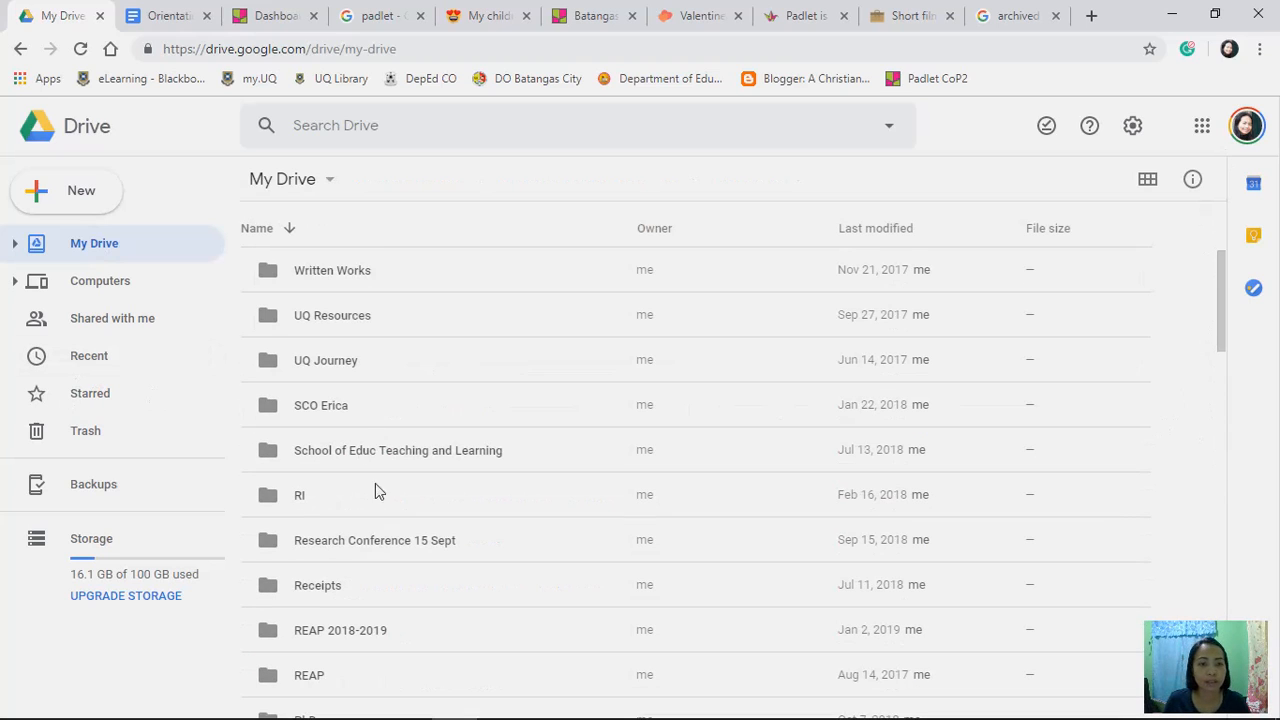
pyautogui.doubleClick(338, 362)
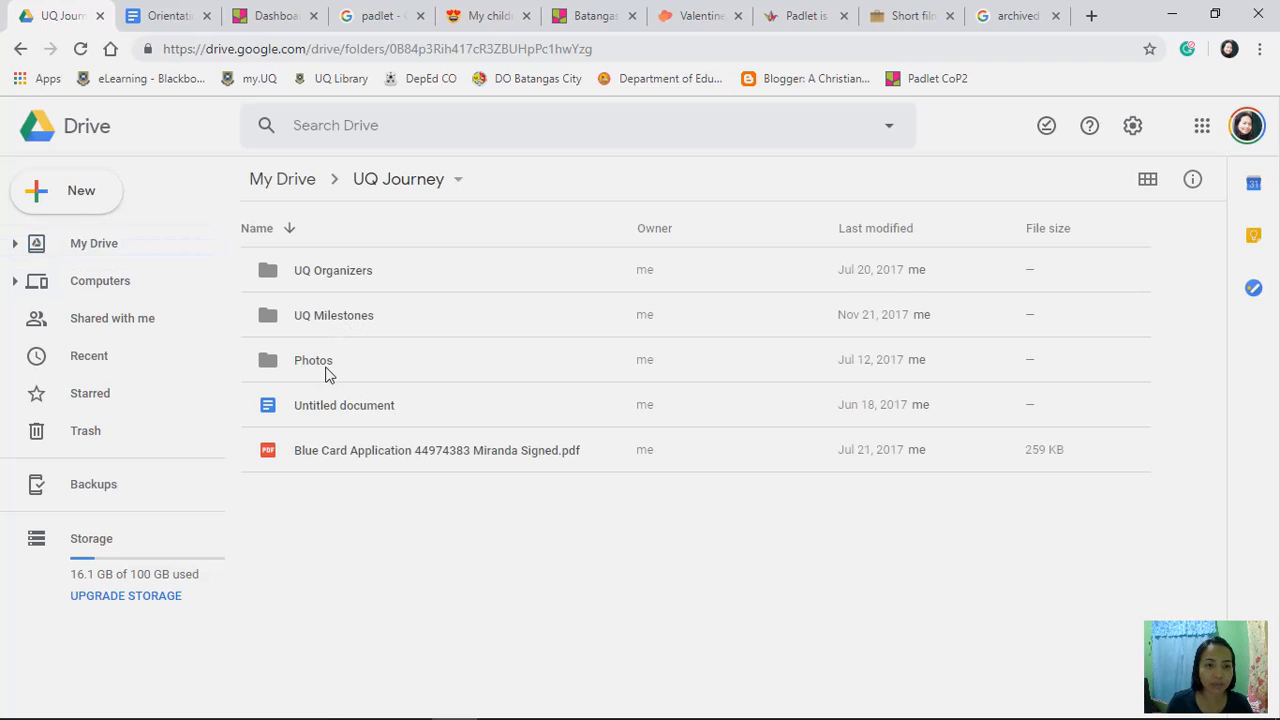
pyautogui.click(326, 370)
pyautogui.doubleClick(326, 371)
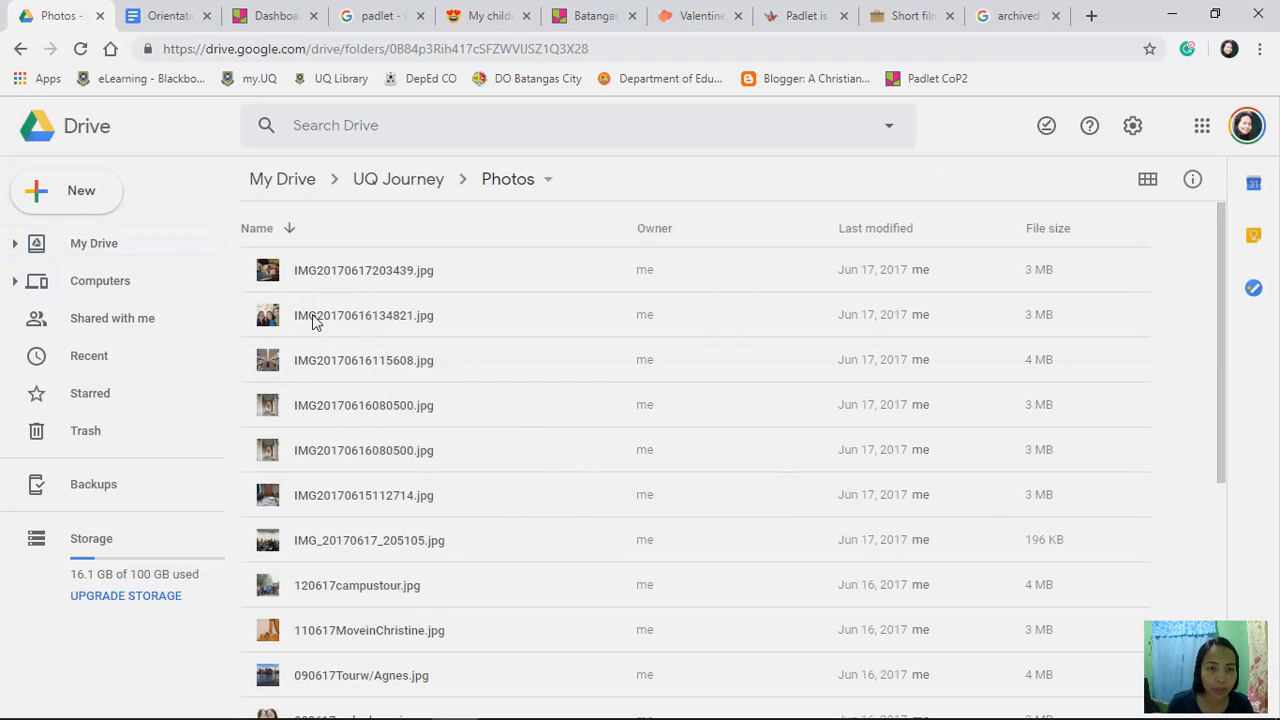
# Step: Get a shareable link for the photo IMG20170616134821.jpg and switch to the Padlet dashboard
pyautogui.rightClick(312, 314)
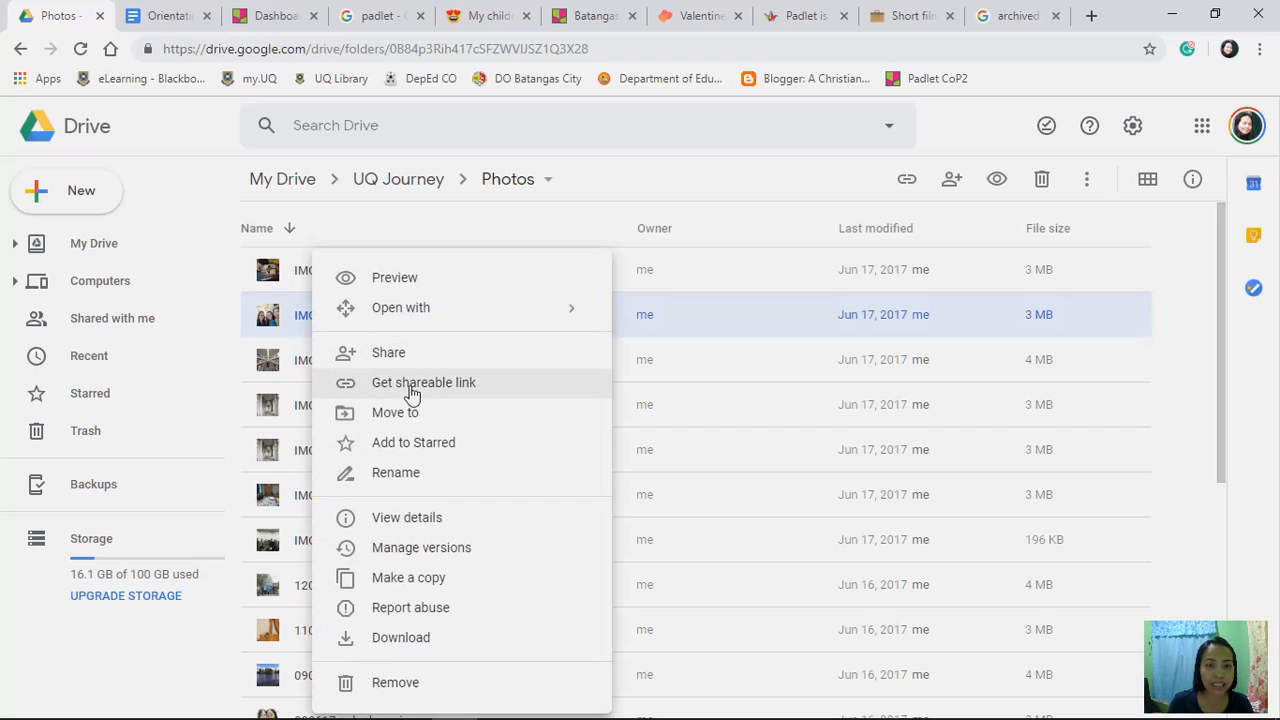
pyautogui.click(298, 328)
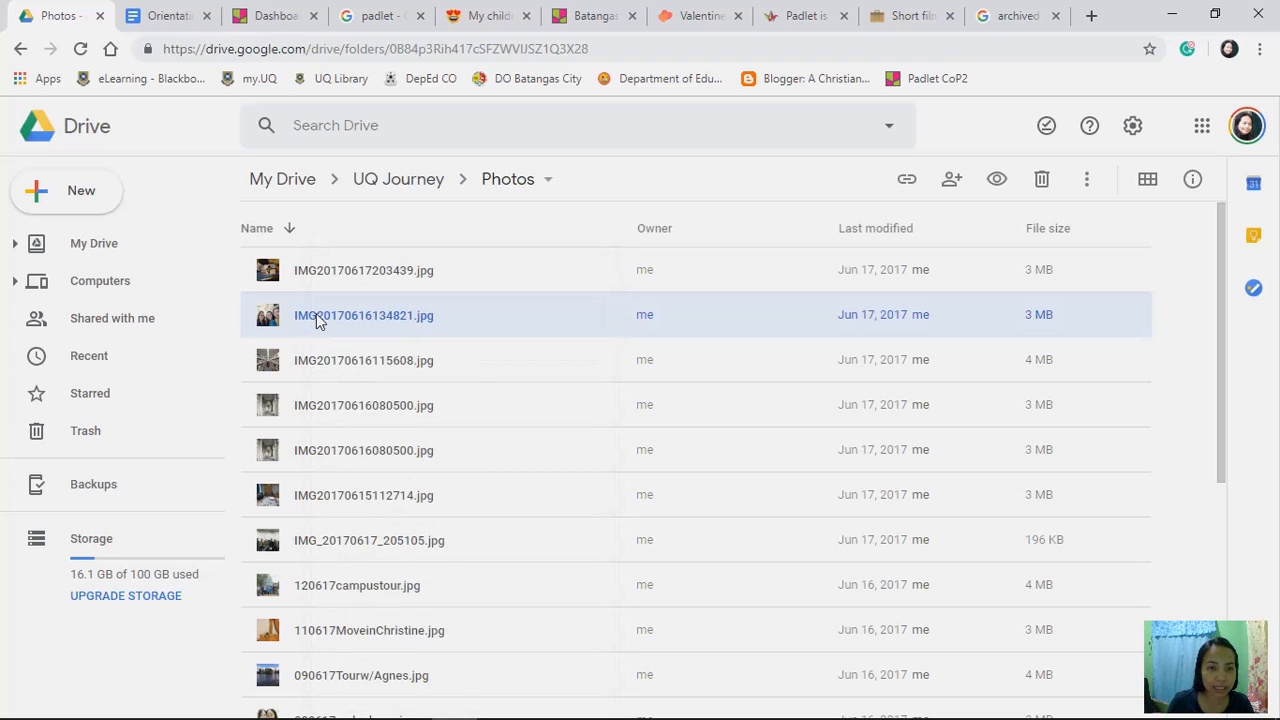
pyautogui.rightClick(316, 318)
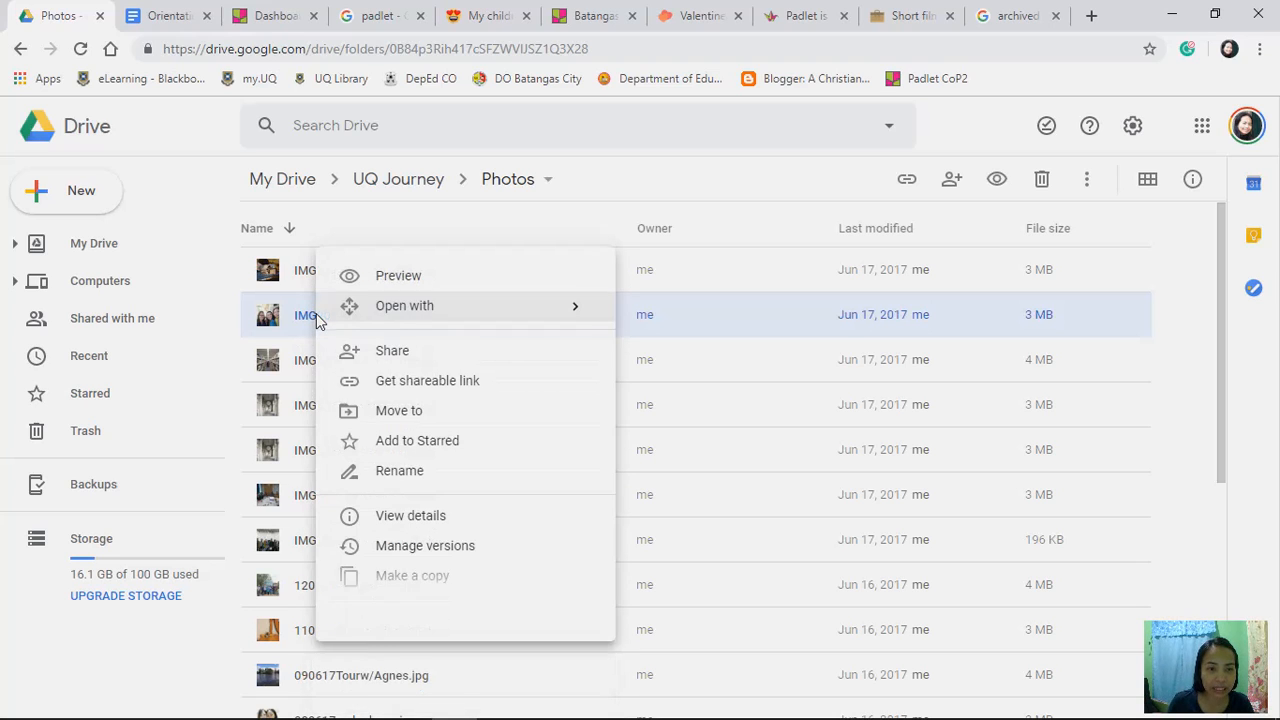
pyautogui.click(397, 388)
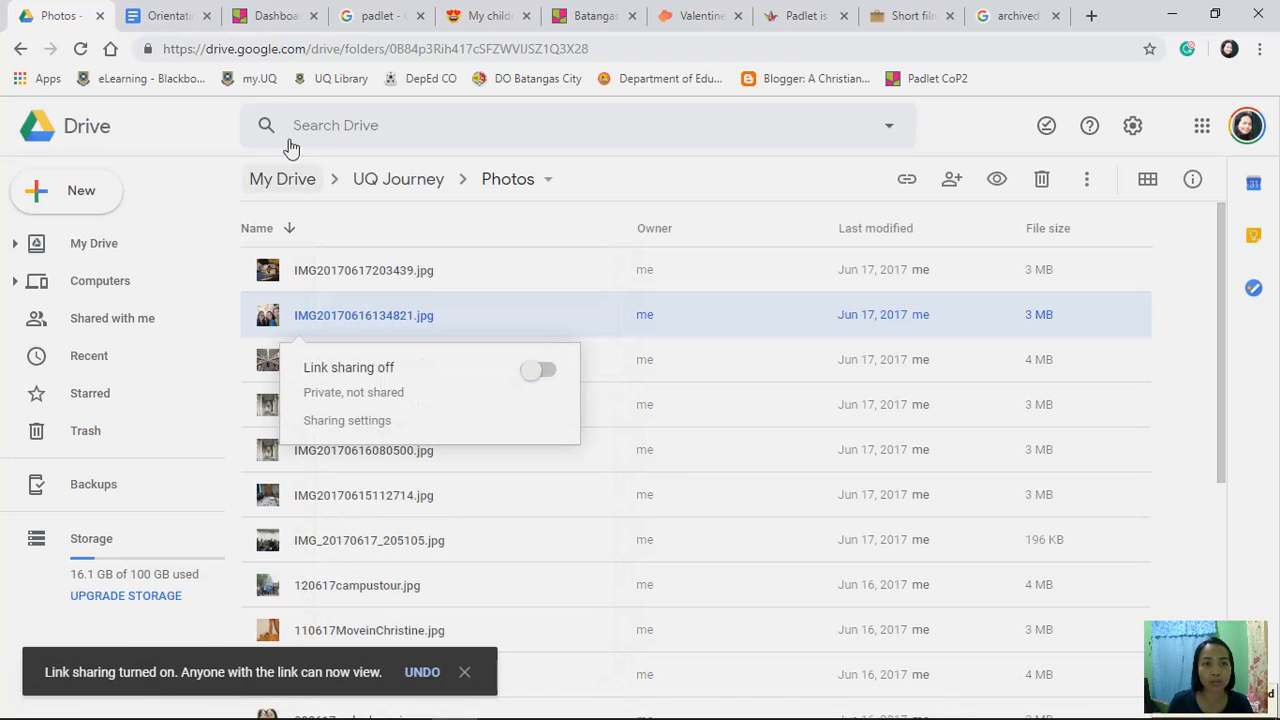
pyautogui.click(259, 18)
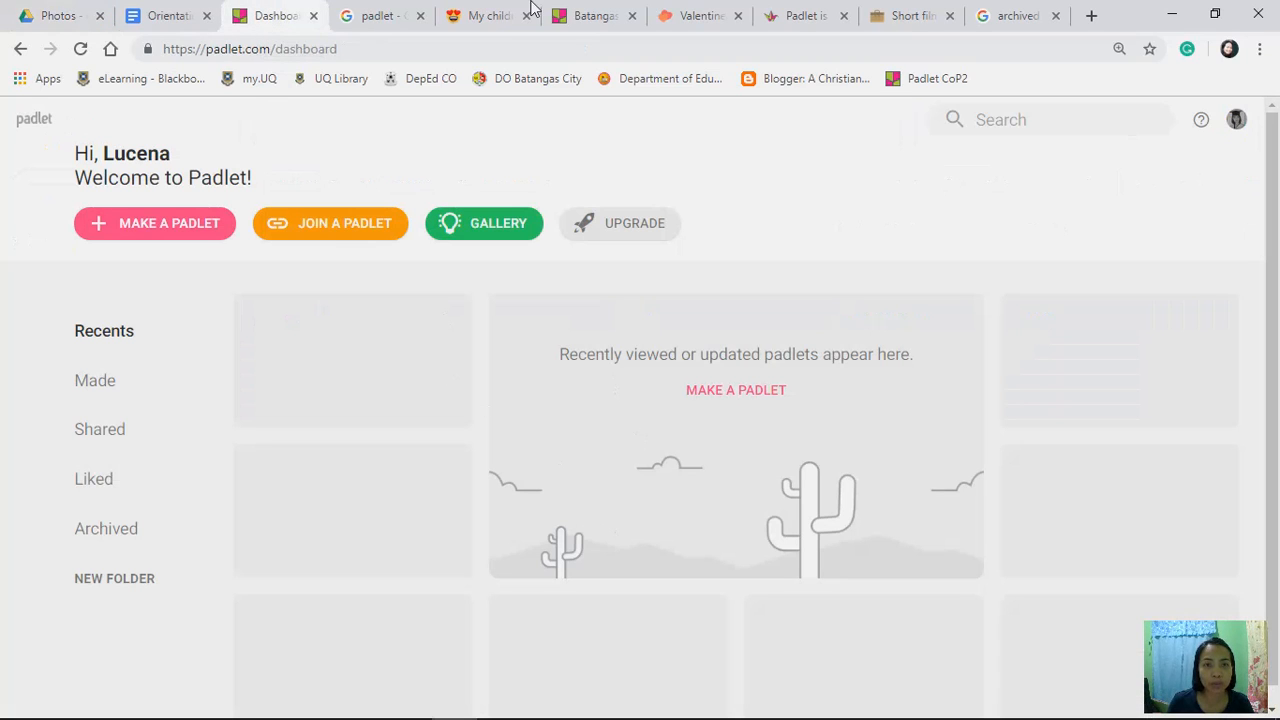
# Step: Attach the copied Google Drive photo link to the "hello" post, and set that post as the padlet's cover
pyautogui.click(474, 18)
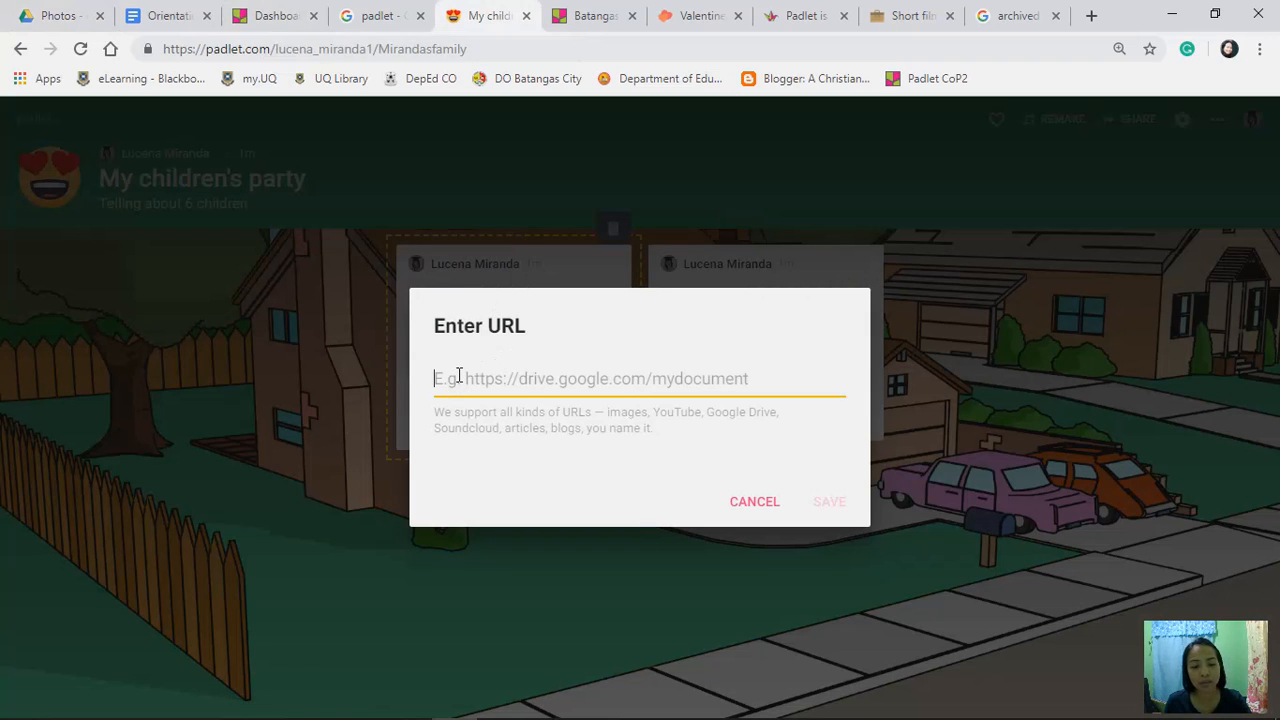
pyautogui.hotkey('ctrl', 'v')
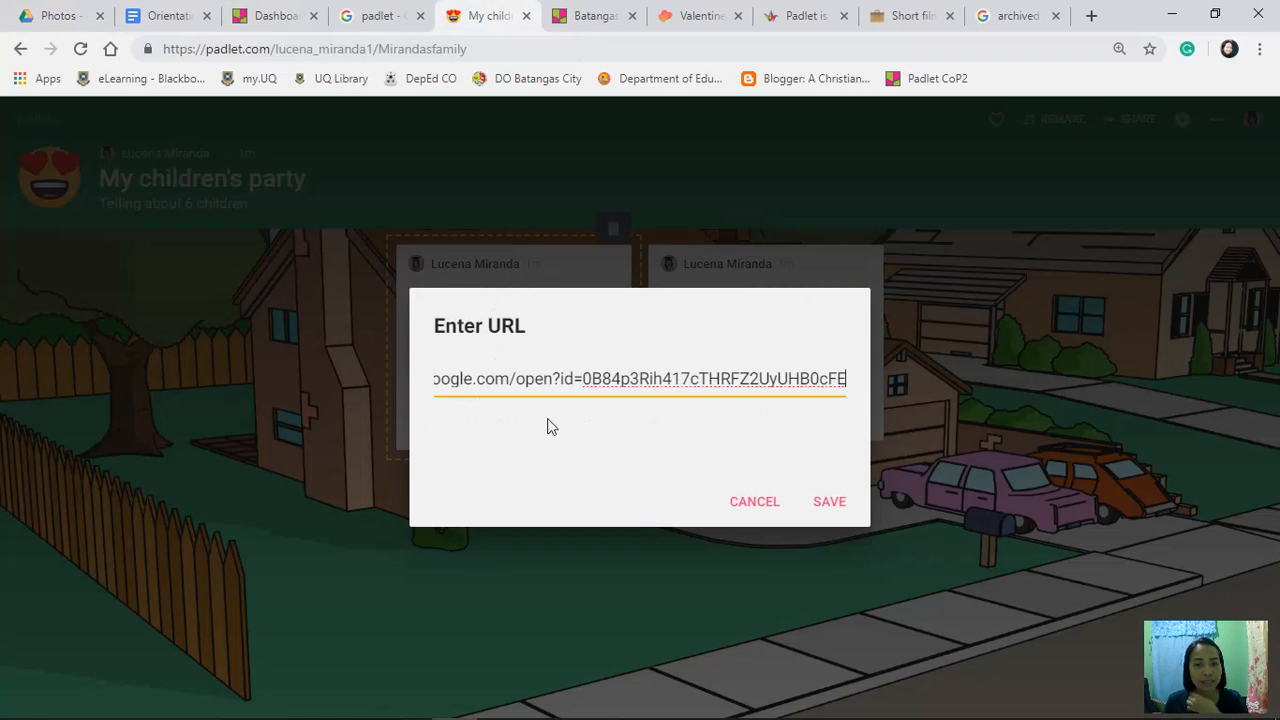
pyautogui.click(833, 510)
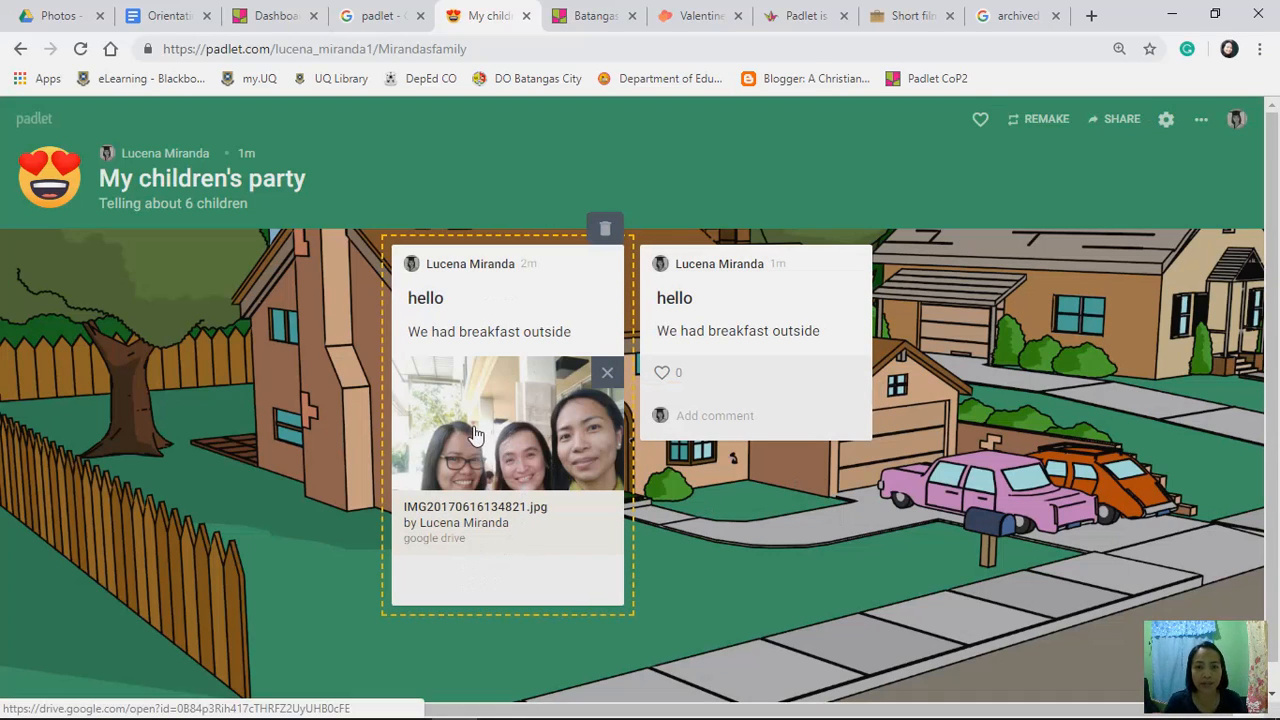
pyautogui.click(713, 560)
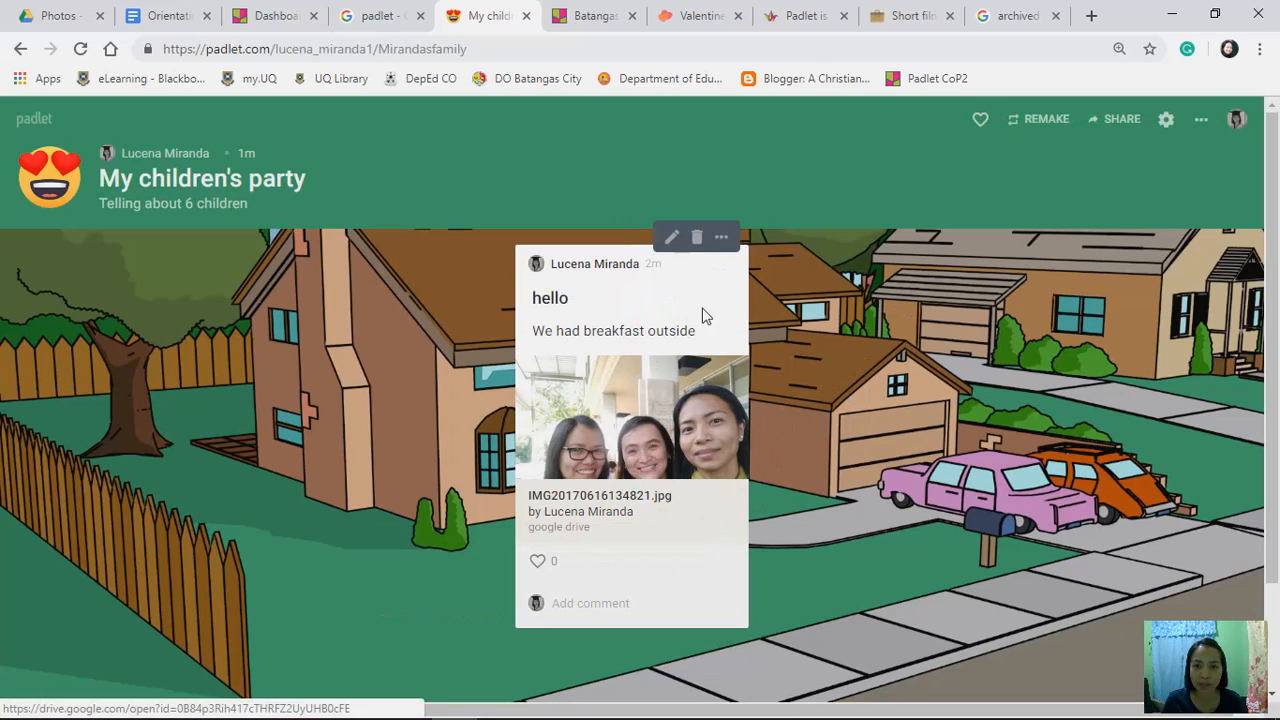
pyautogui.click(721, 248)
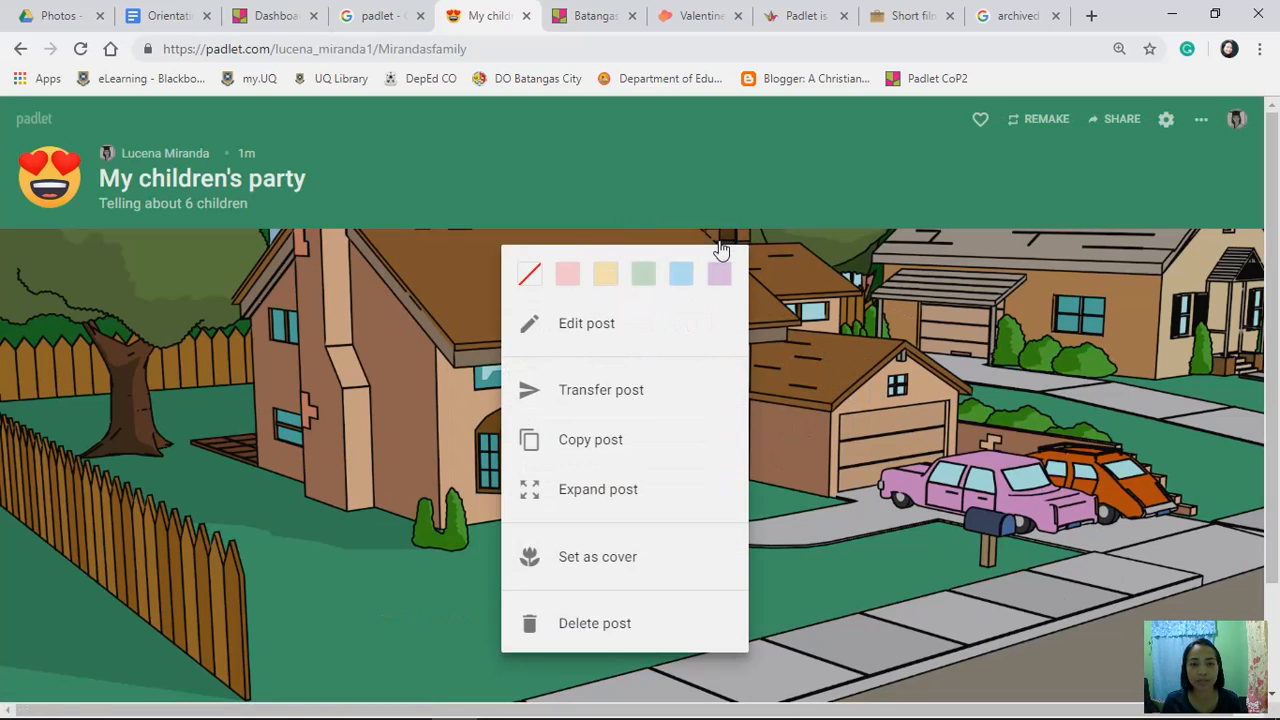
pyautogui.click(597, 560)
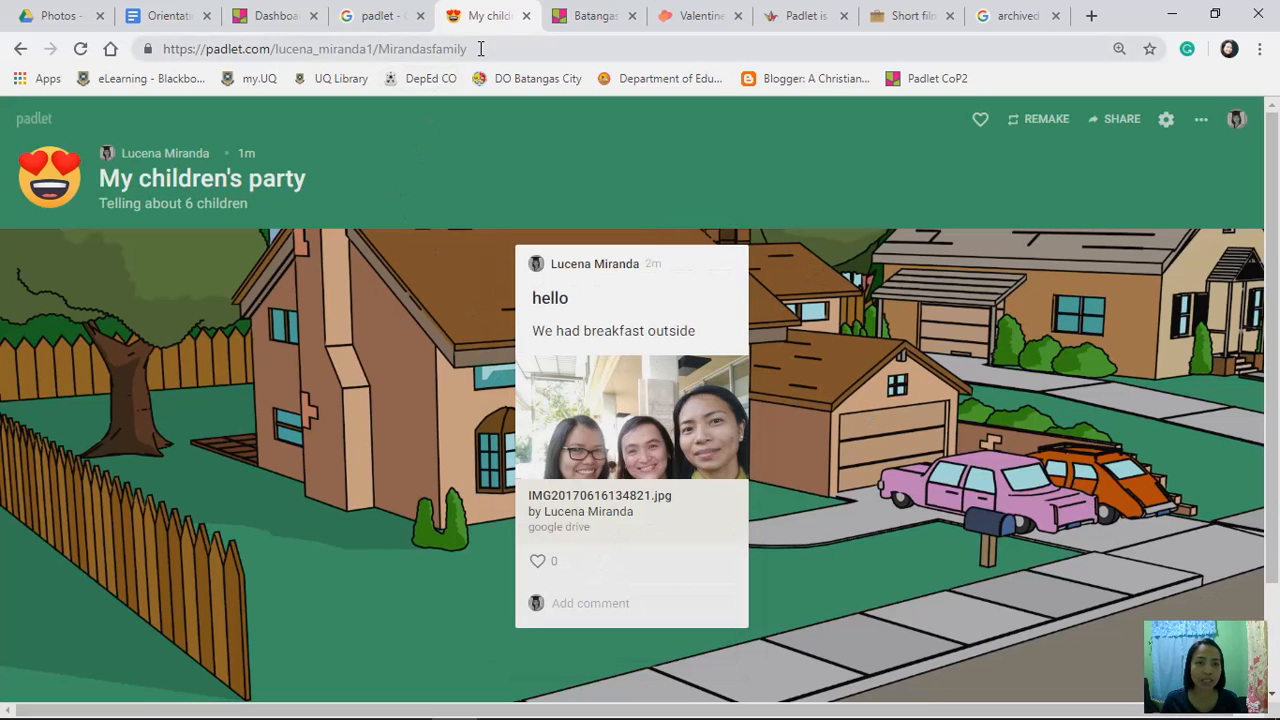
# Step: Copy the padlet's full web address, and switch to Messenger to search for the contact by first name
pyautogui.moveTo(480, 48); pyautogui.dragTo(118, 76)
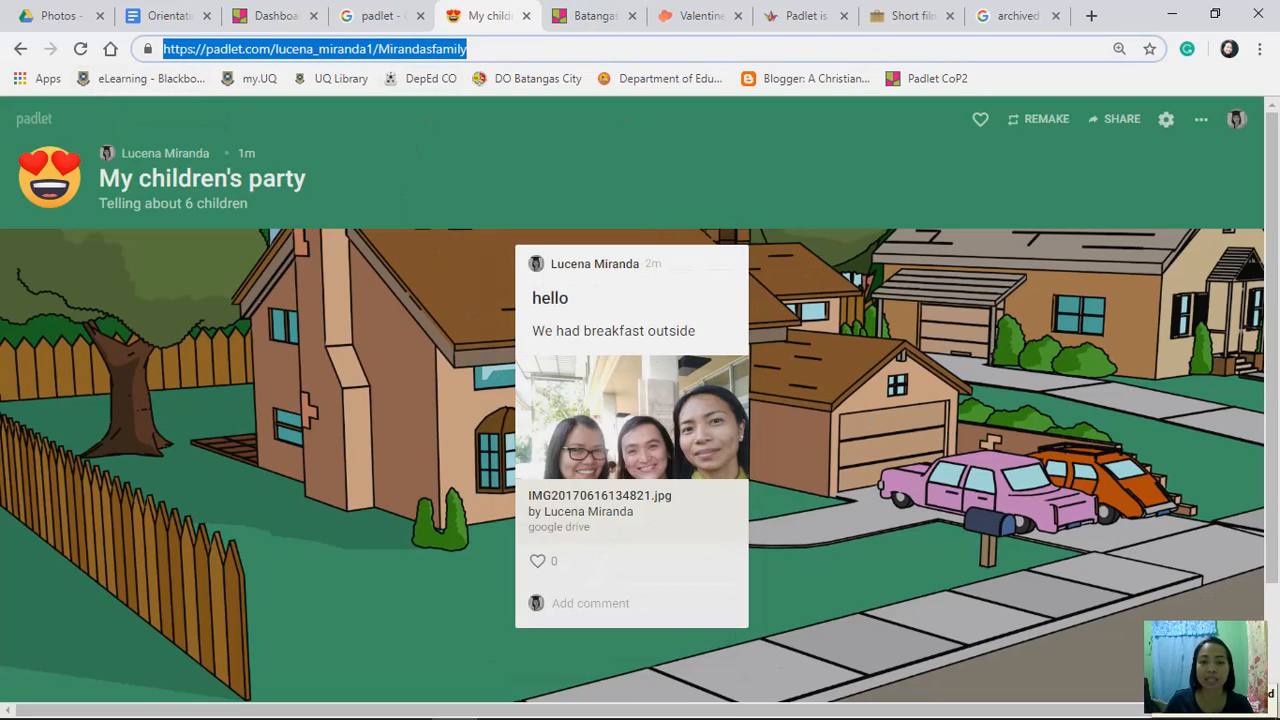
pyautogui.click(632, 704)
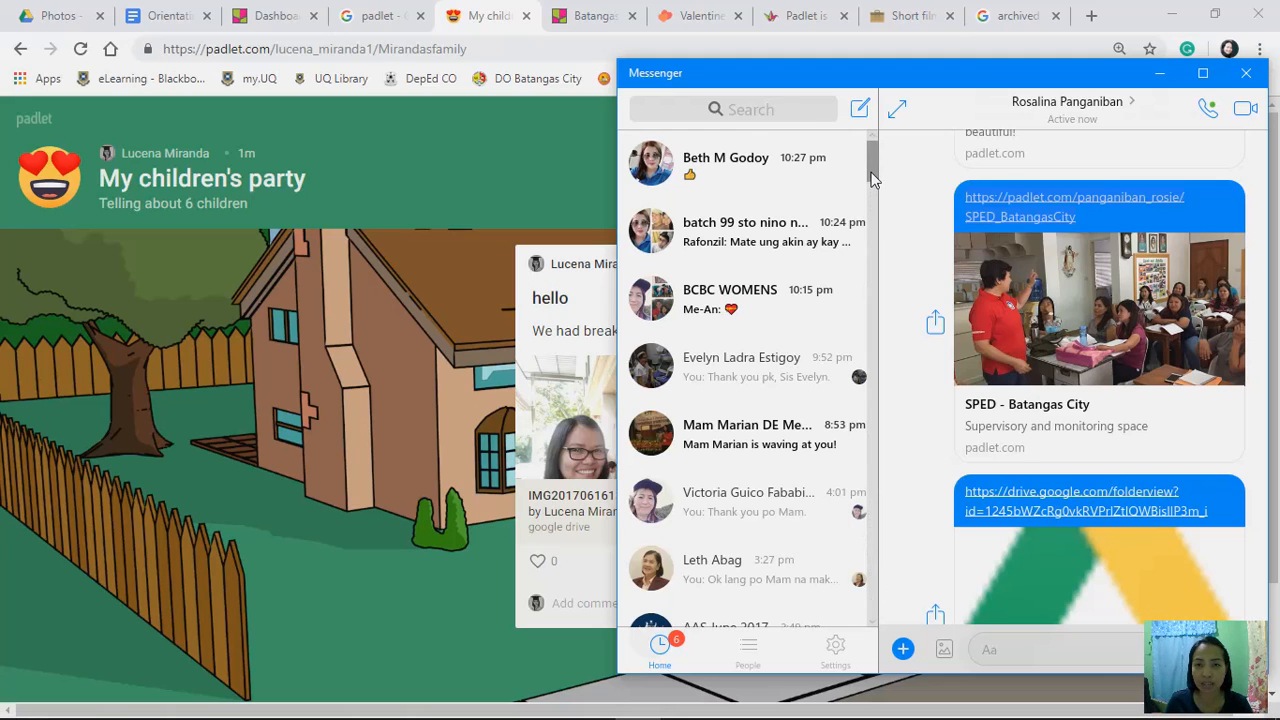
pyautogui.moveTo(871, 173)
pyautogui.mouseDown()
pyautogui.moveTo(871, 184)
pyautogui.moveTo(869, 155)
pyautogui.mouseUp()
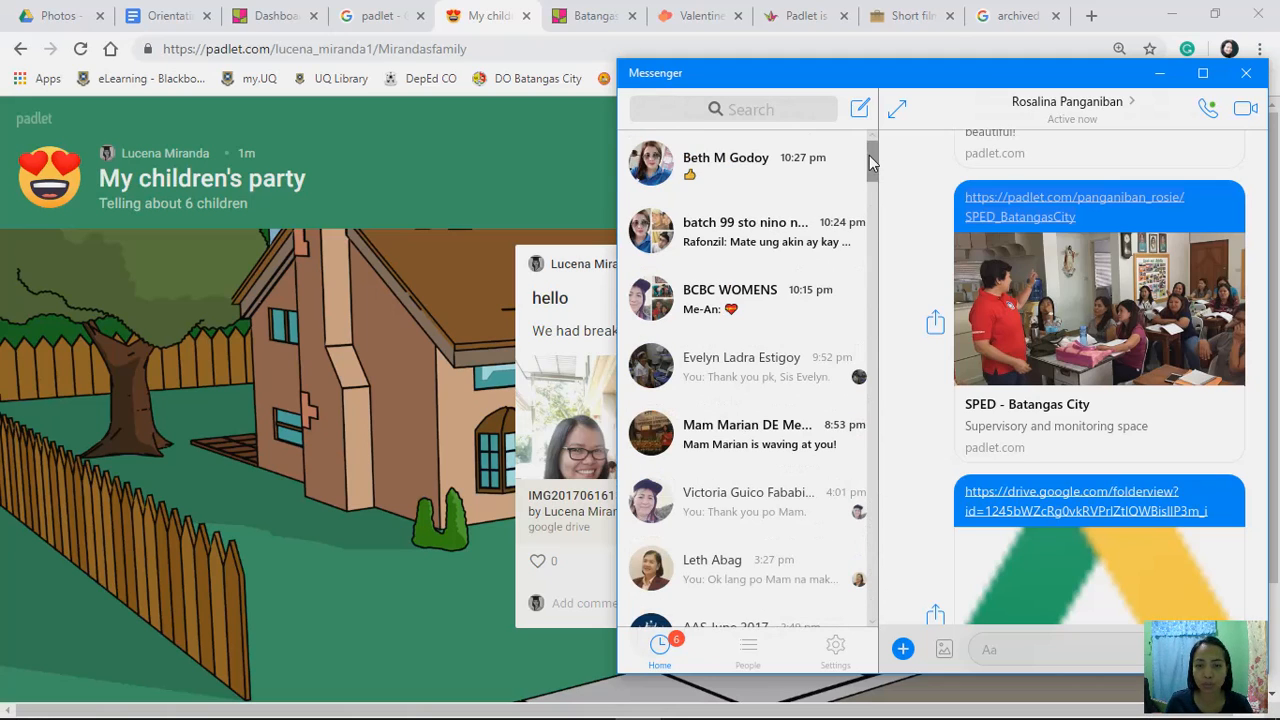
pyautogui.click(740, 109)
pyautogui.write('Je')
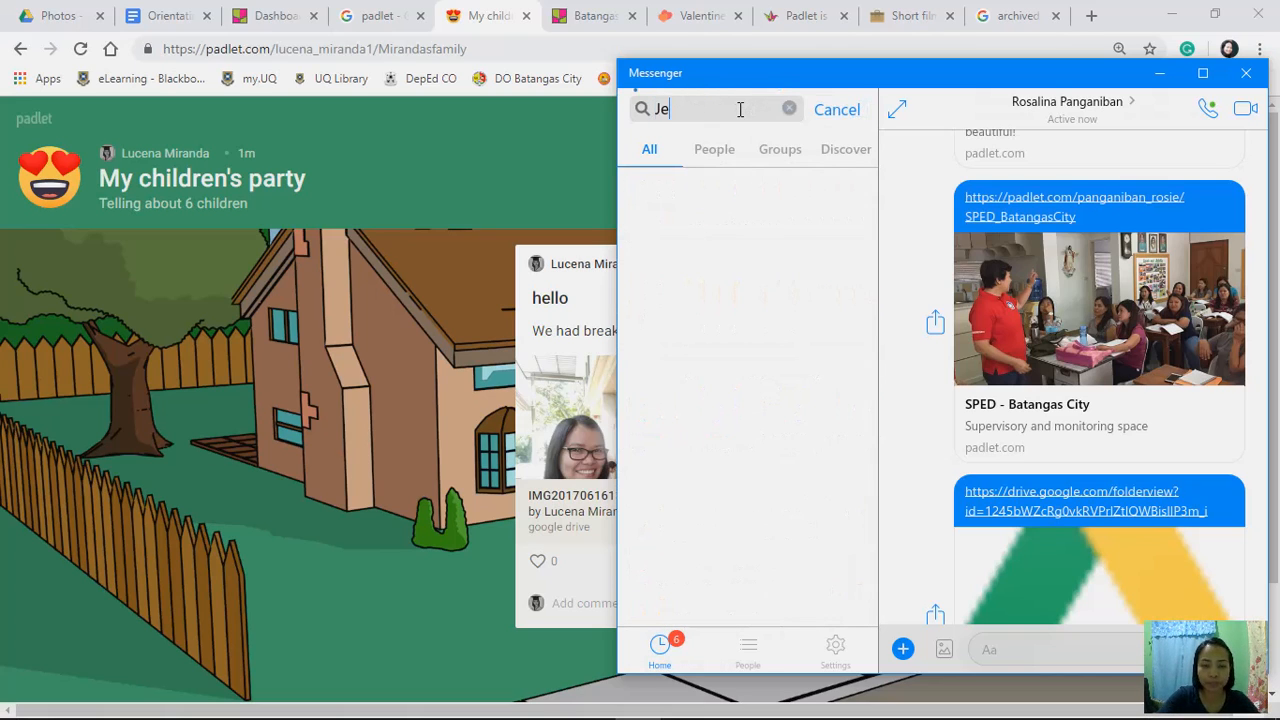
pyautogui.write('poy')
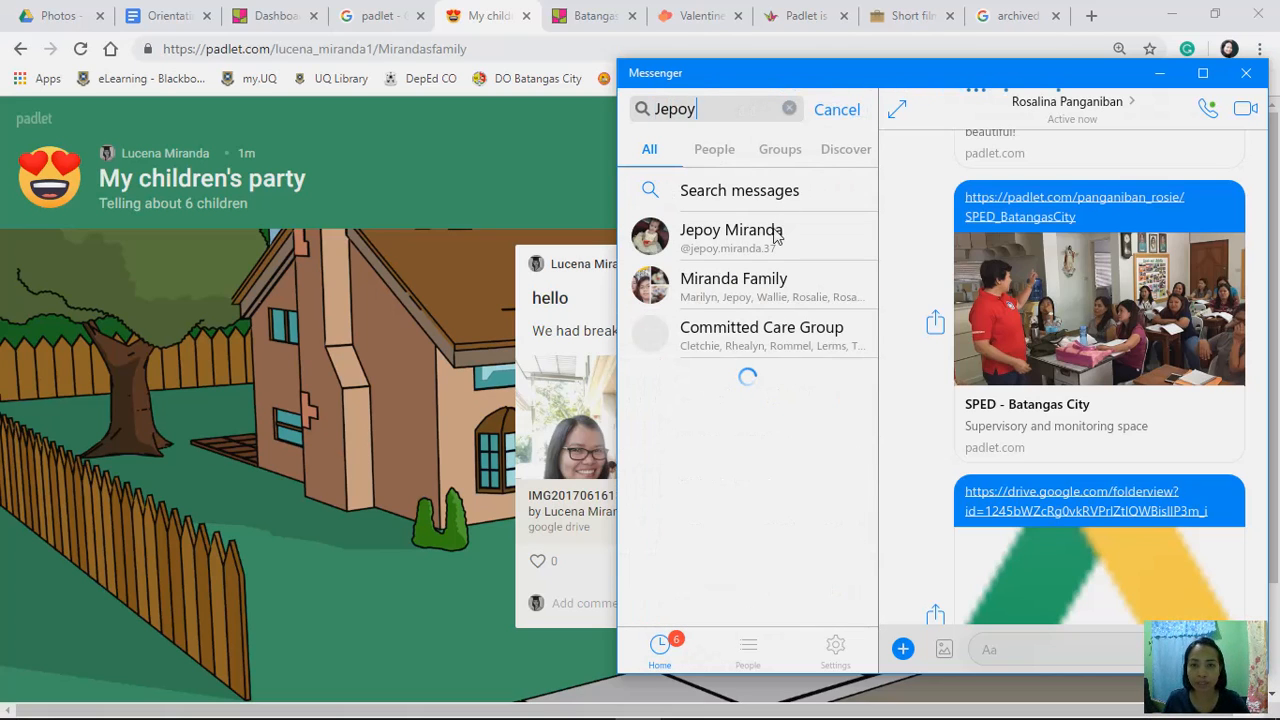
# Step: Send the copied padlet address to the contact in the Messenger conversation
pyautogui.click(991, 648)
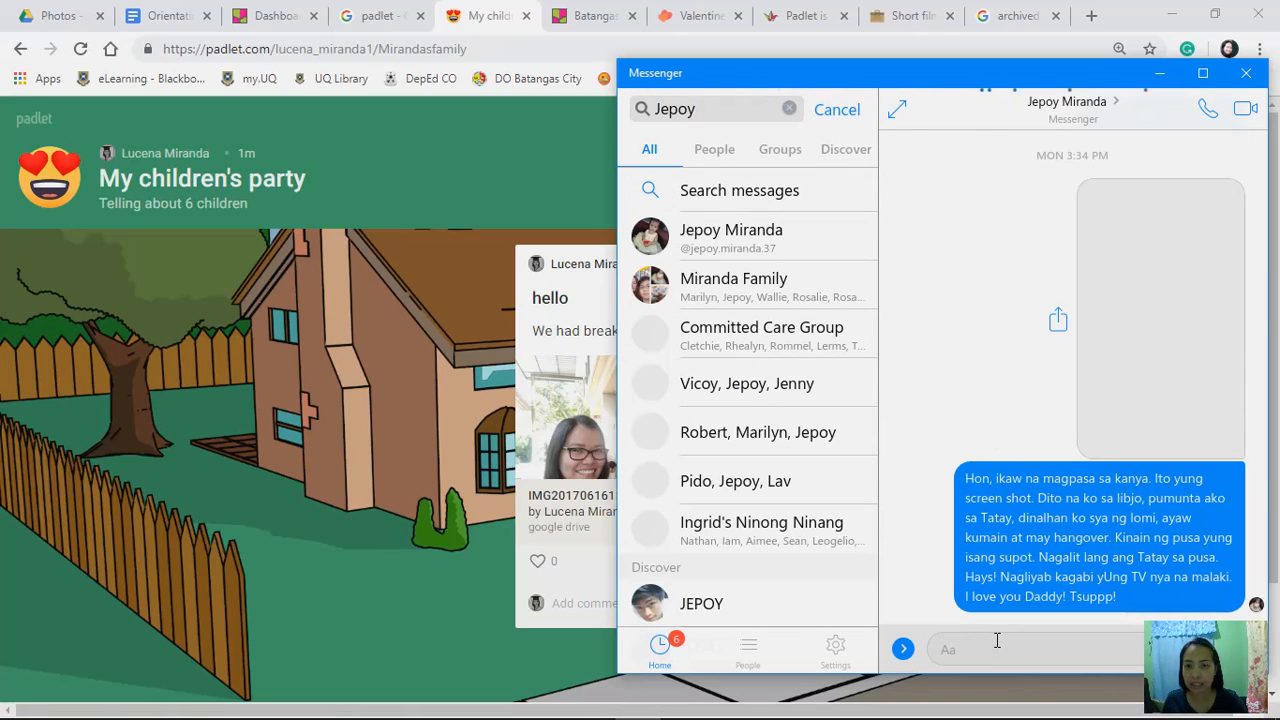
pyautogui.hotkey('ctrl', 'v')
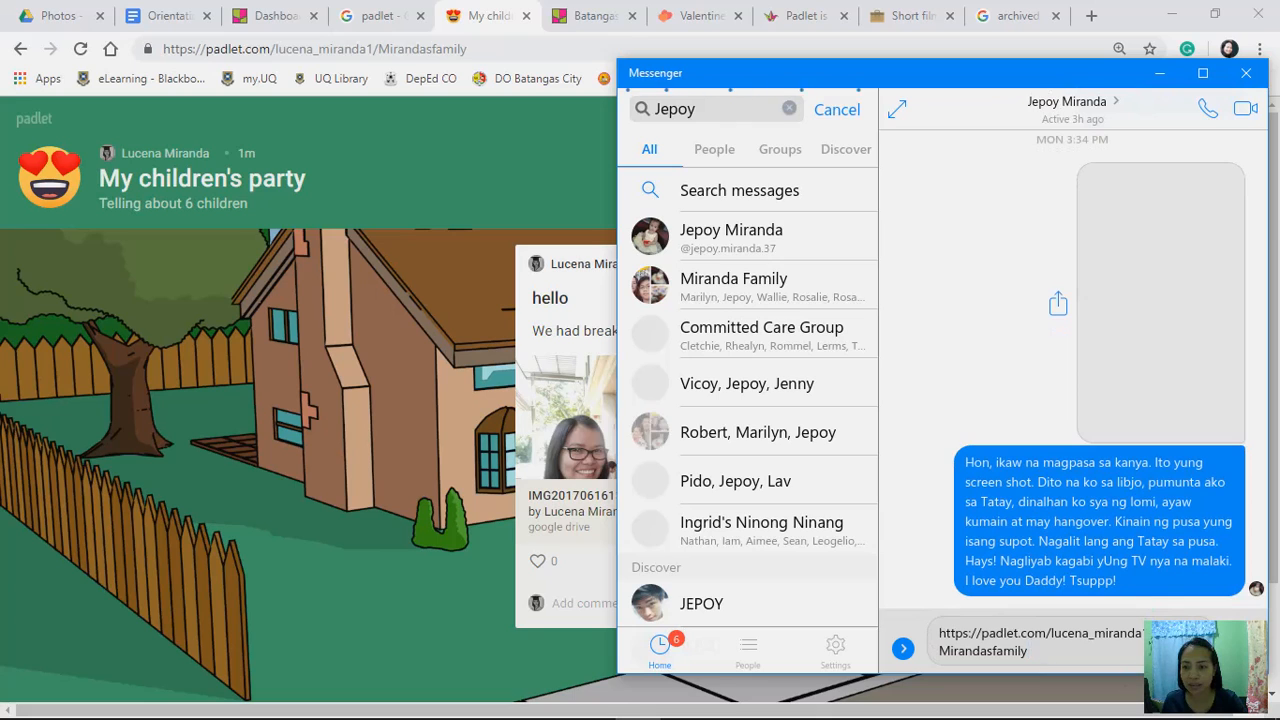
pyautogui.press('Return')
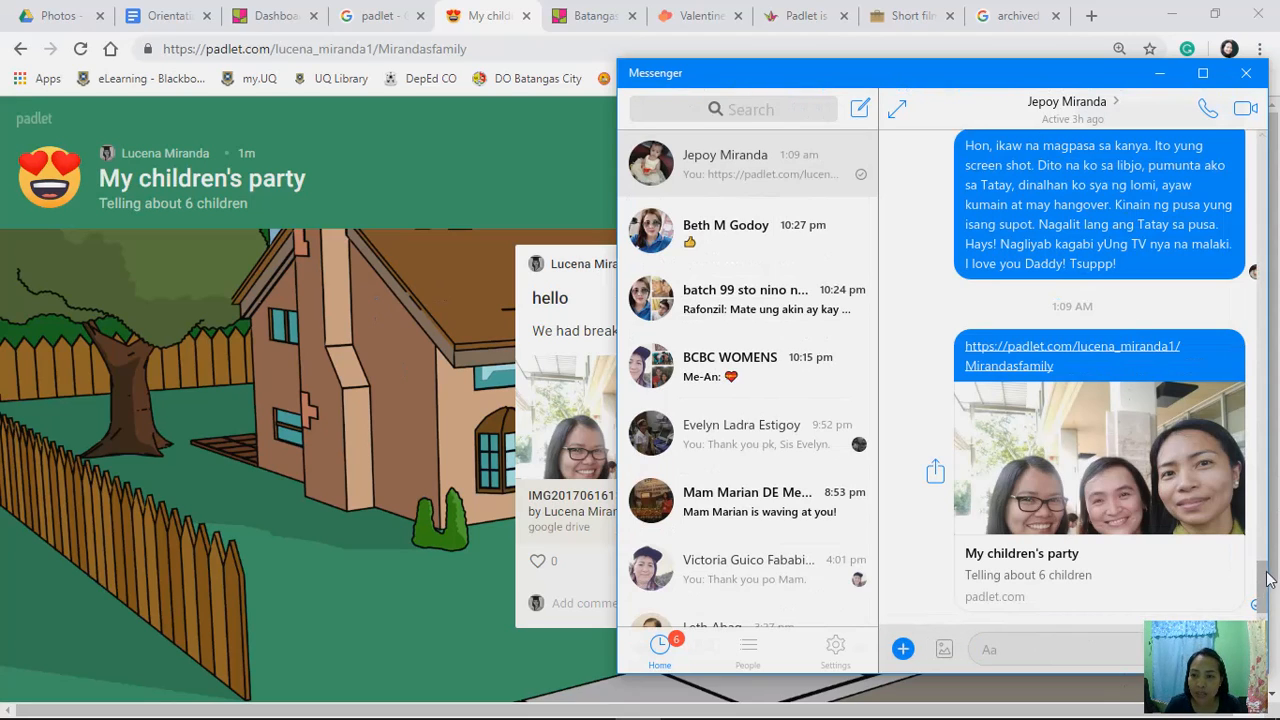
pyautogui.moveTo(1264, 598); pyautogui.dragTo(1268, 673)
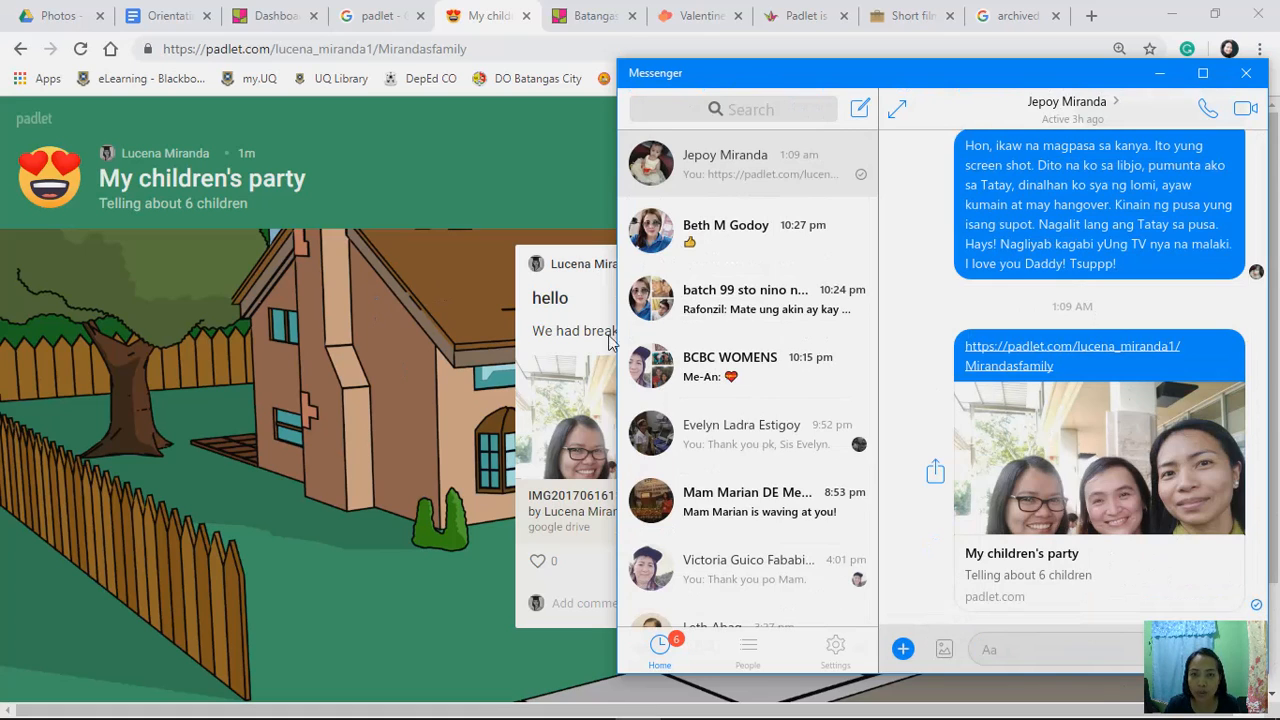
# Step: Open the sent padlet link from the Messenger conversation, close the extra browser tab, and return to the original padlet
pyautogui.click(474, 140)
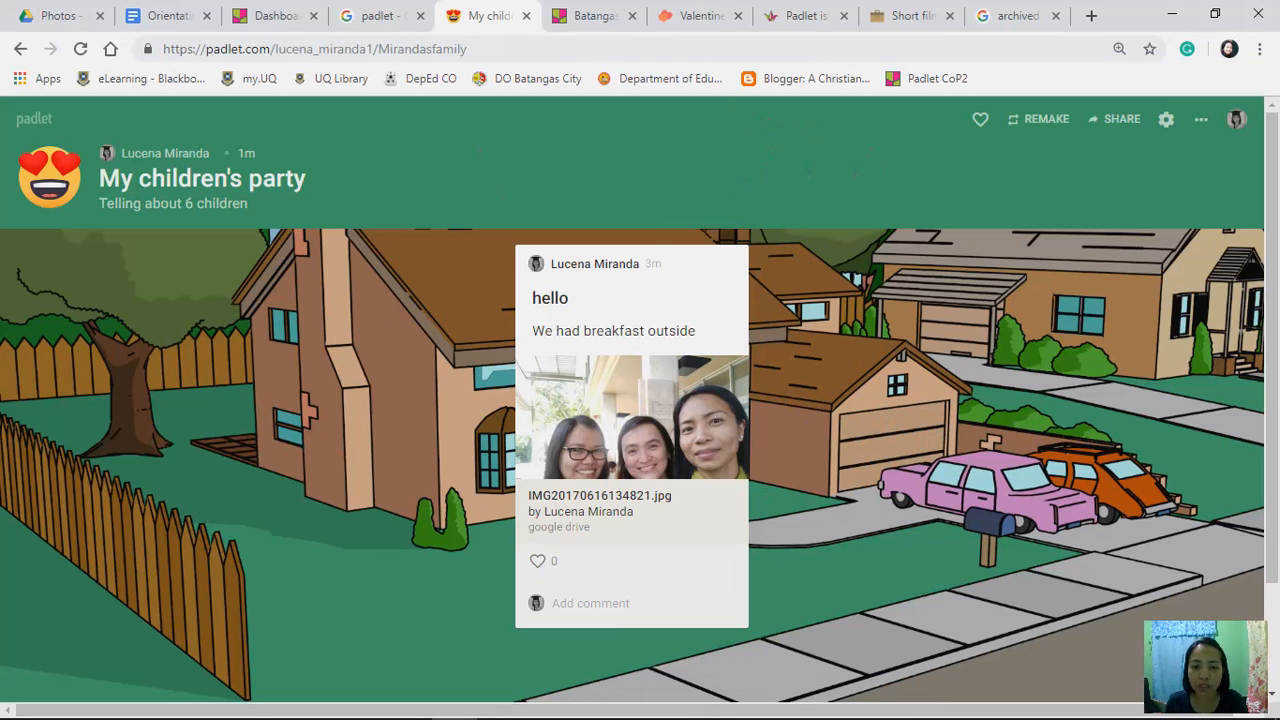
pyautogui.click(638, 712)
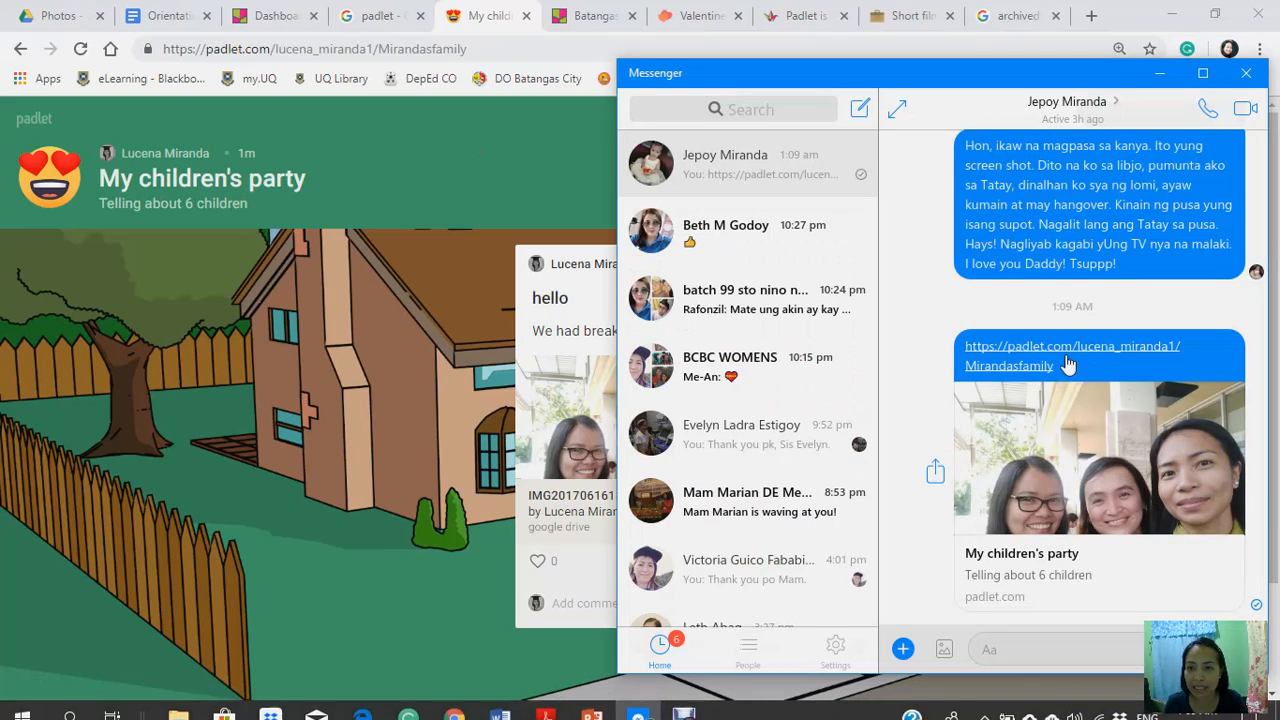
pyautogui.moveTo(1060, 370); pyautogui.dragTo(966, 340)
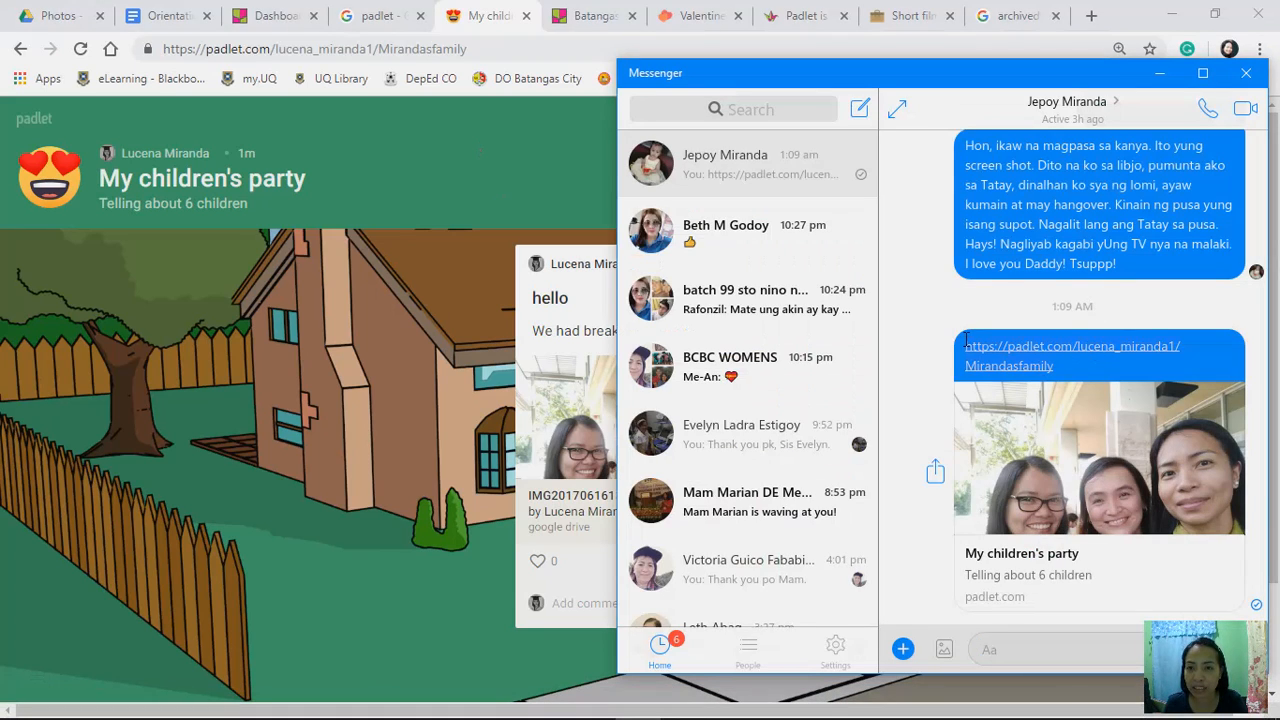
pyautogui.click(340, 377)
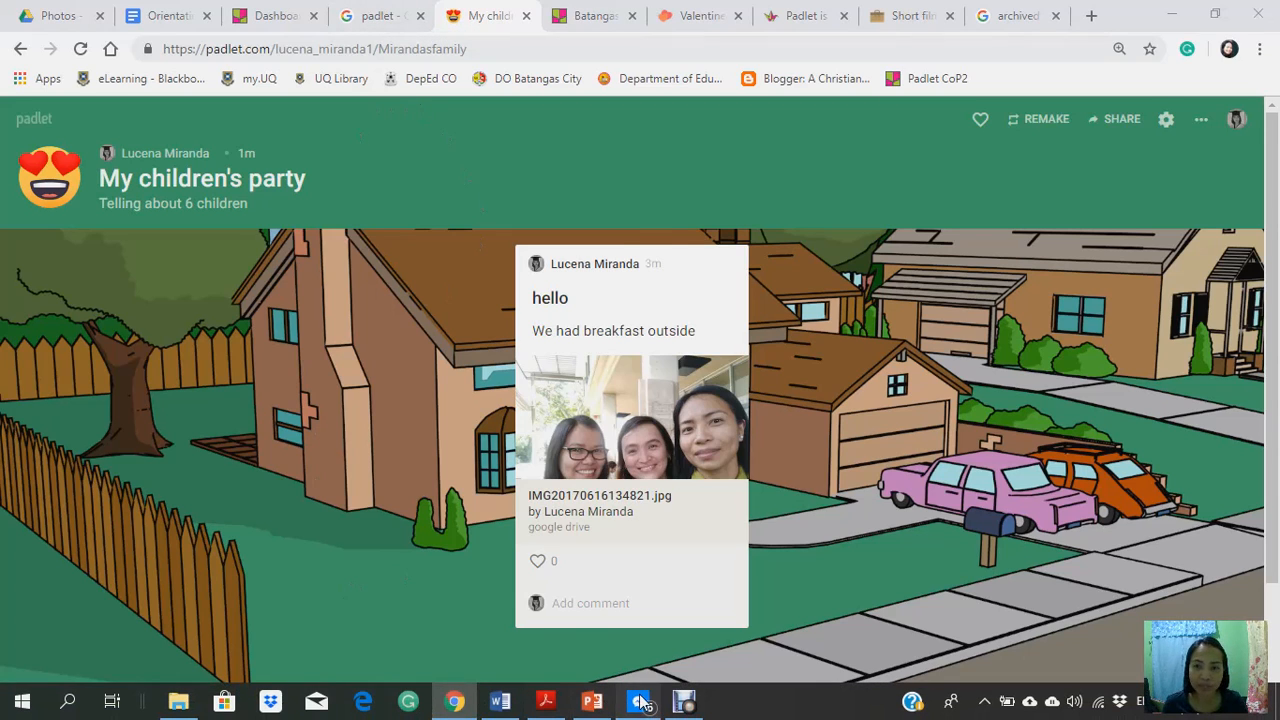
pyautogui.click(638, 708)
pyautogui.click(1081, 346)
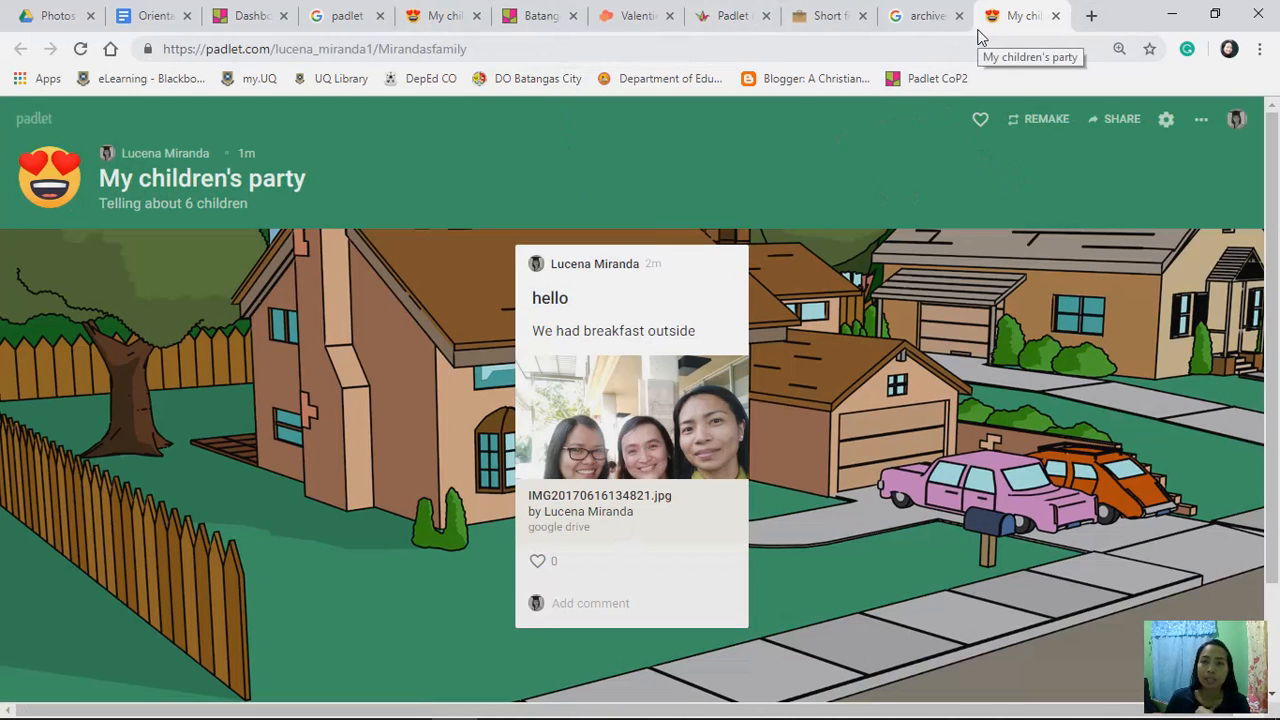
pyautogui.click(1055, 16)
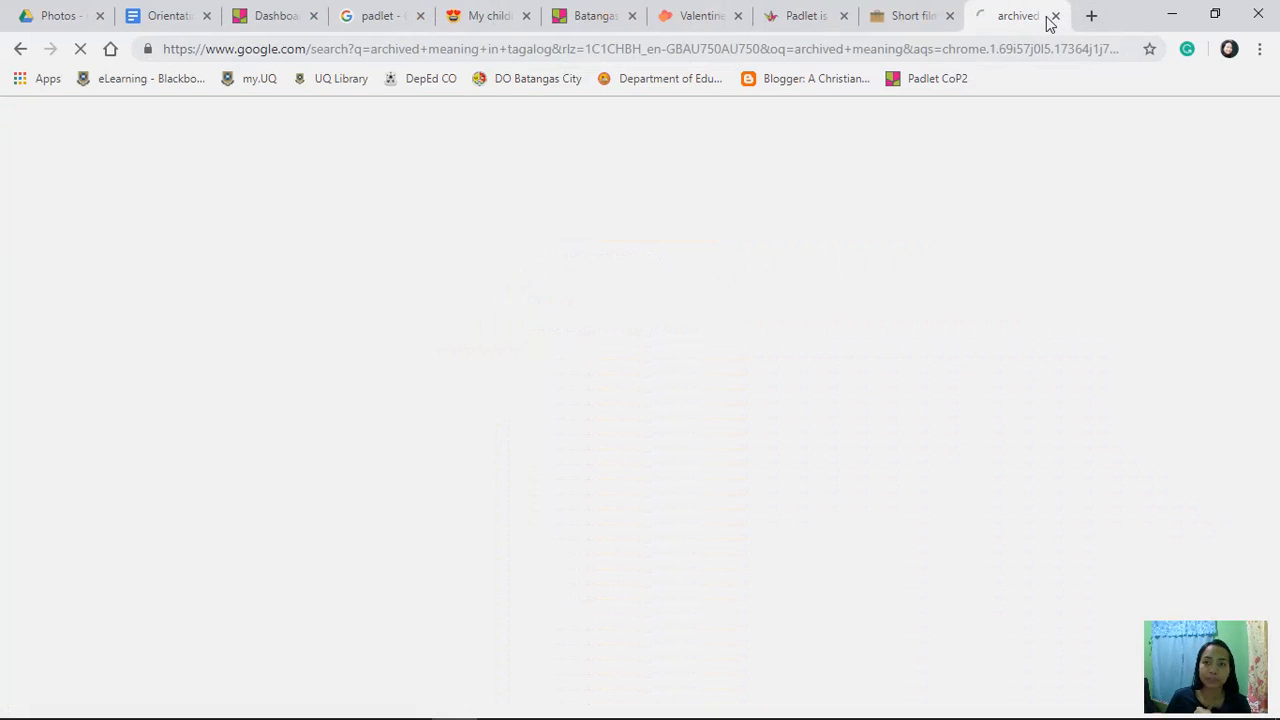
pyautogui.click(468, 17)
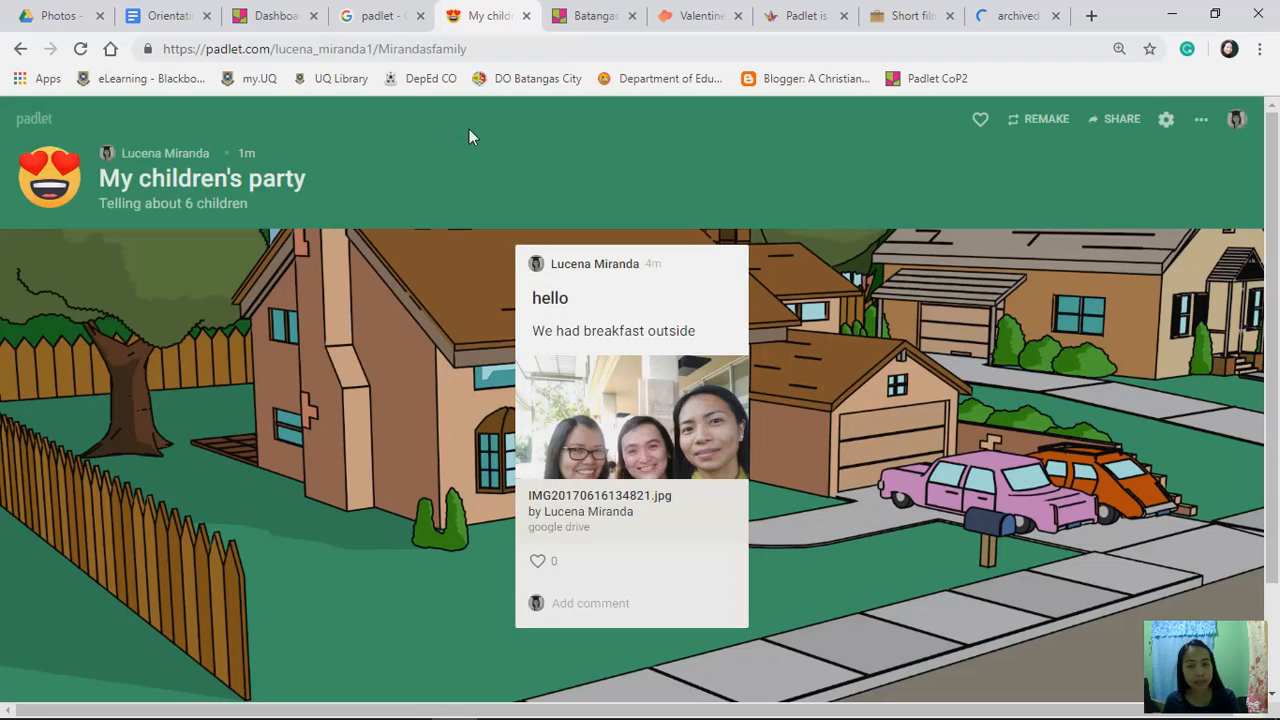
# Step: Export the "My children's party" padlet as a PDF with A4 page size
pyautogui.click(1200, 120)
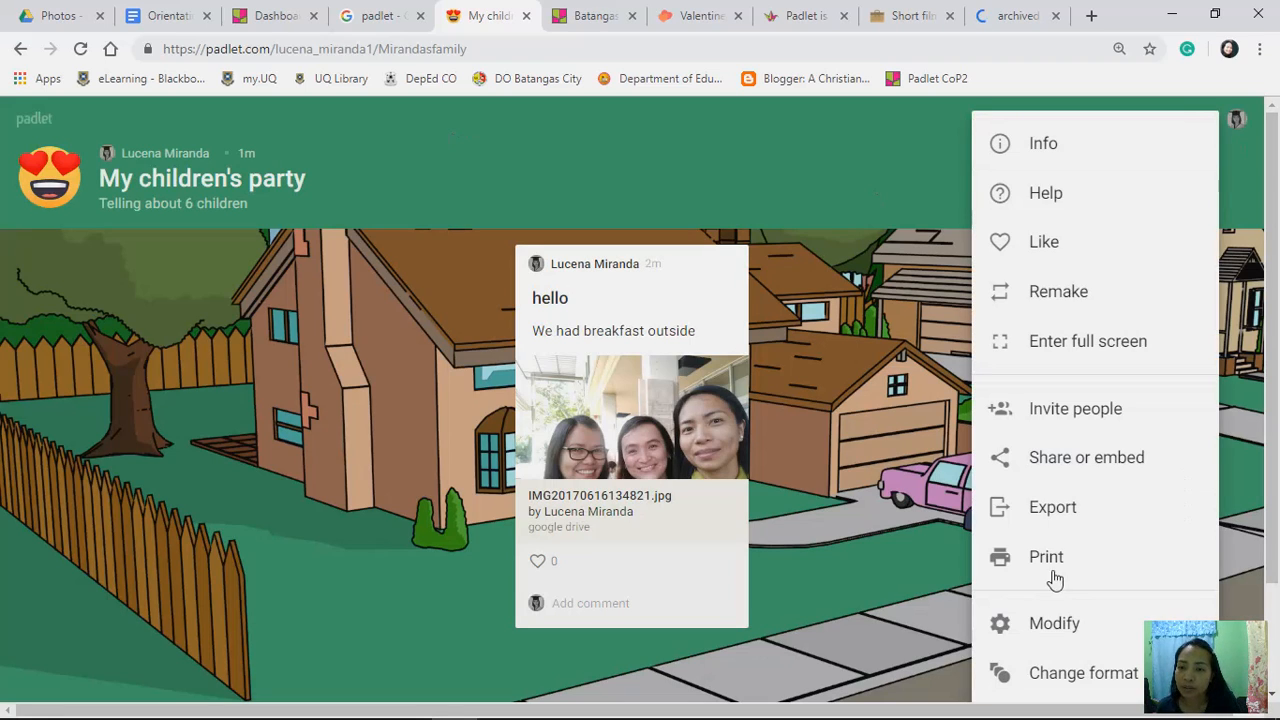
pyautogui.click(1052, 514)
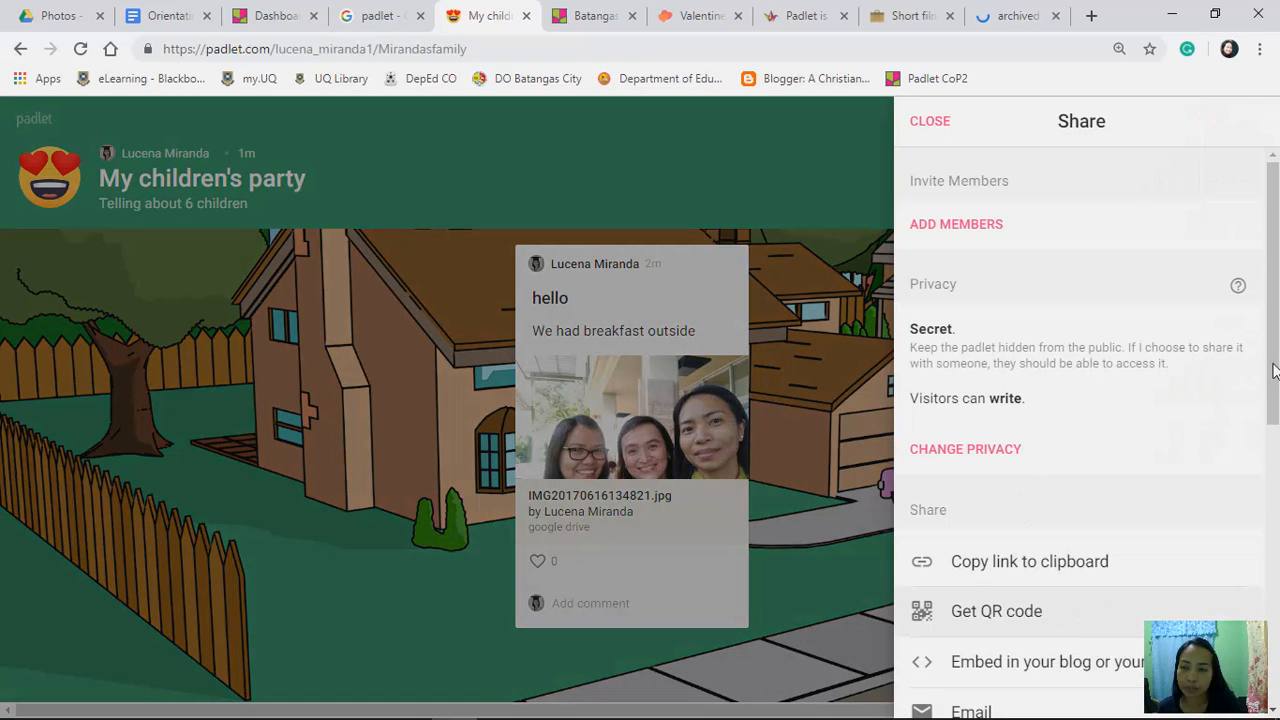
pyautogui.moveTo(1275, 306); pyautogui.dragTo(1277, 607)
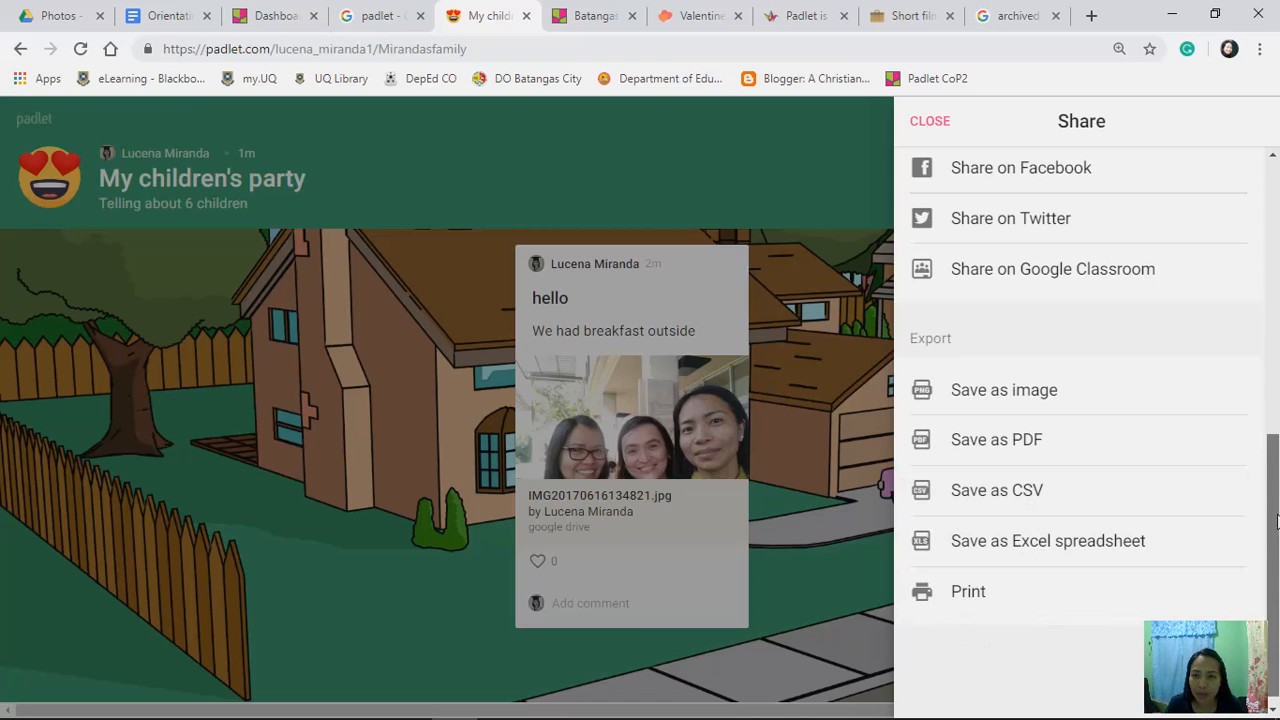
pyautogui.moveTo(1277, 520); pyautogui.dragTo(1276, 160)
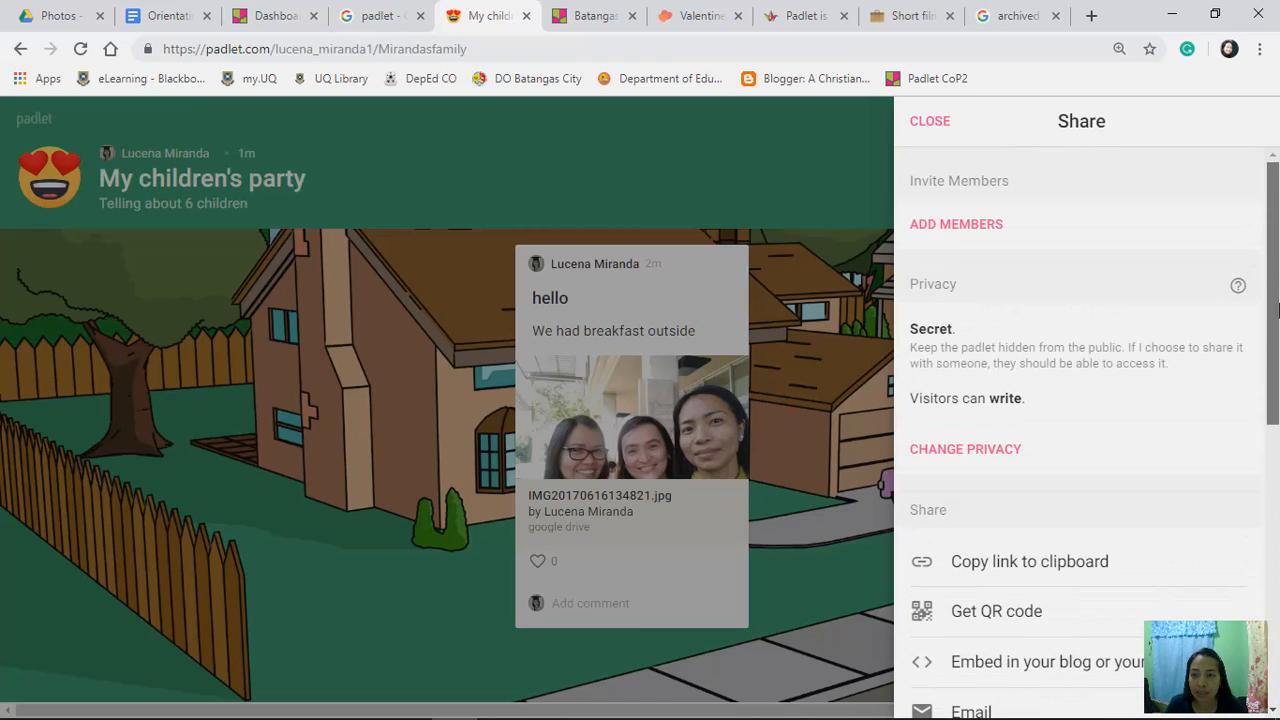
pyautogui.scroll(-6, 1277, 310)
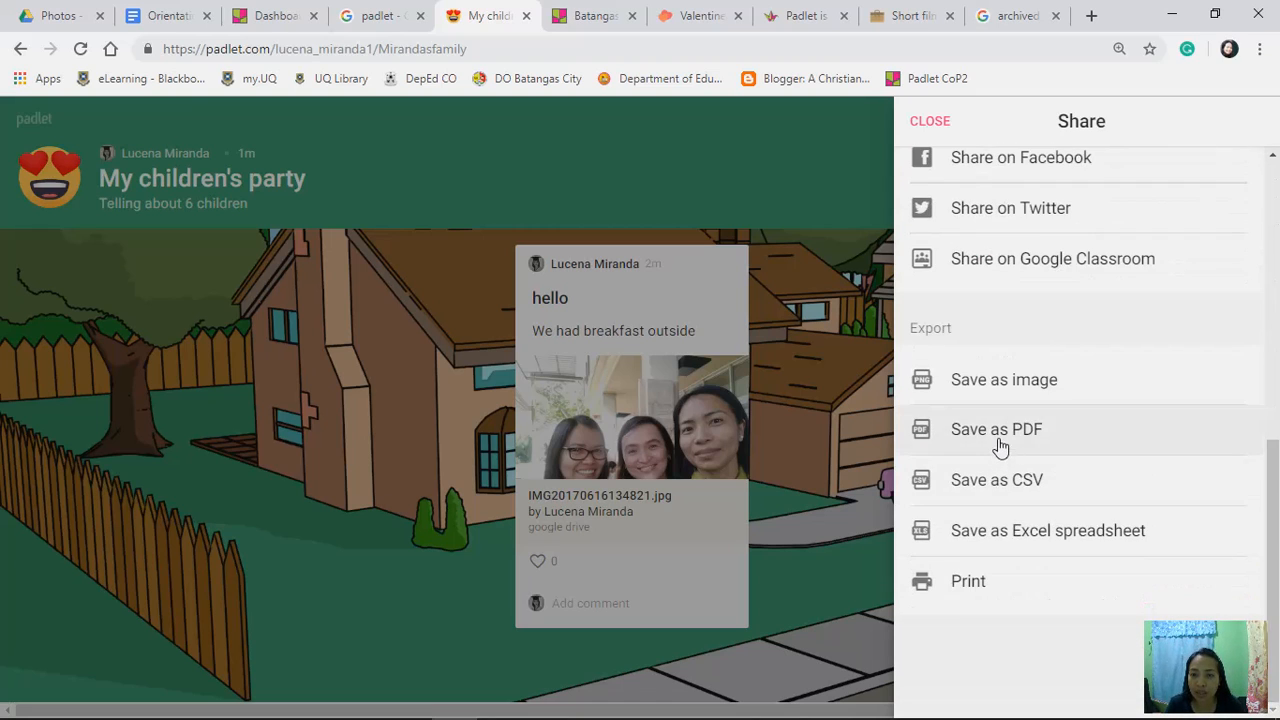
pyautogui.click(1000, 440)
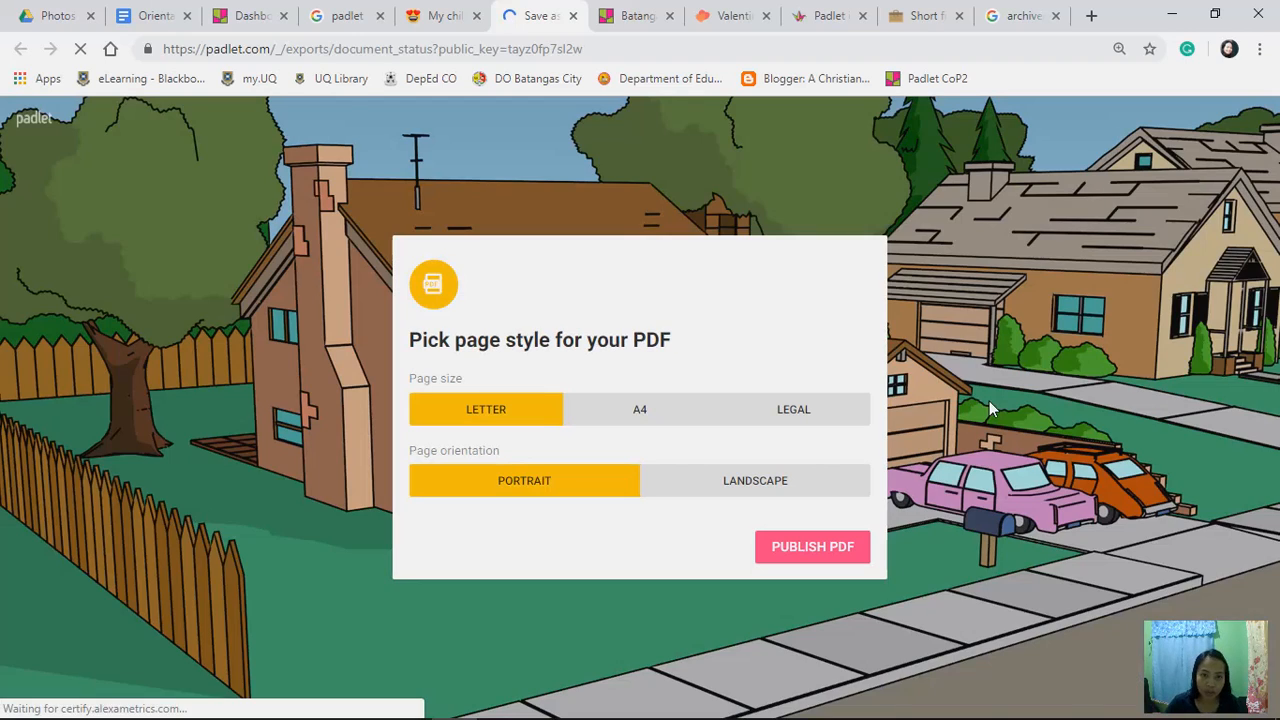
pyautogui.click(636, 428)
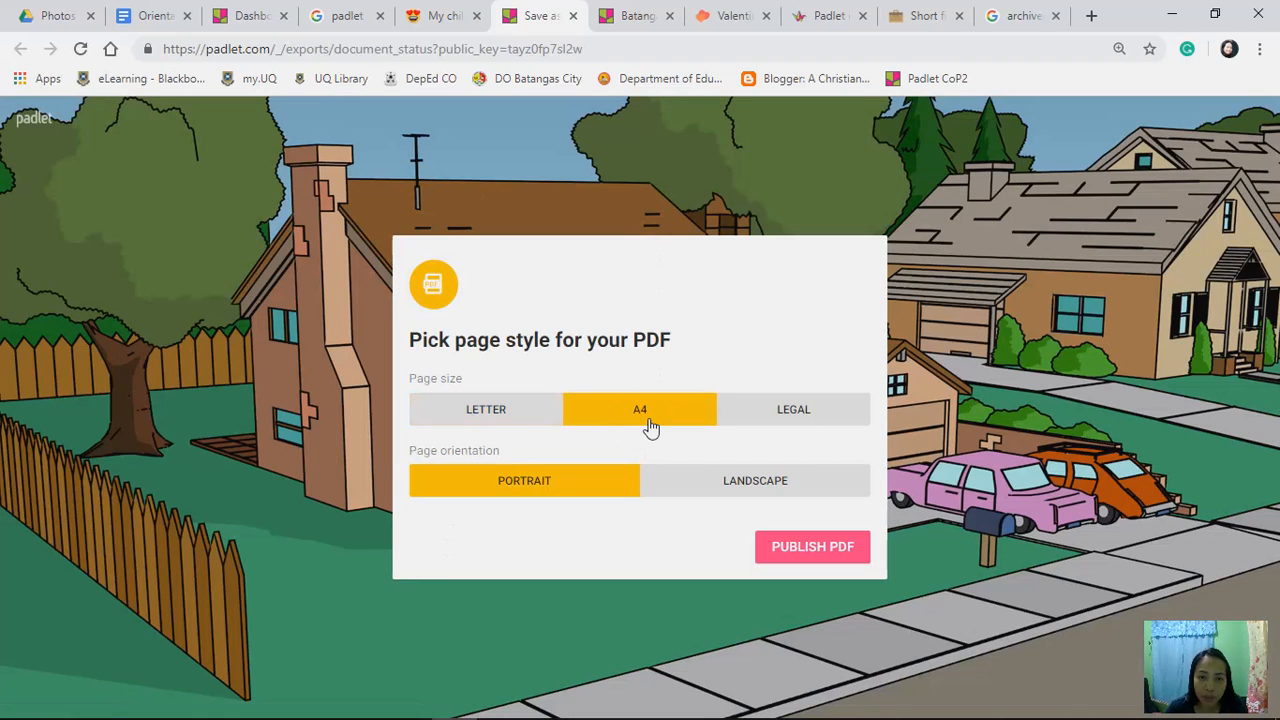
pyautogui.click(808, 550)
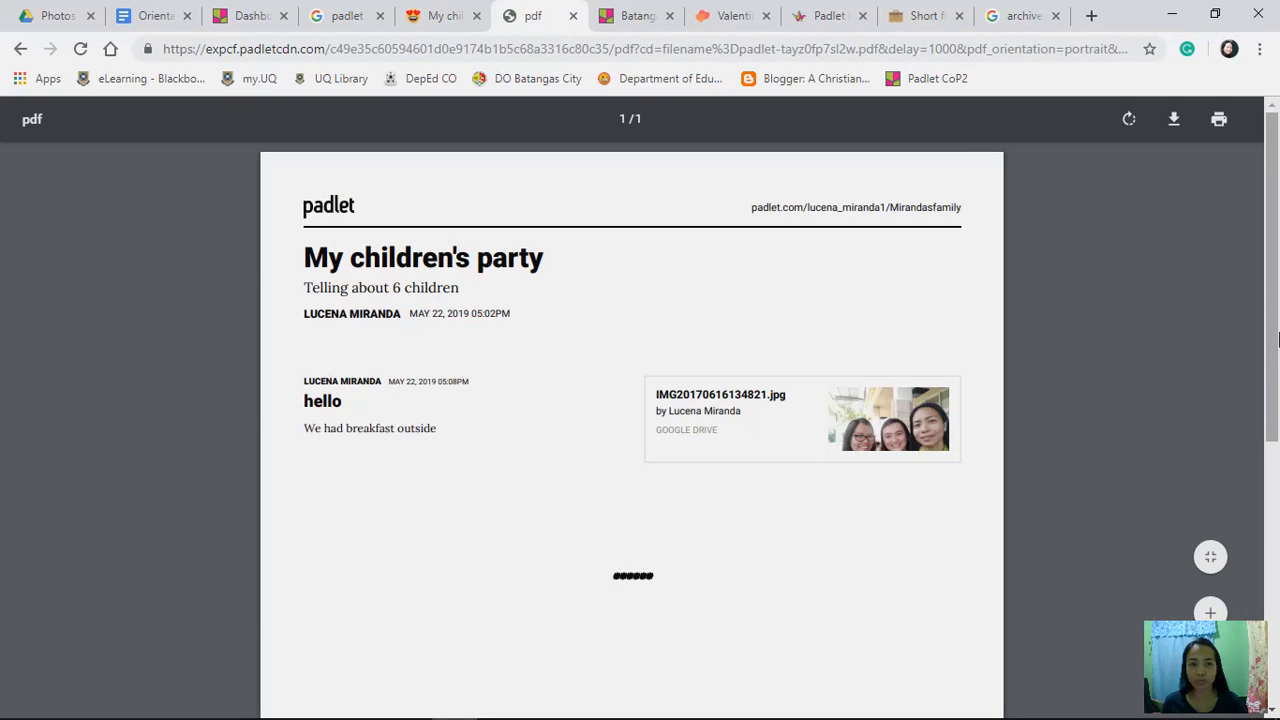
pyautogui.moveTo(1277, 342); pyautogui.dragTo(1277, 272)
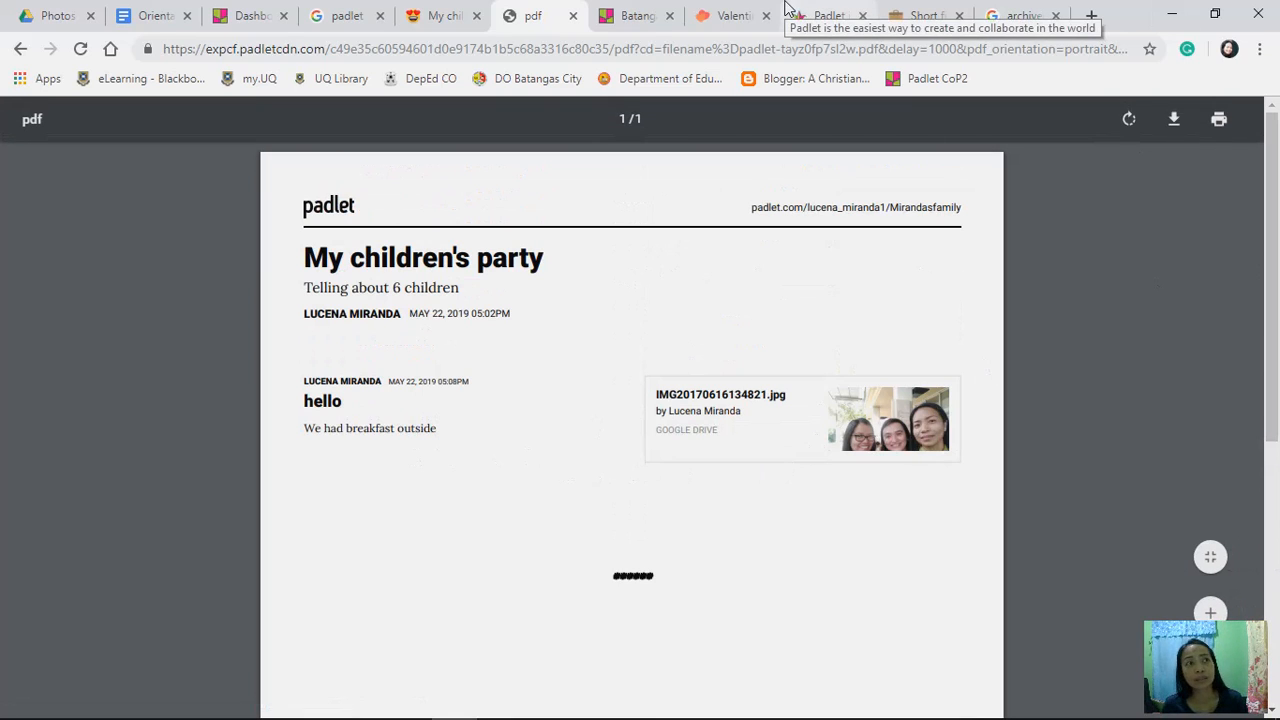
# Step: View the "Batangas City Inclusive Education" padlet, return to the "My children's party" padlet, and close its sharing options
pyautogui.click(615, 18)
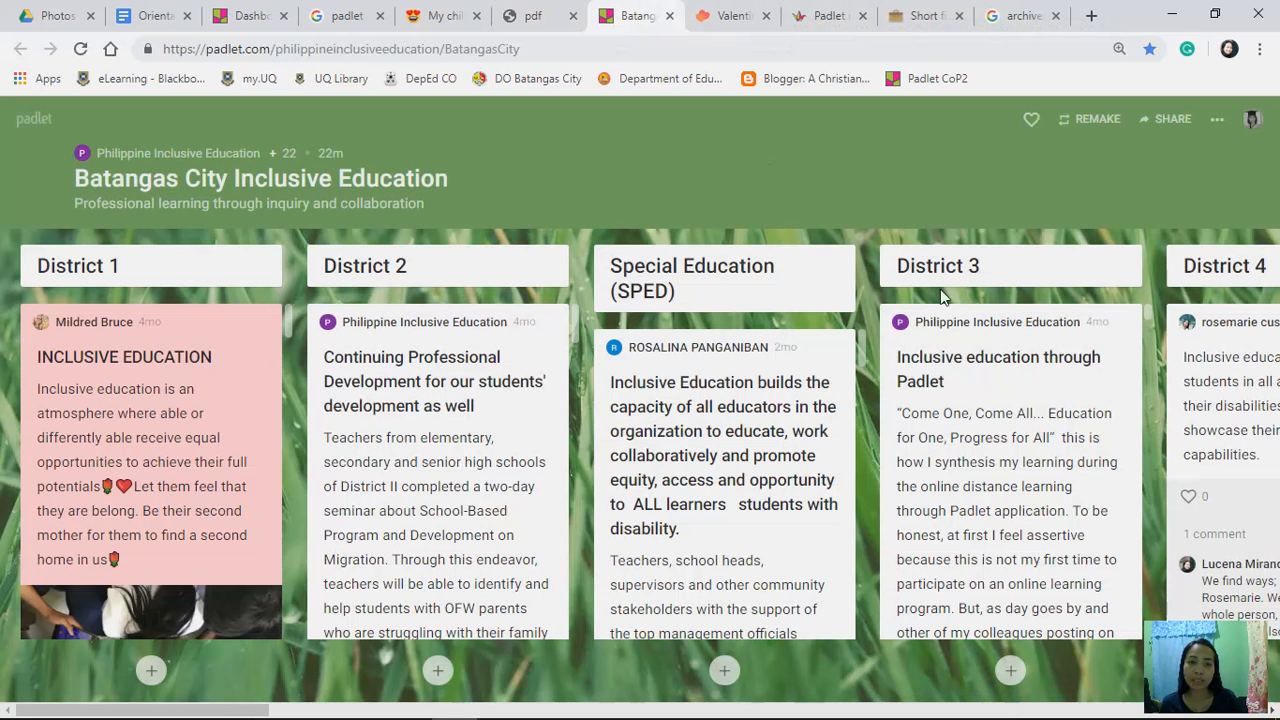
pyautogui.click(447, 21)
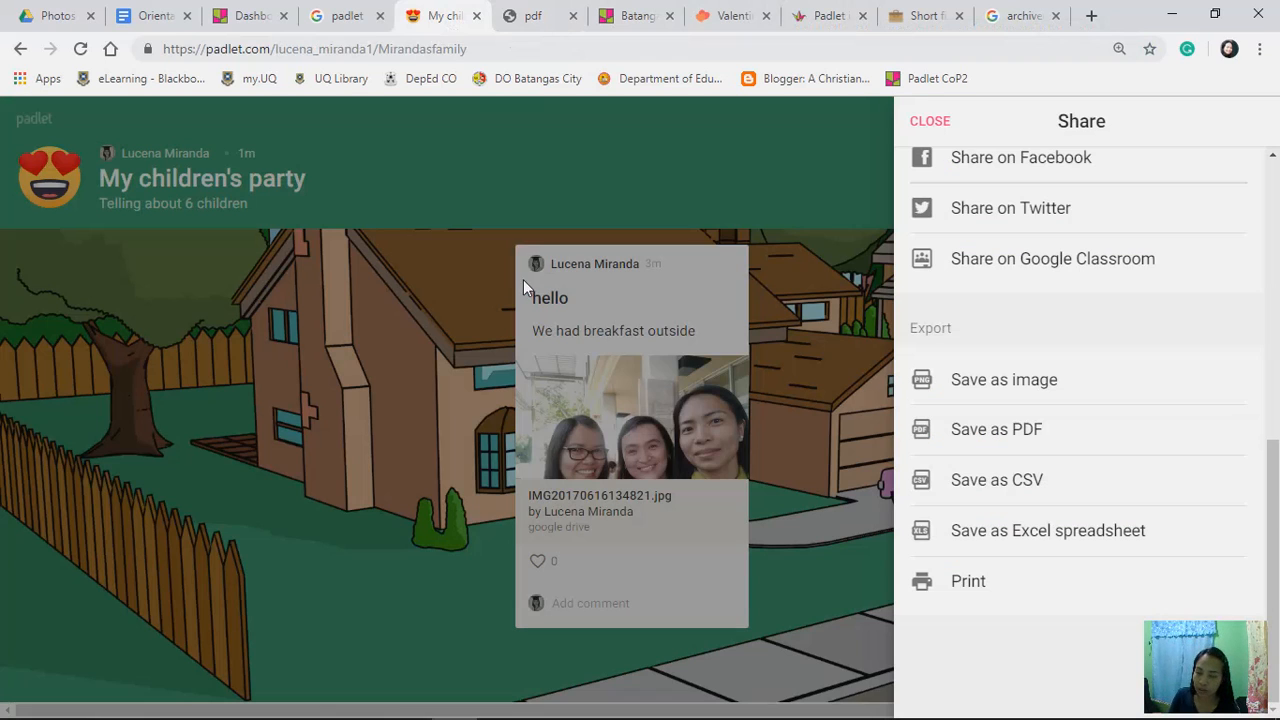
pyautogui.click(935, 128)
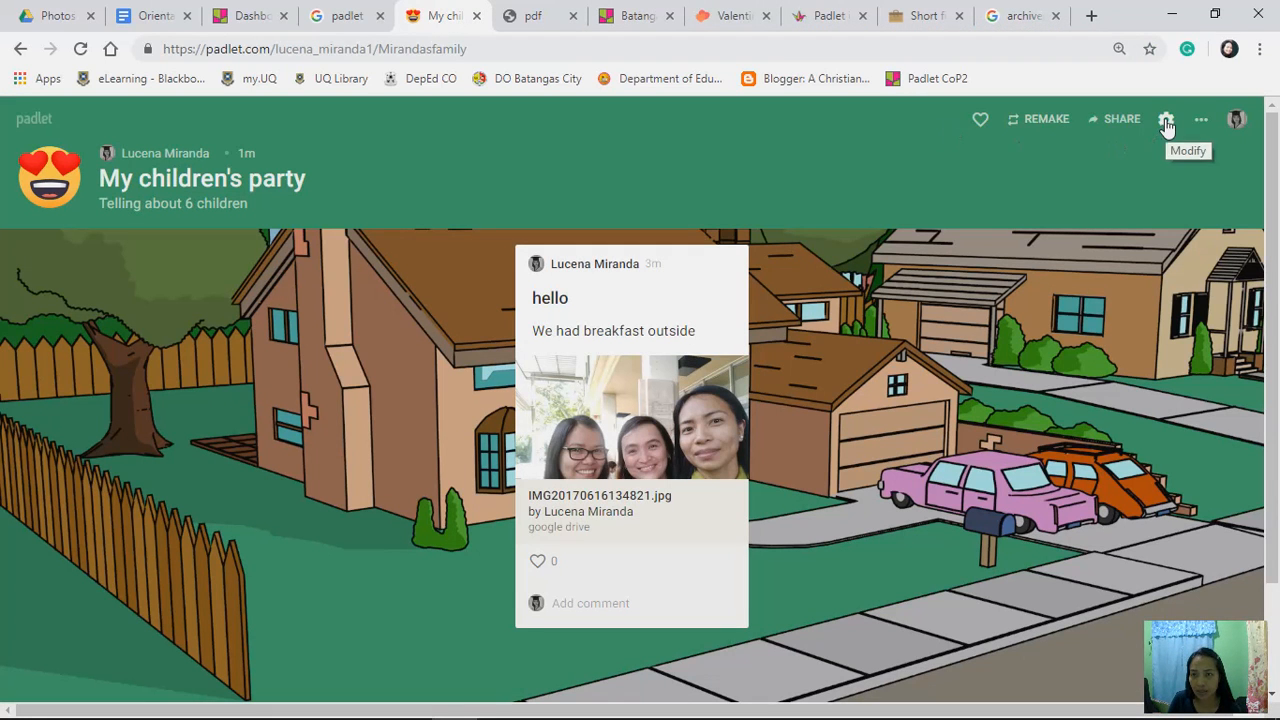
# Step: Examine the privacy options and visitor permission levels of the "My children's party" padlet, and close the settings
pyautogui.click(1121, 121)
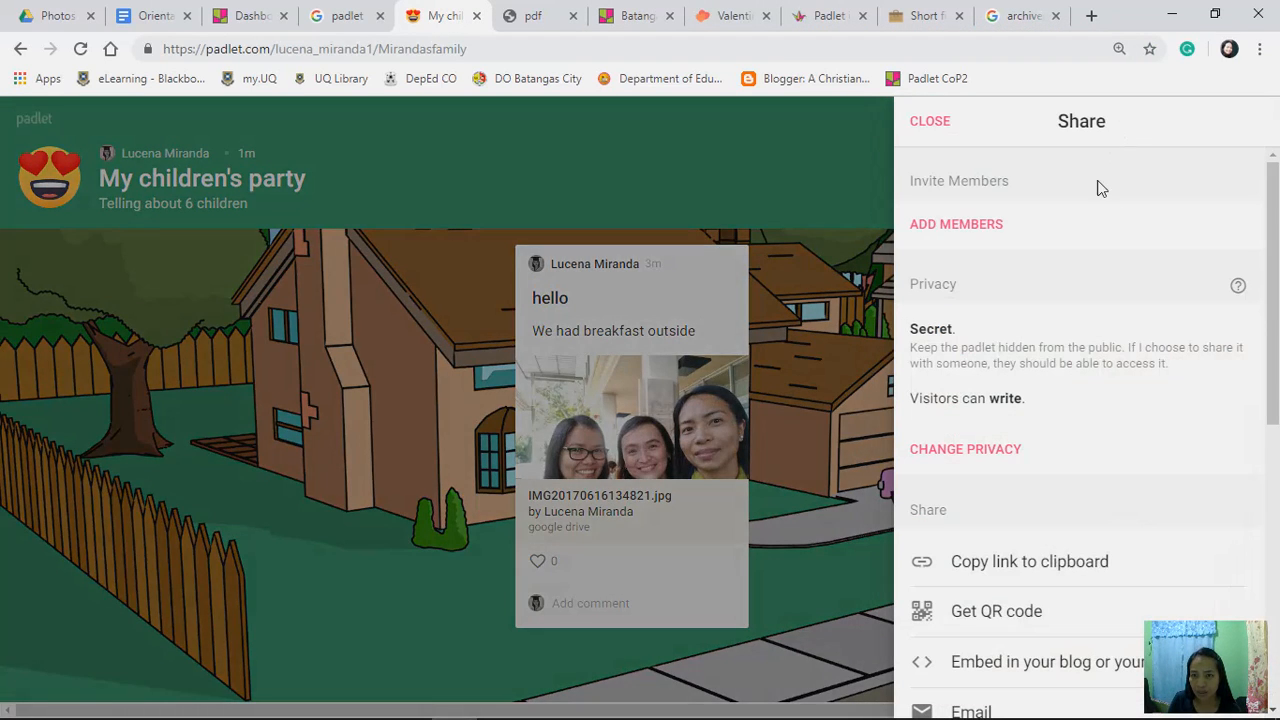
pyautogui.moveTo(1276, 193); pyautogui.dragTo(1277, 193)
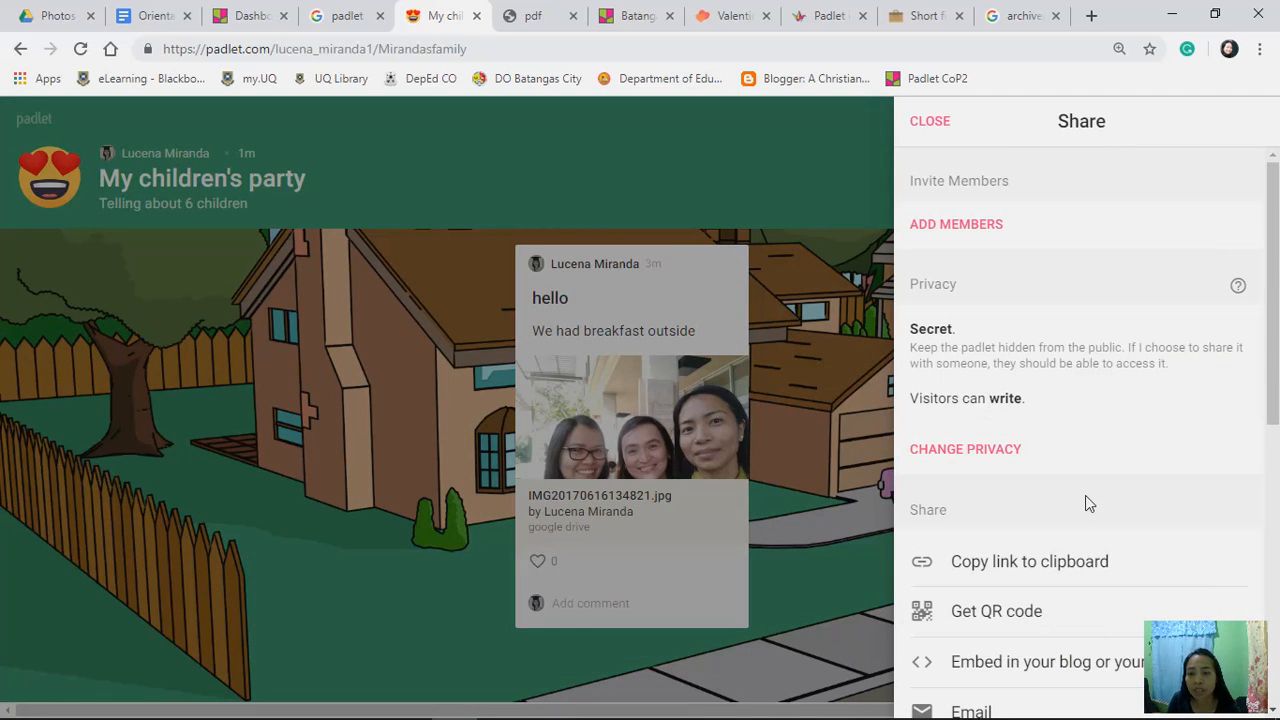
pyautogui.click(1000, 464)
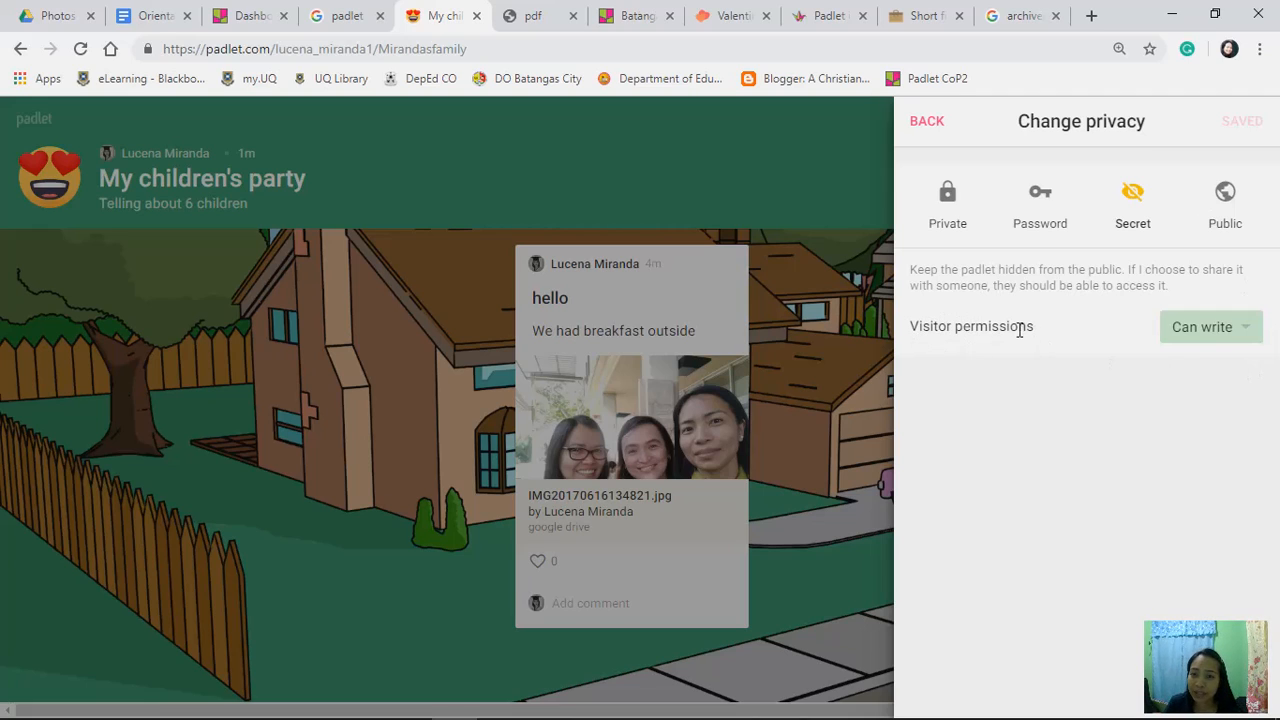
pyautogui.click(1247, 333)
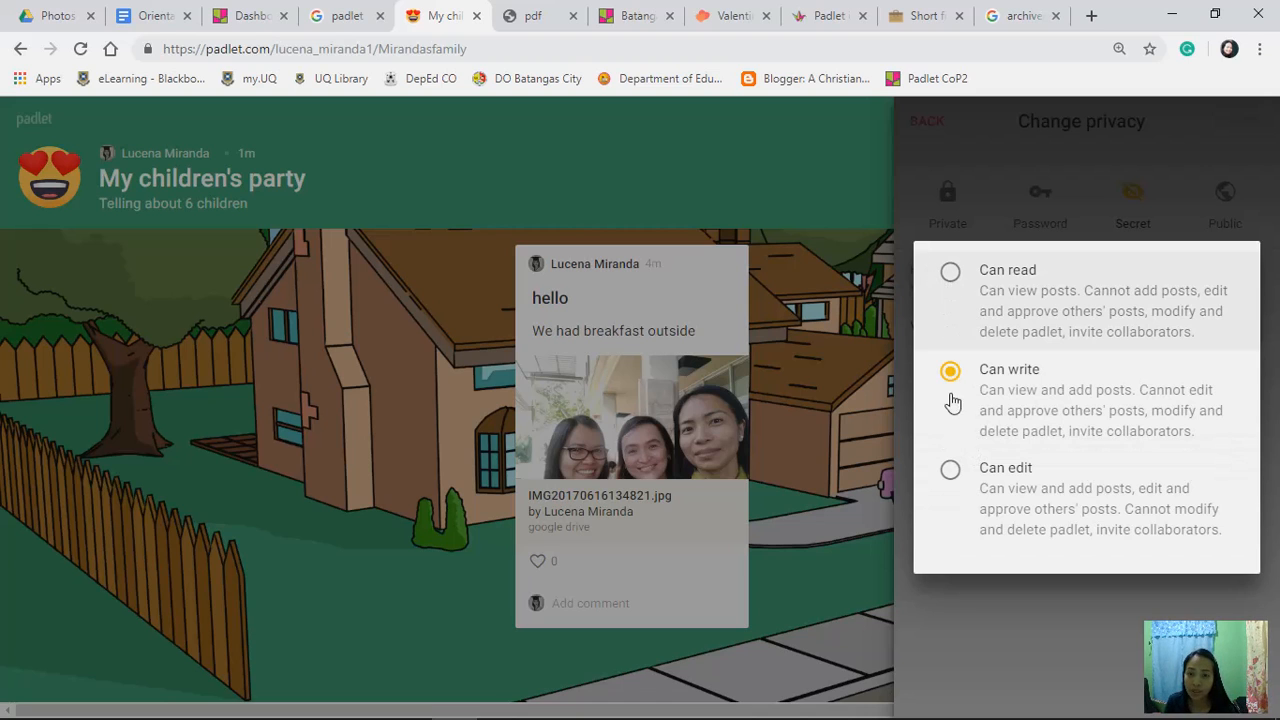
pyautogui.click(862, 186)
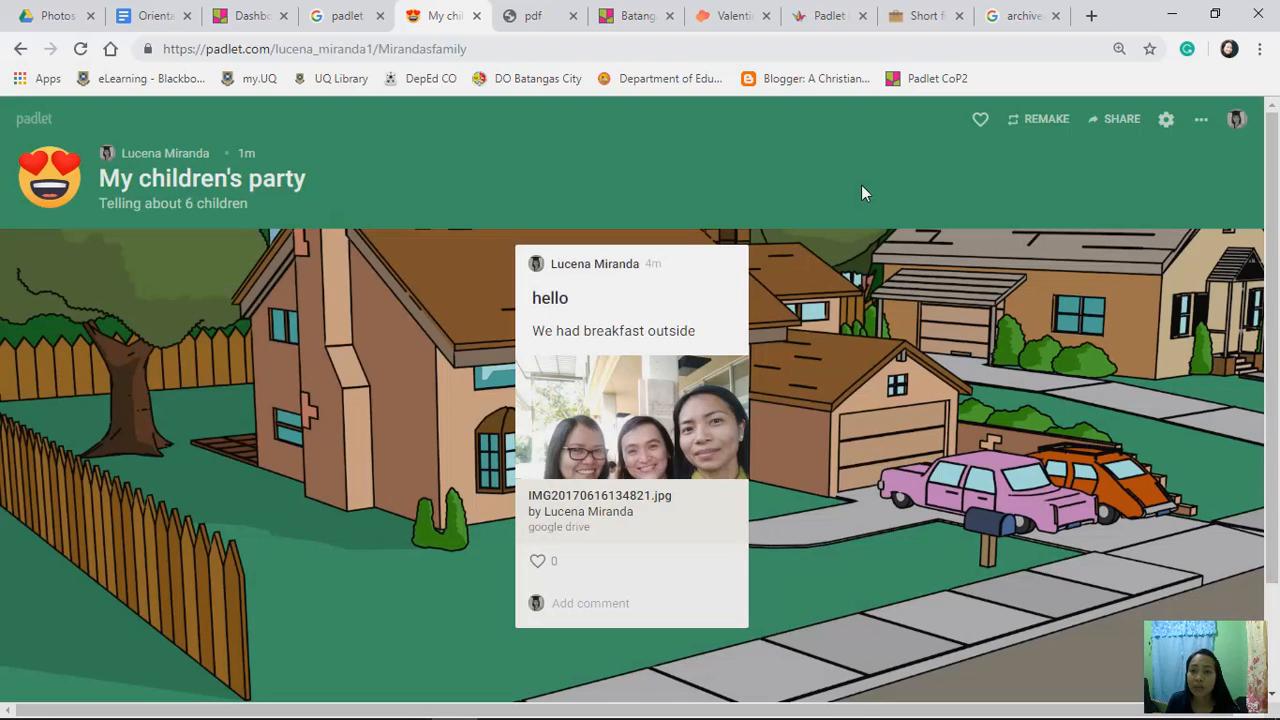
# Step: Review the padlet's options for sharing by link, QR code, embedding, email and social media, and close them
pyautogui.click(1120, 119)
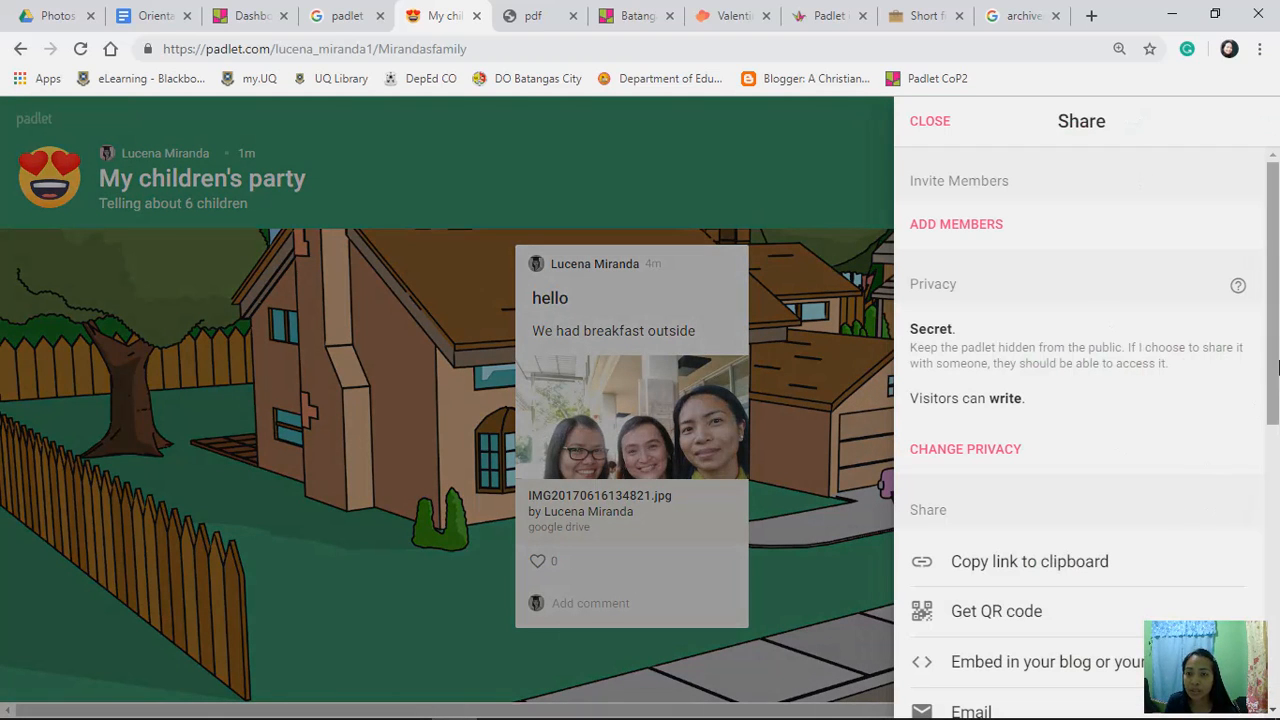
pyautogui.moveTo(1273, 340); pyautogui.dragTo(1278, 486)
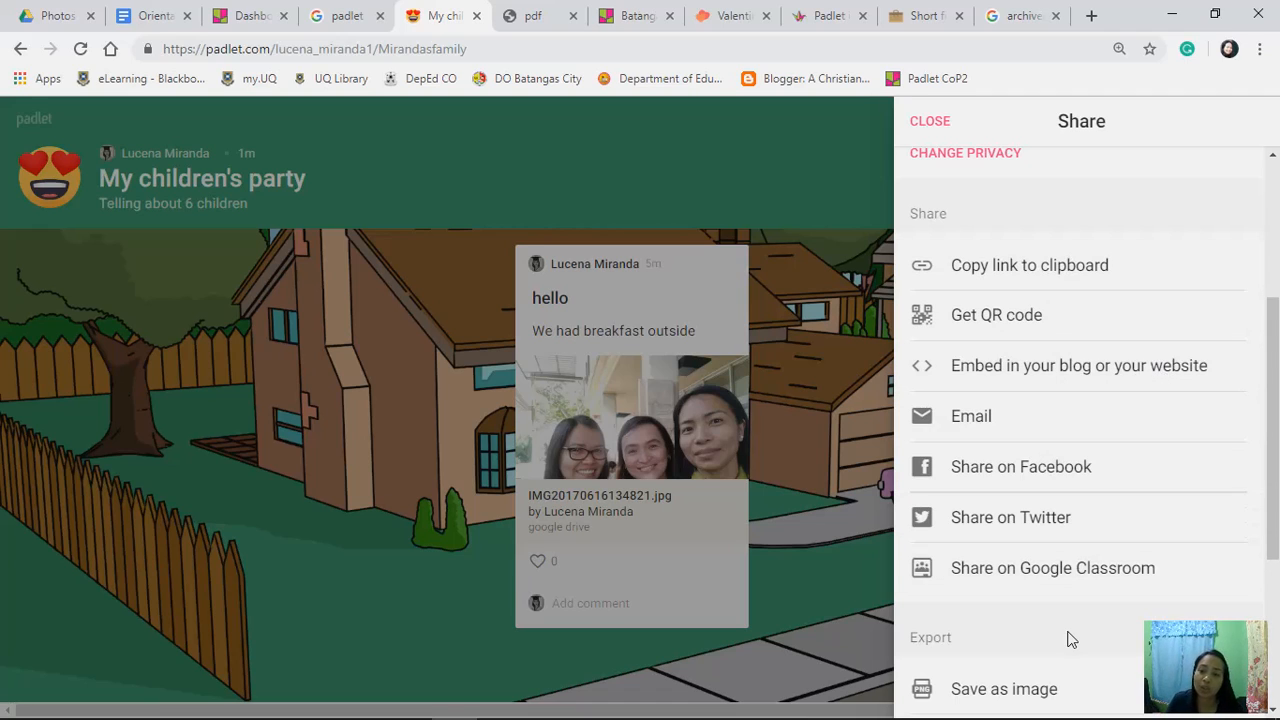
pyautogui.scroll(-1, 1068, 630)
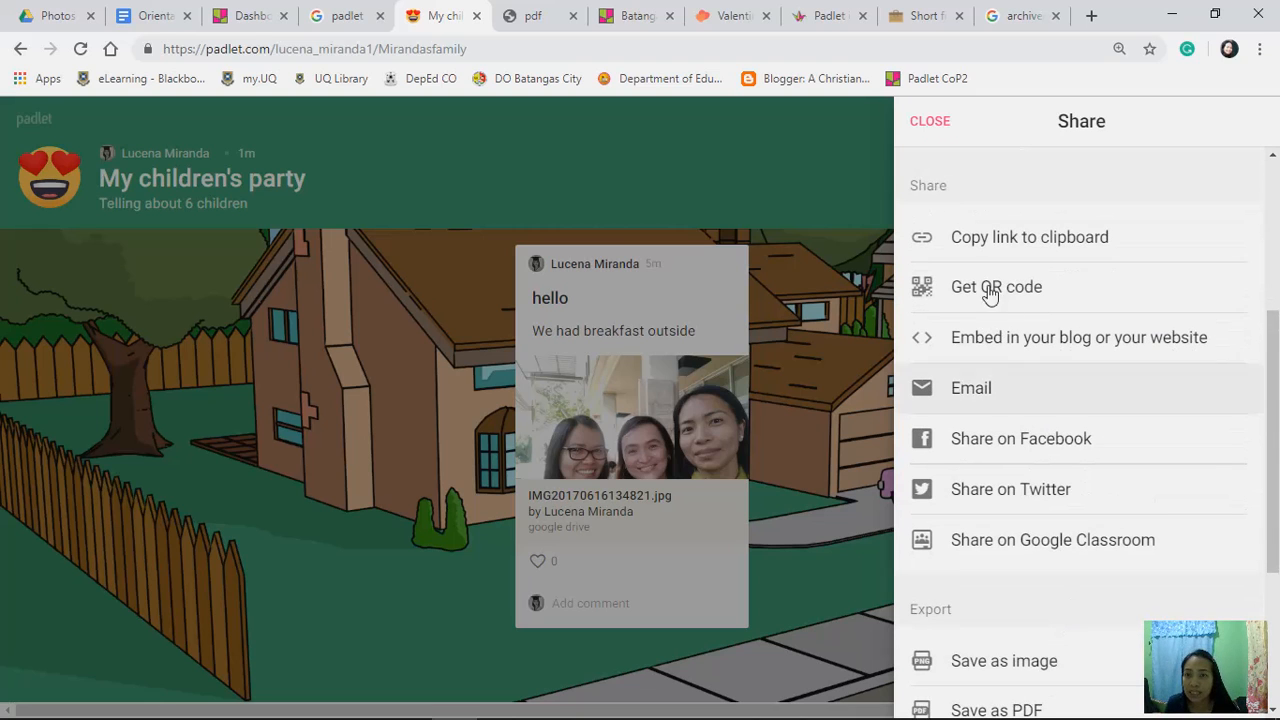
pyautogui.click(927, 120)
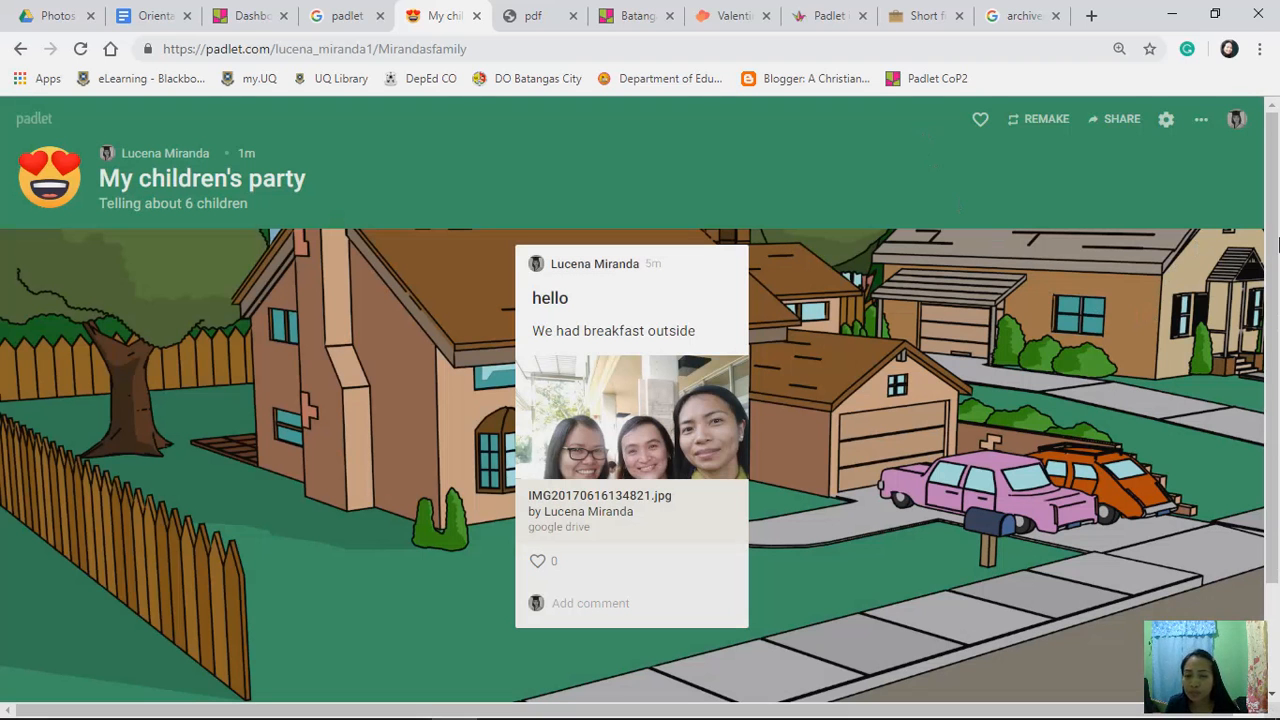